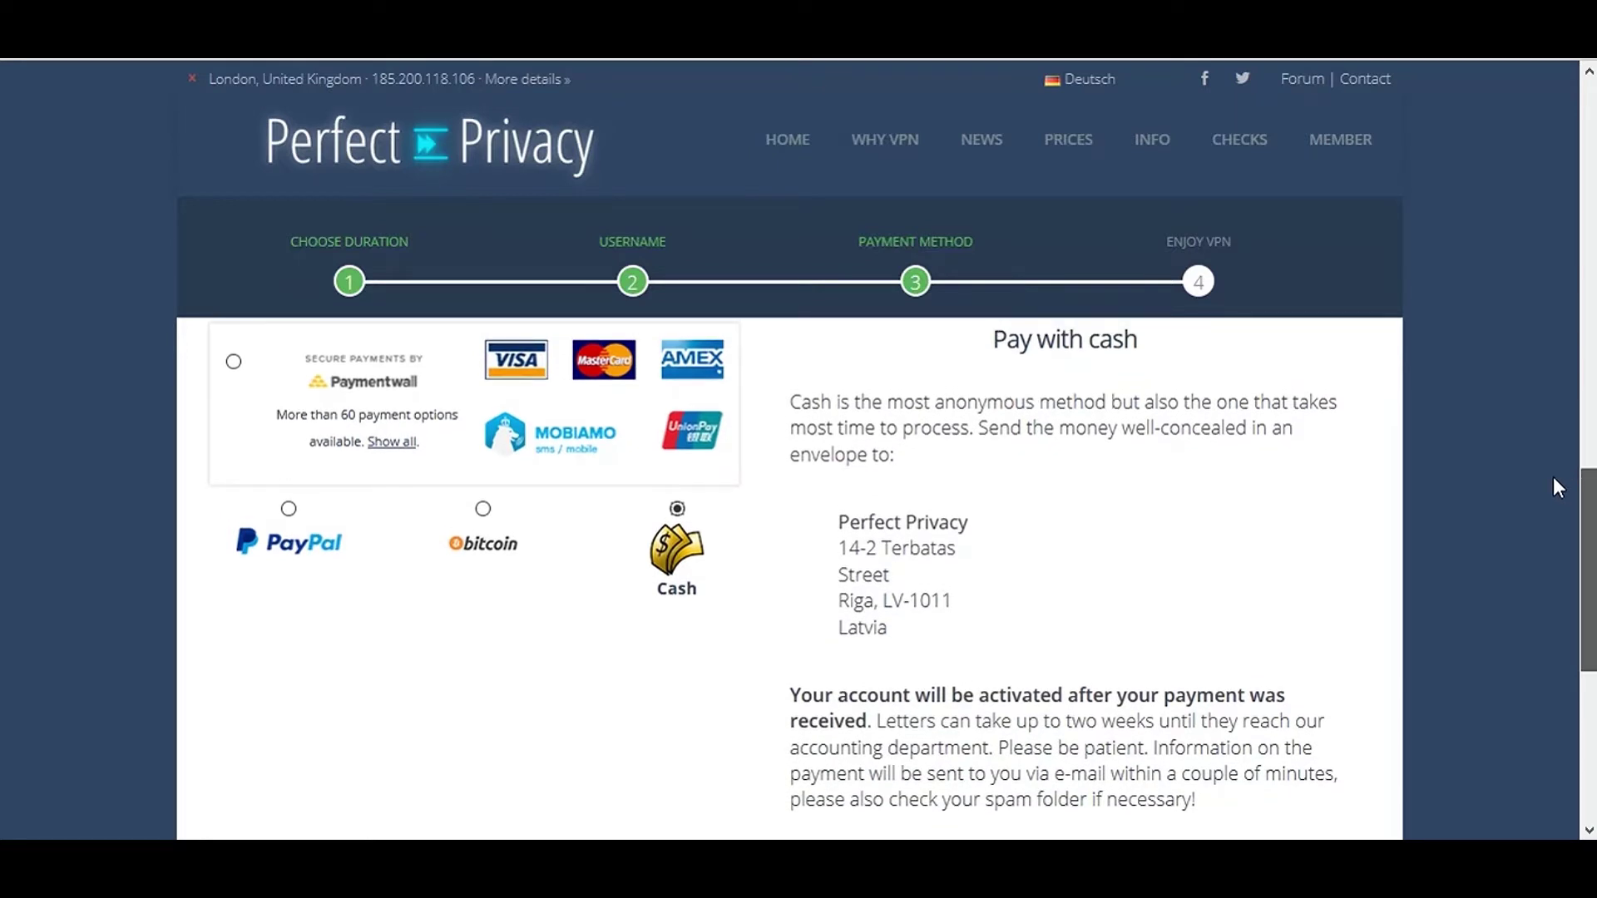
Choose PayPal with Express Checkout as the payment method and submit the VPN subscription purchase.
{"action": "scroll", "coordinate": [1549, 479], "scroll_direction": "down", "scroll_amount": 1}
{"action": "scroll", "coordinate": [1542, 500], "scroll_direction": "up", "scroll_amount": 1}
{"action": "scroll", "coordinate": [1544, 484], "scroll_direction": "up", "scroll_amount": 1}
{"action": "left_click", "coordinate": [289, 555]}
{"action": "left_click", "coordinate": [797, 530]}
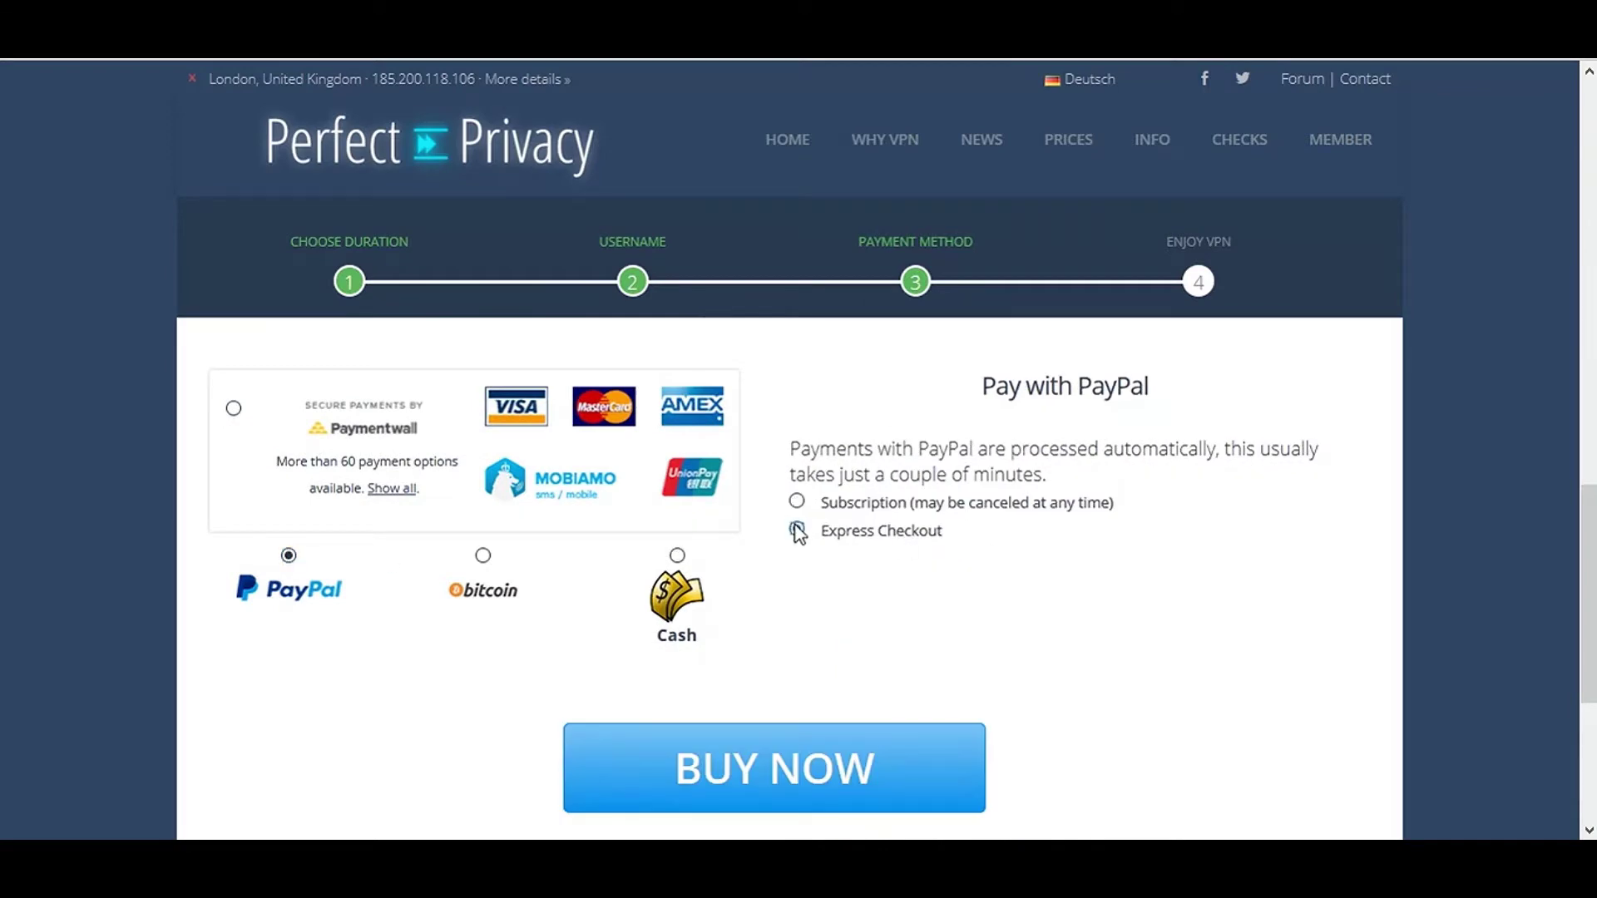
{"action": "left_click", "coordinate": [777, 770]}
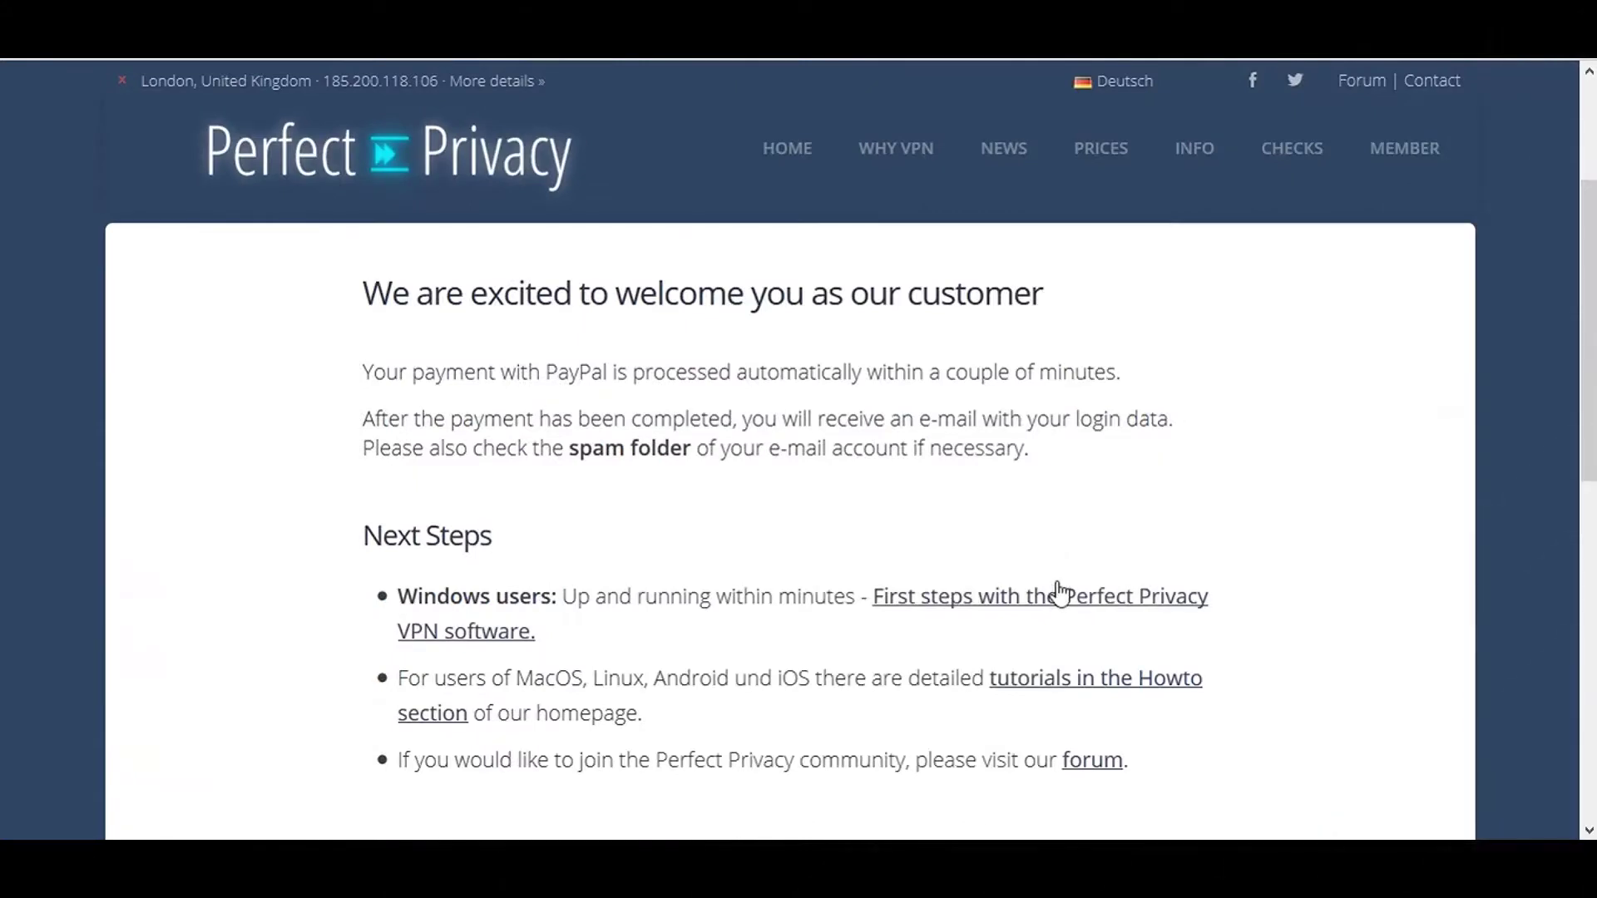
Download the Windows VPN software from the First Steps guide and save Perfect-Privacy-VPN_Setup to the Desktop.
{"action": "left_click", "coordinate": [1060, 589]}
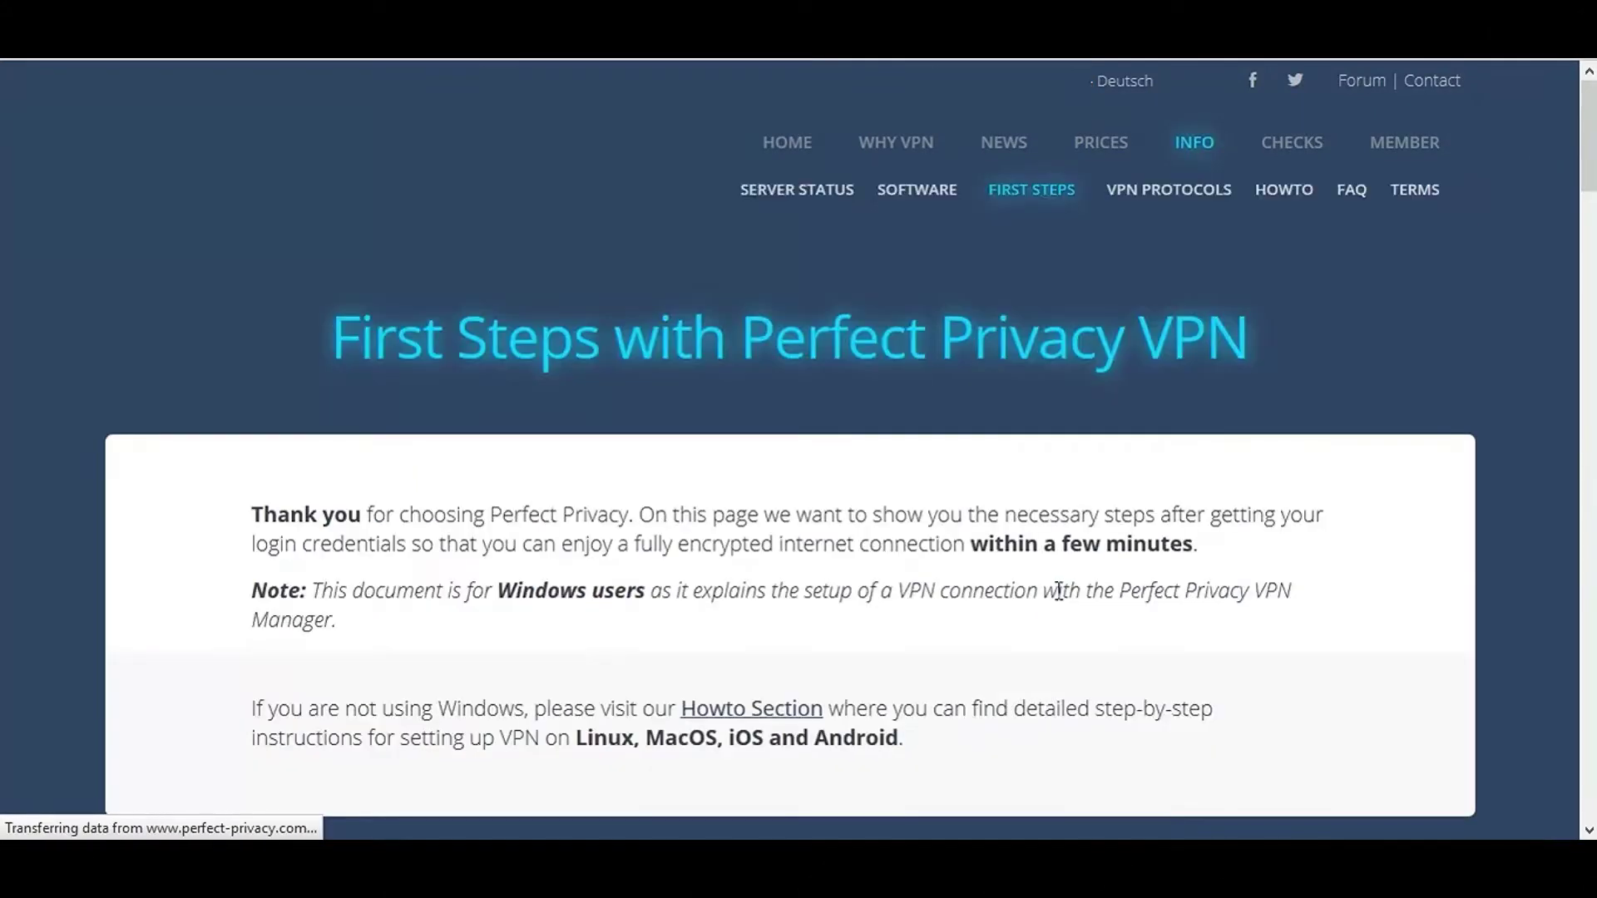
{"action": "left_click_drag", "start_coordinate": [1588, 135], "coordinate": [1585, 236]}
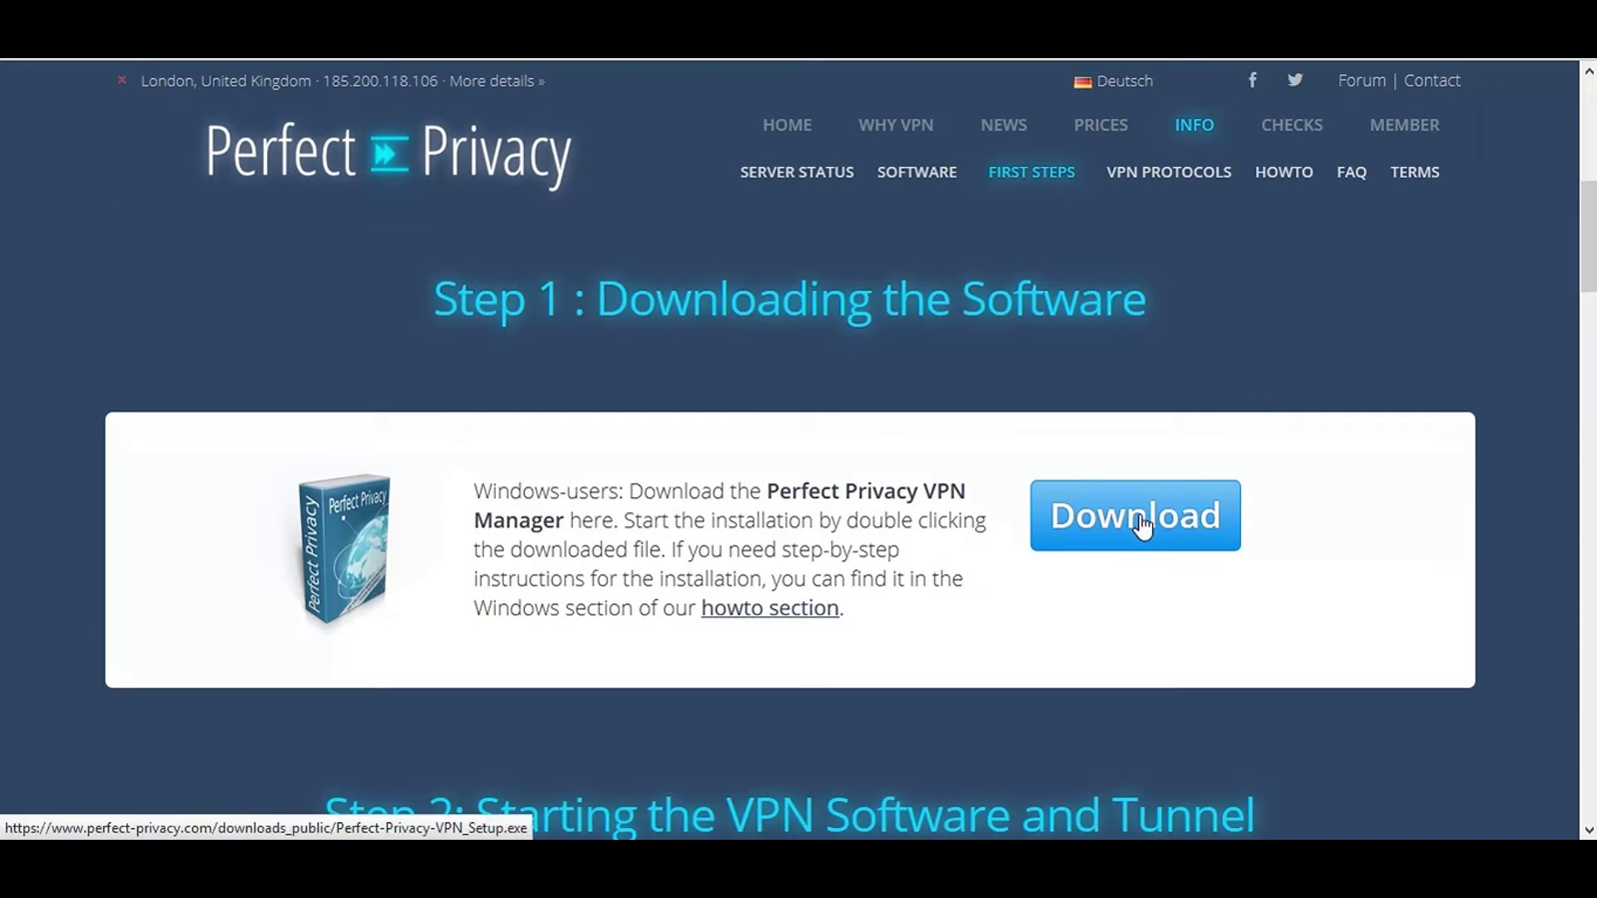
{"action": "left_click", "coordinate": [1142, 526]}
{"action": "left_click", "coordinate": [845, 401]}
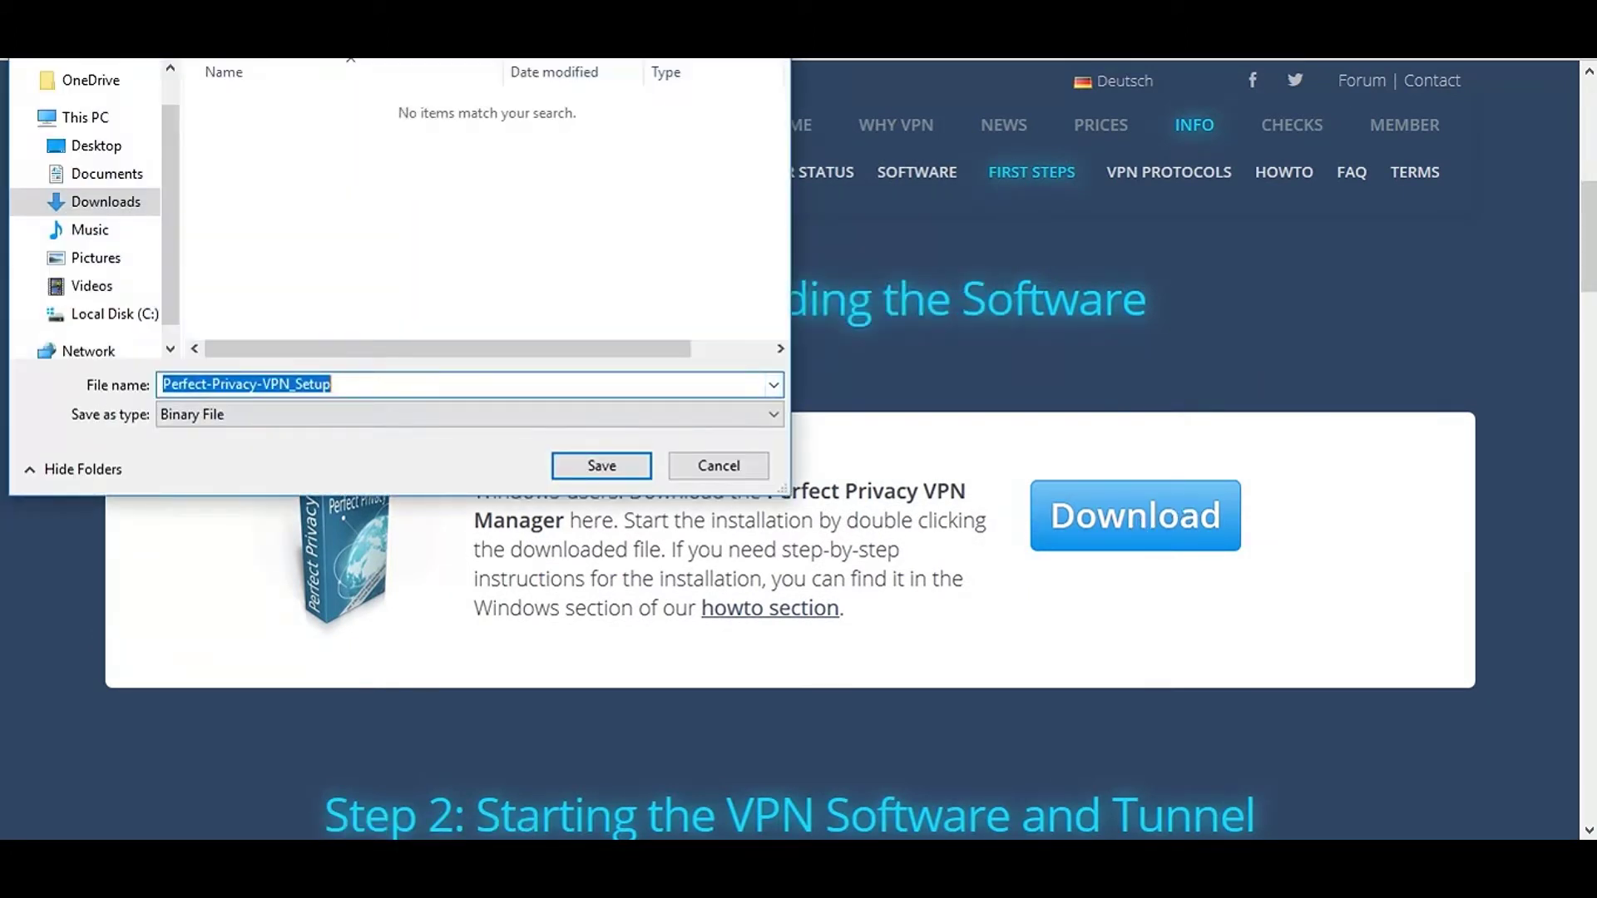
{"action": "left_click", "coordinate": [68, 152]}
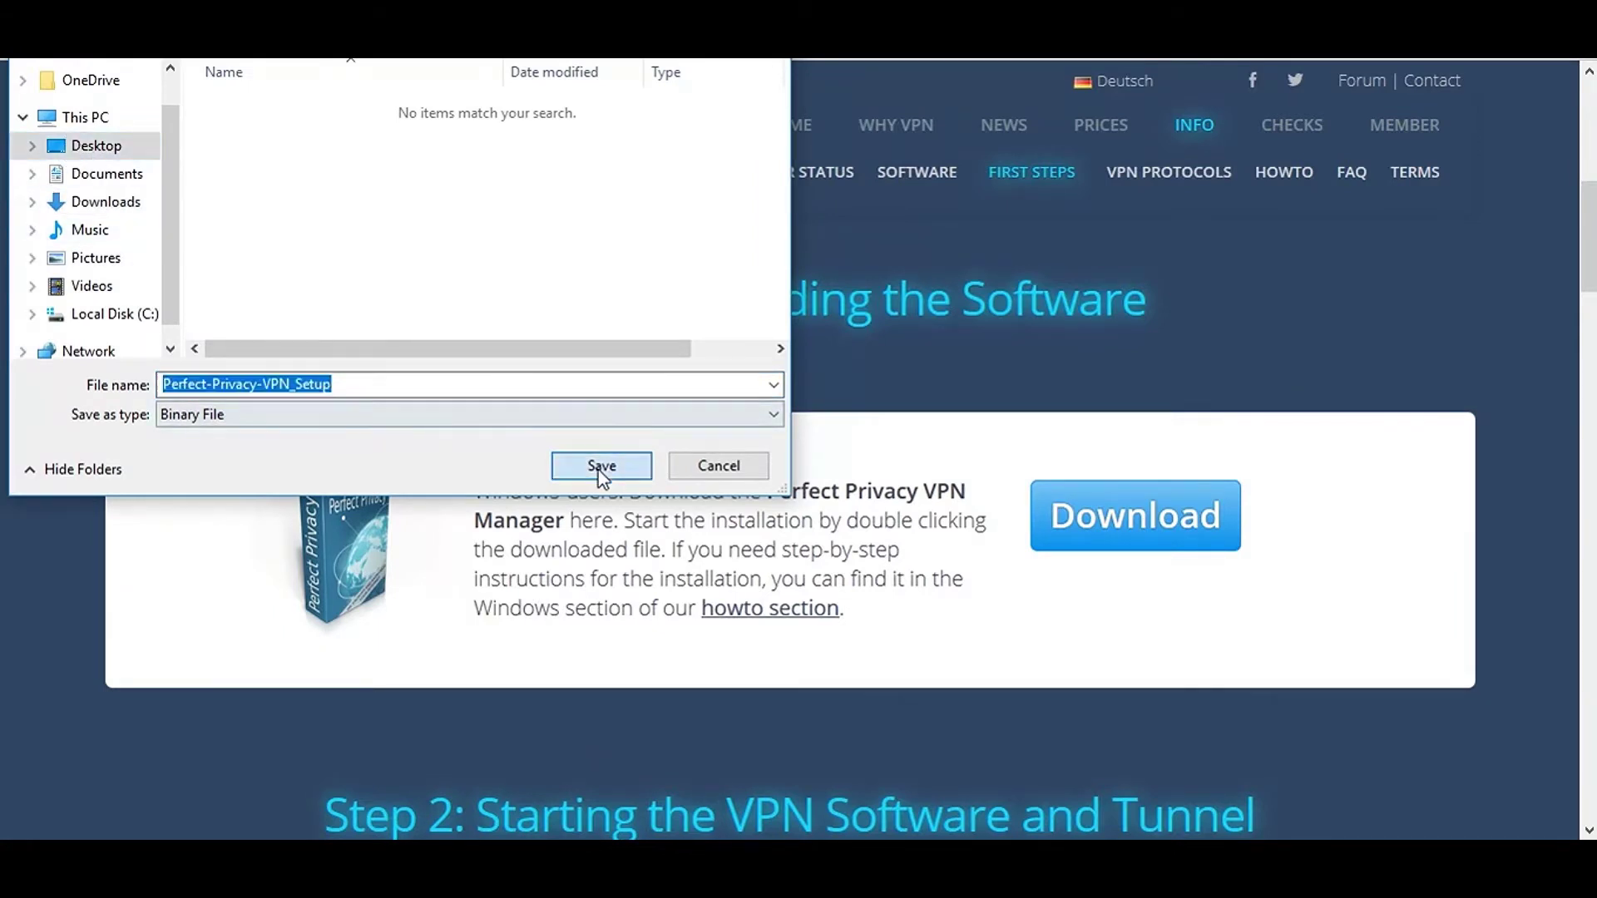
{"action": "left_click", "coordinate": [597, 471]}
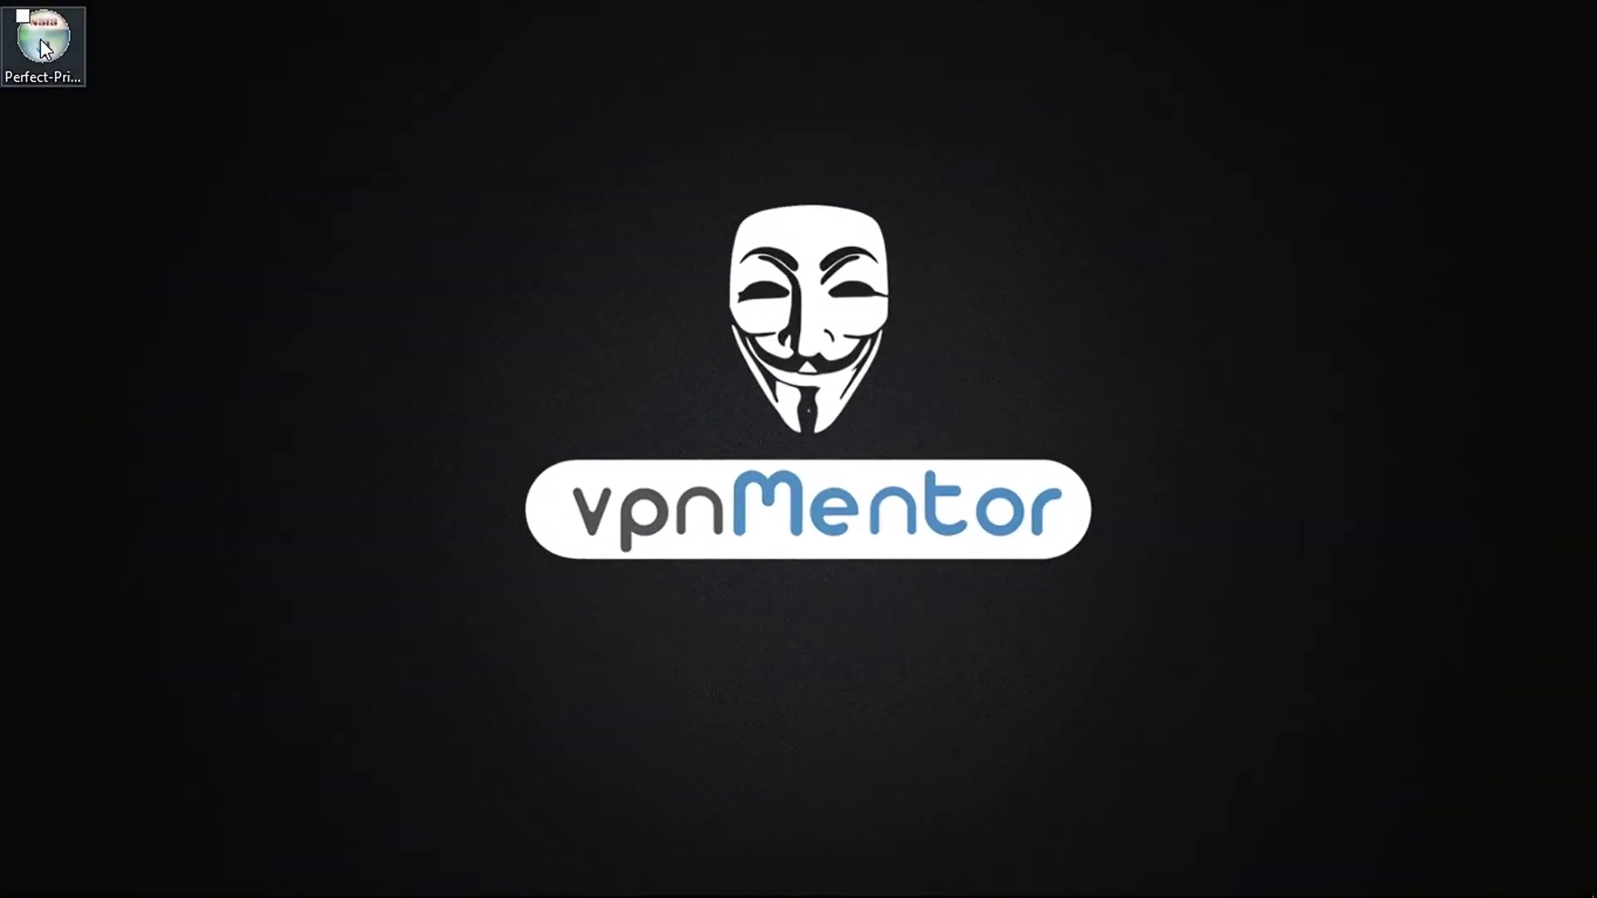
Run the downloaded setup file from the desktop and complete the VPN Manager installation.
{"action": "double_click", "coordinate": [42, 48]}
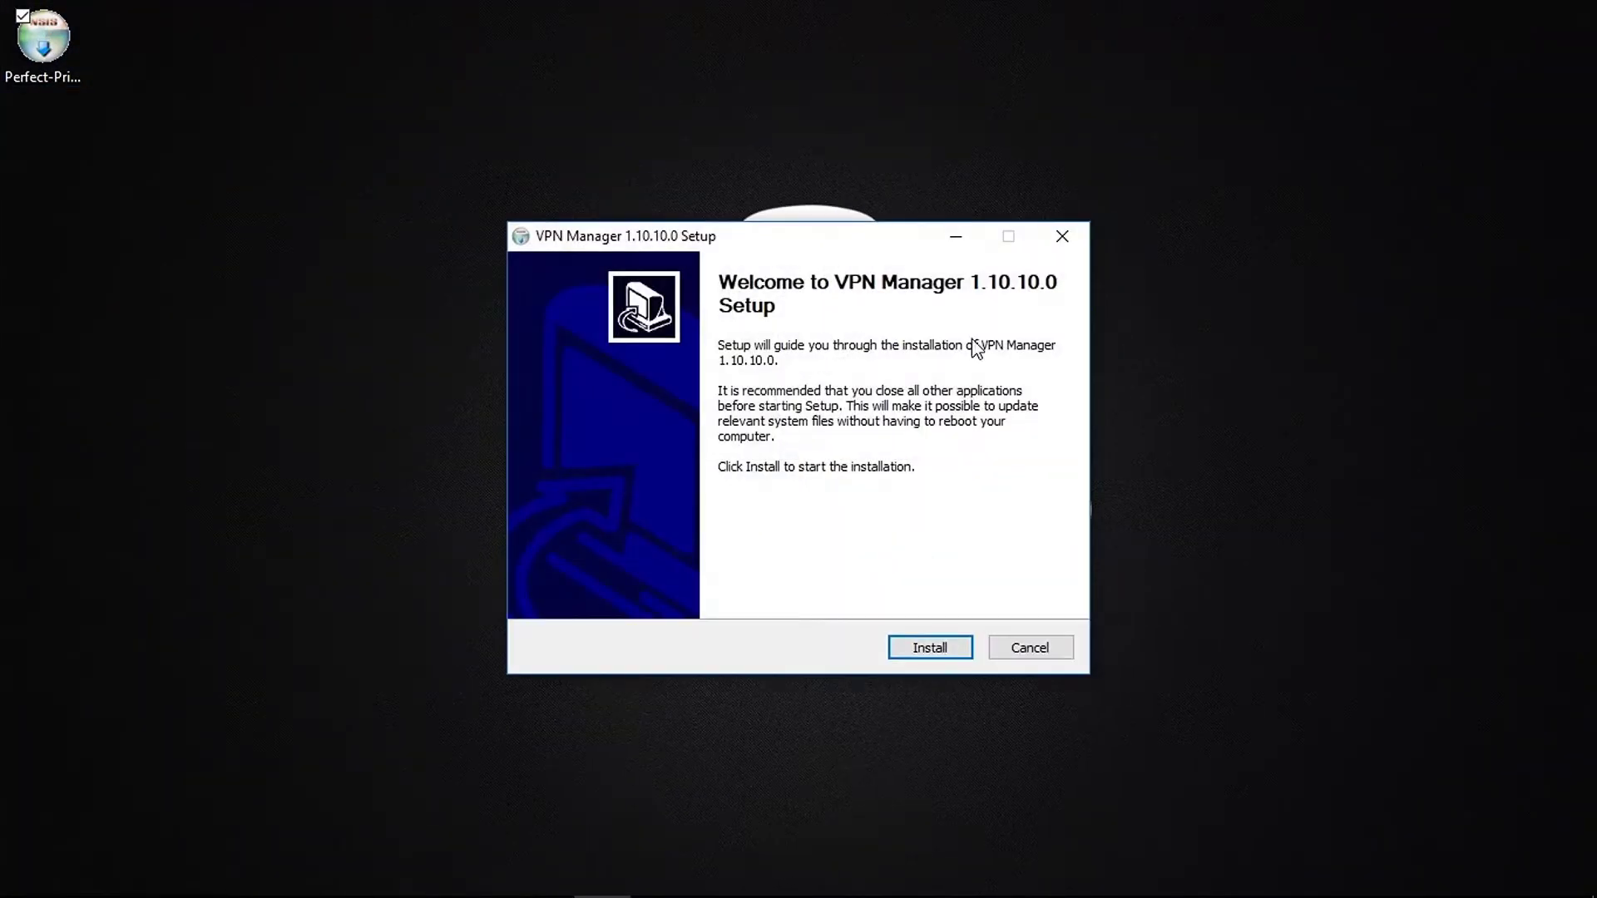
{"action": "left_click", "coordinate": [930, 642]}
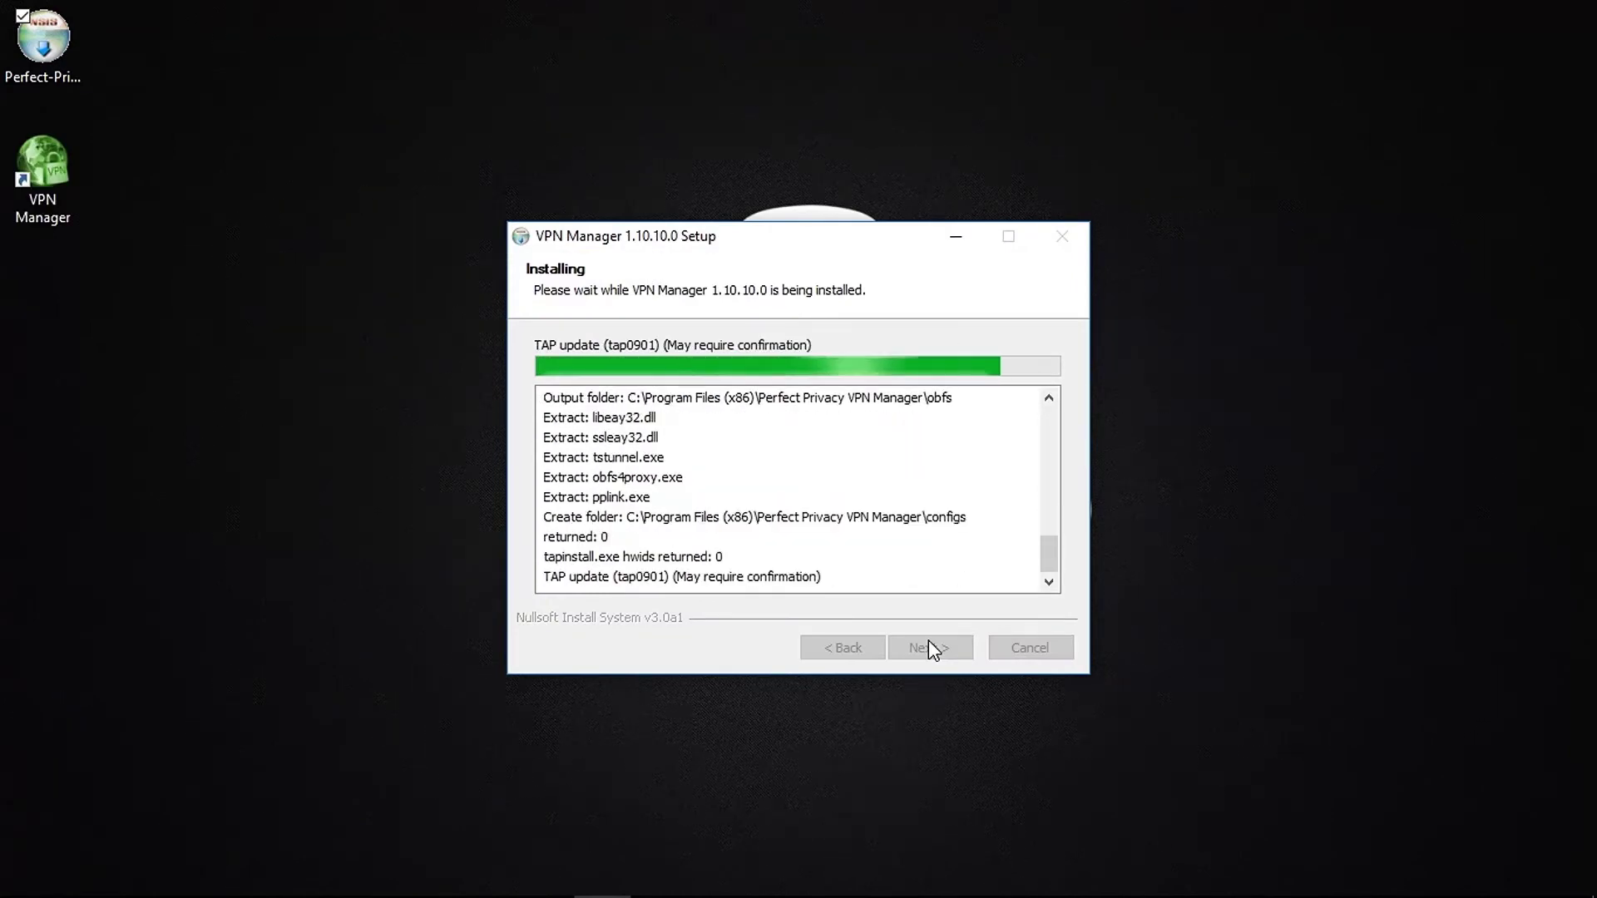
{"action": "left_click", "coordinate": [930, 647]}
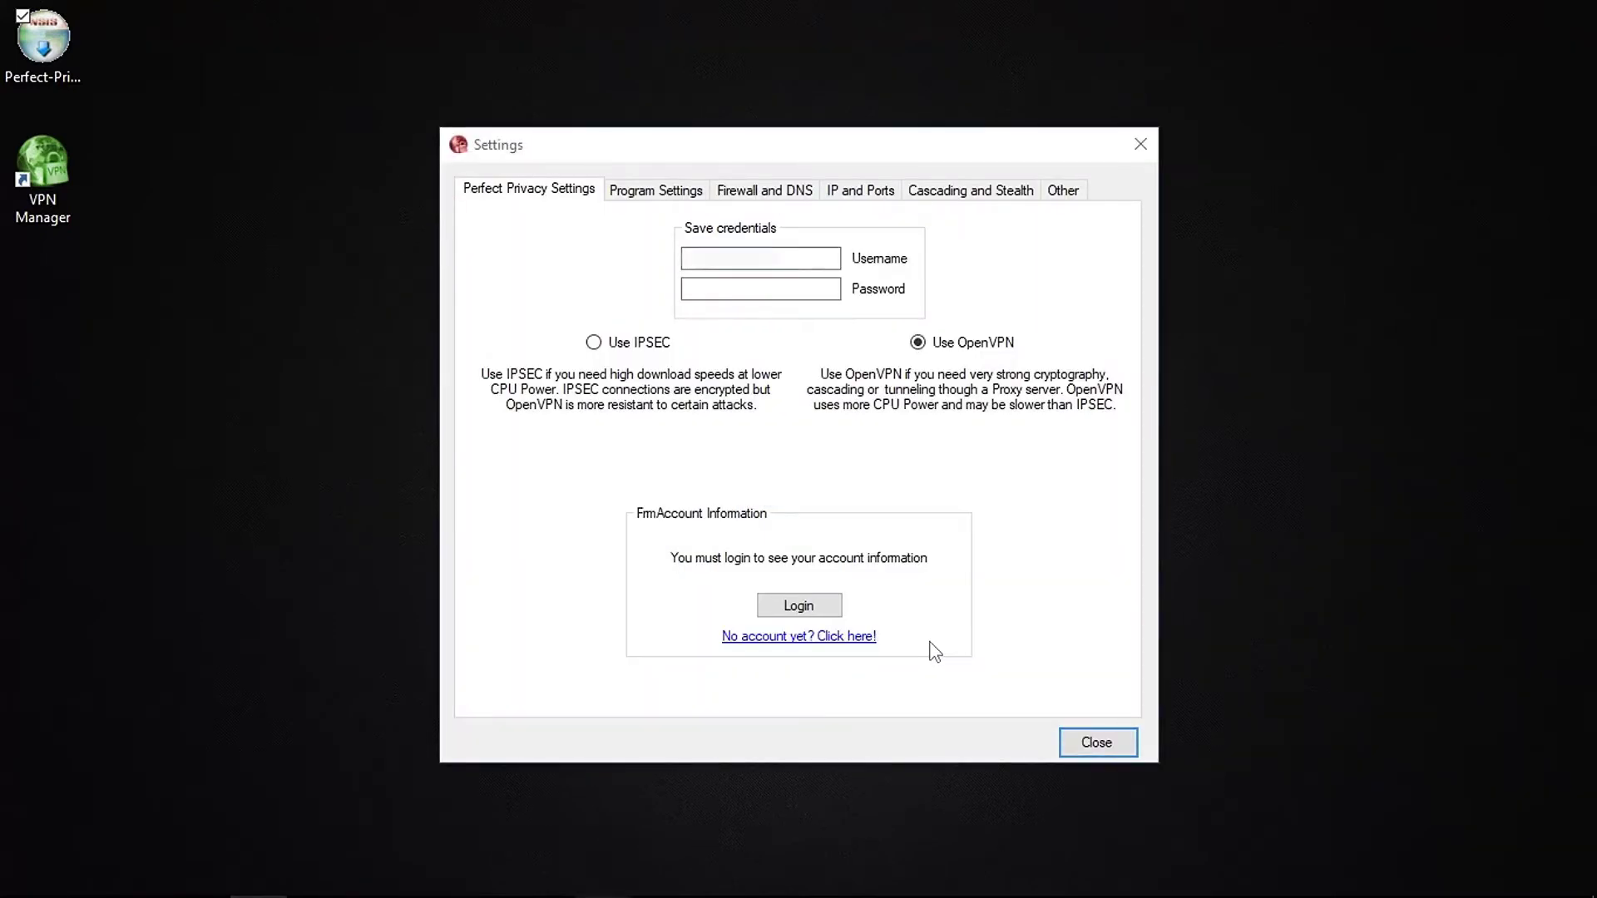
Enter the account username and password in the saved credentials and log in to the Perfect Privacy account.
{"action": "key", "text": "Tab"}
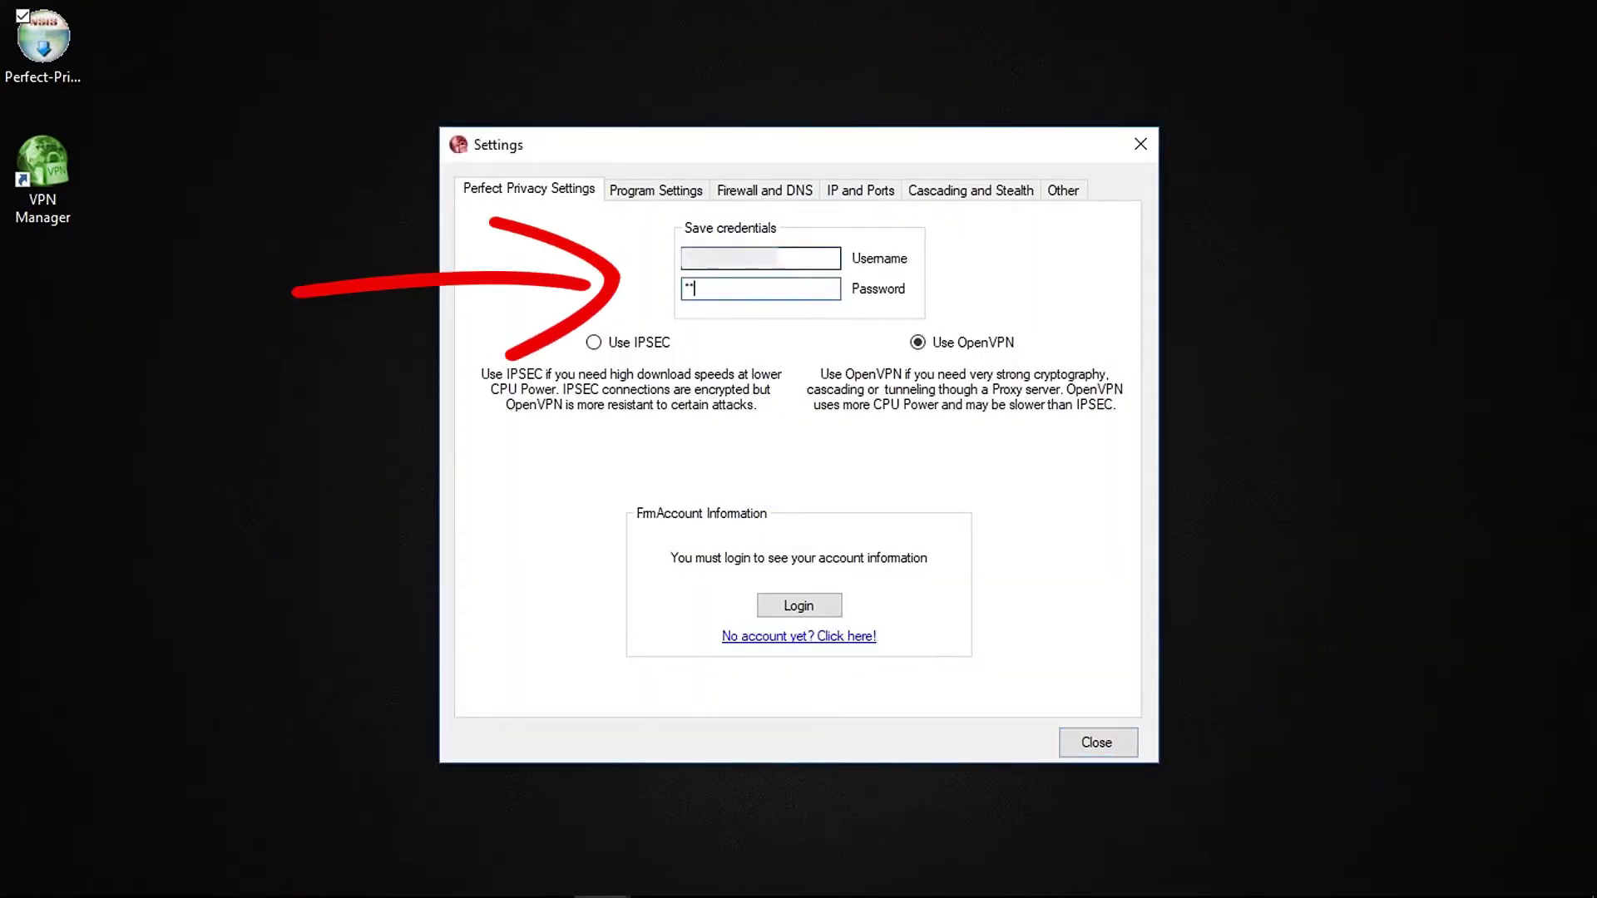
{"action": "type", "text": "************"}
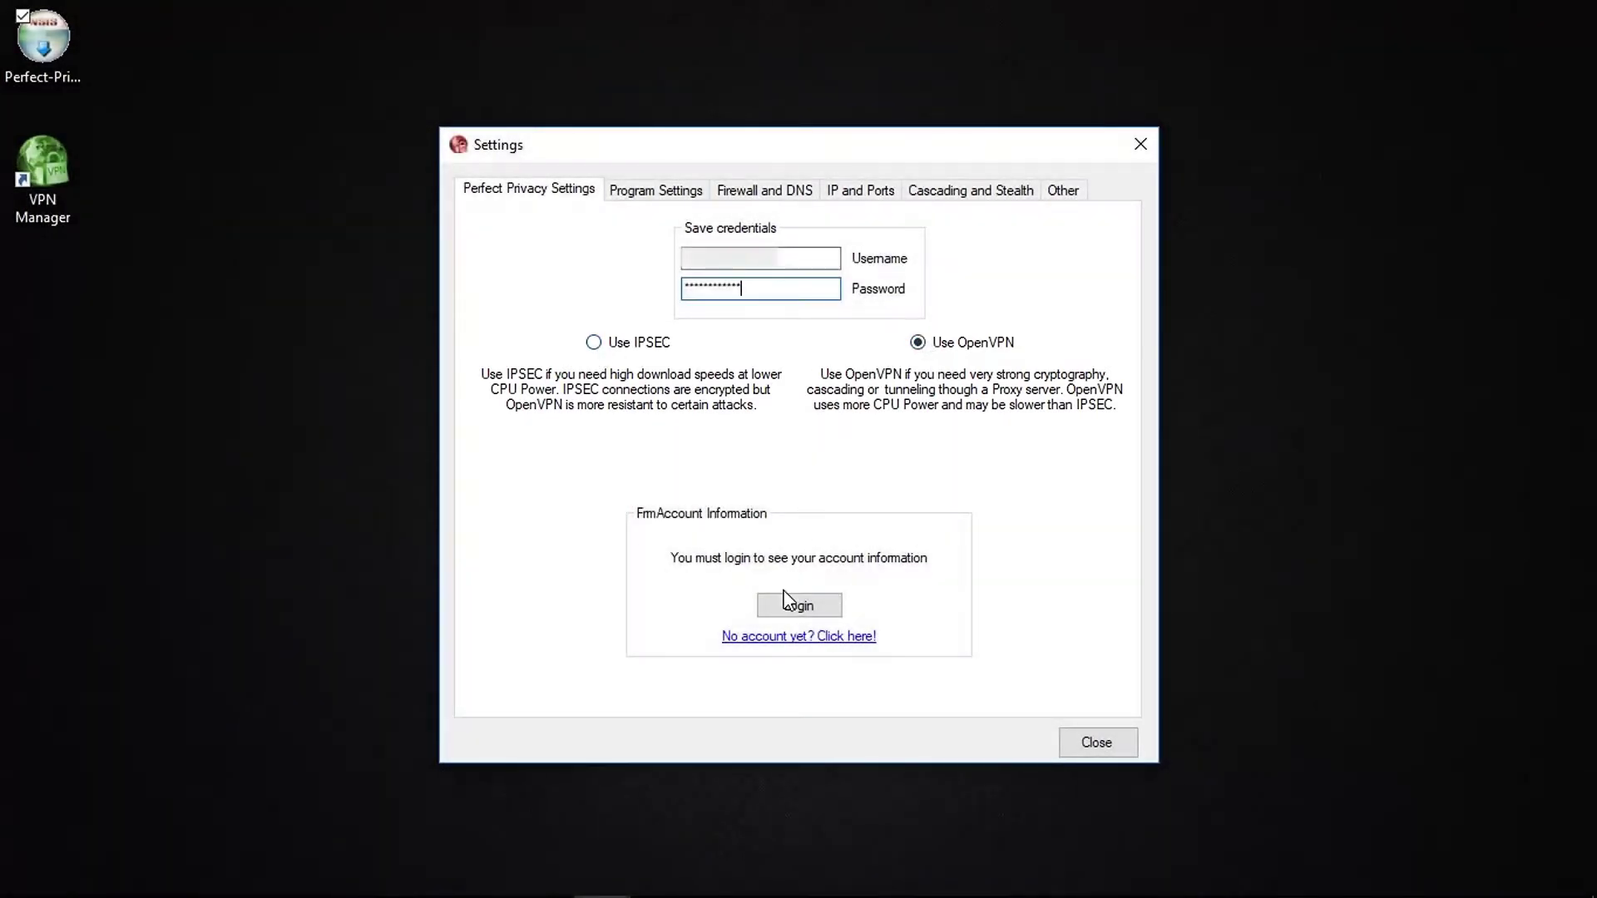
{"action": "left_click", "coordinate": [795, 608]}
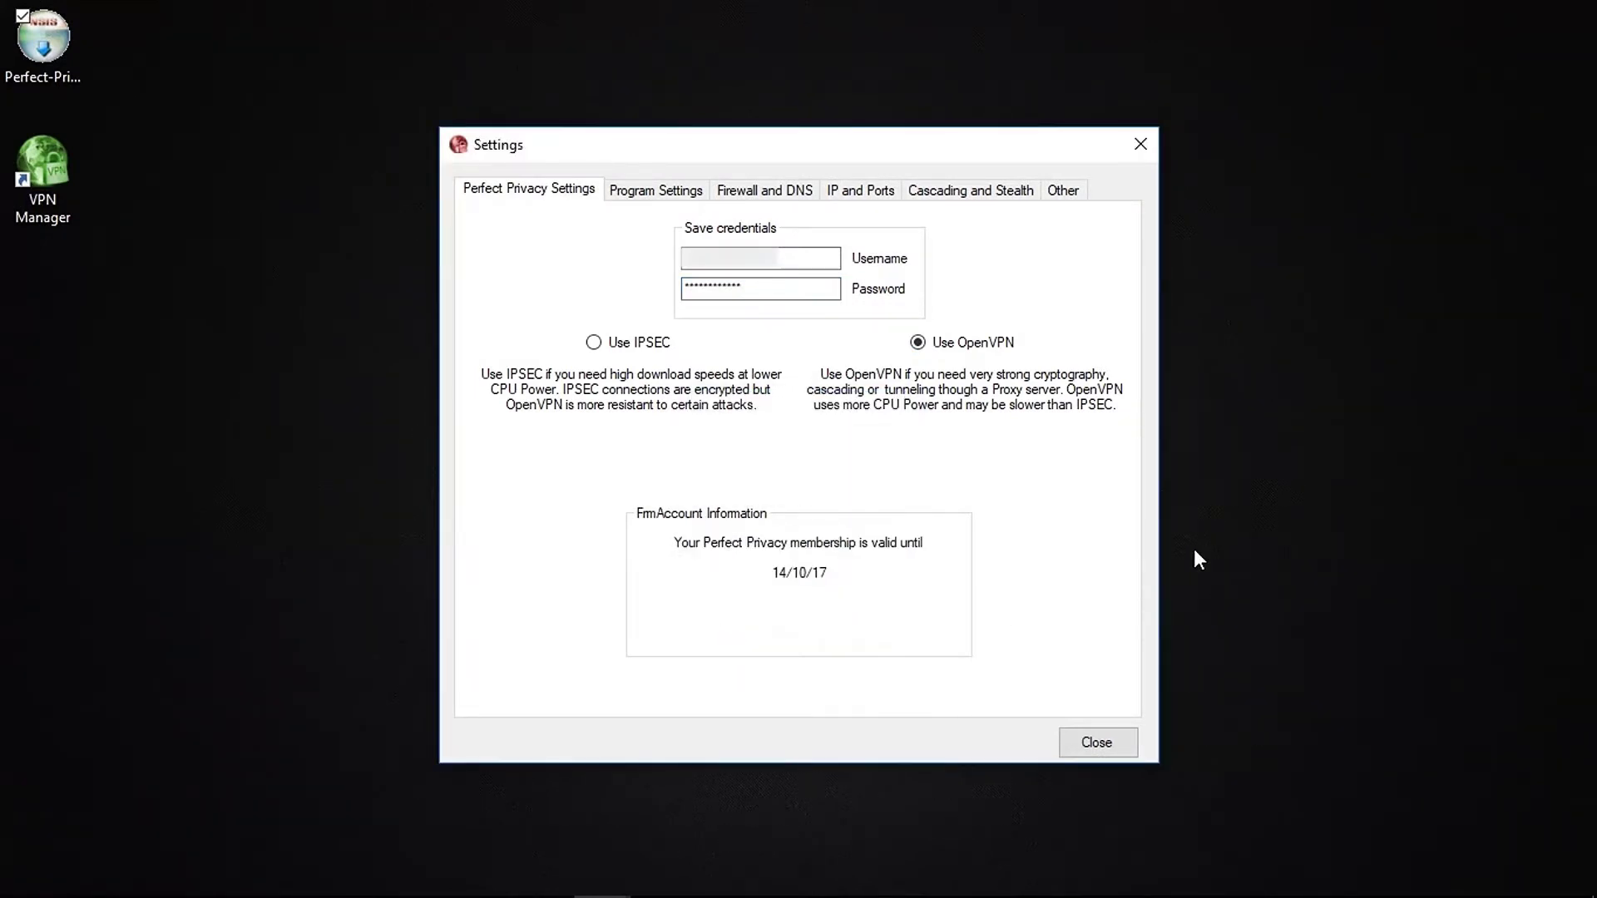
Review the program settings for the autoconnect-on-startup server choices and the server list sorting options.
{"action": "left_click", "coordinate": [651, 190]}
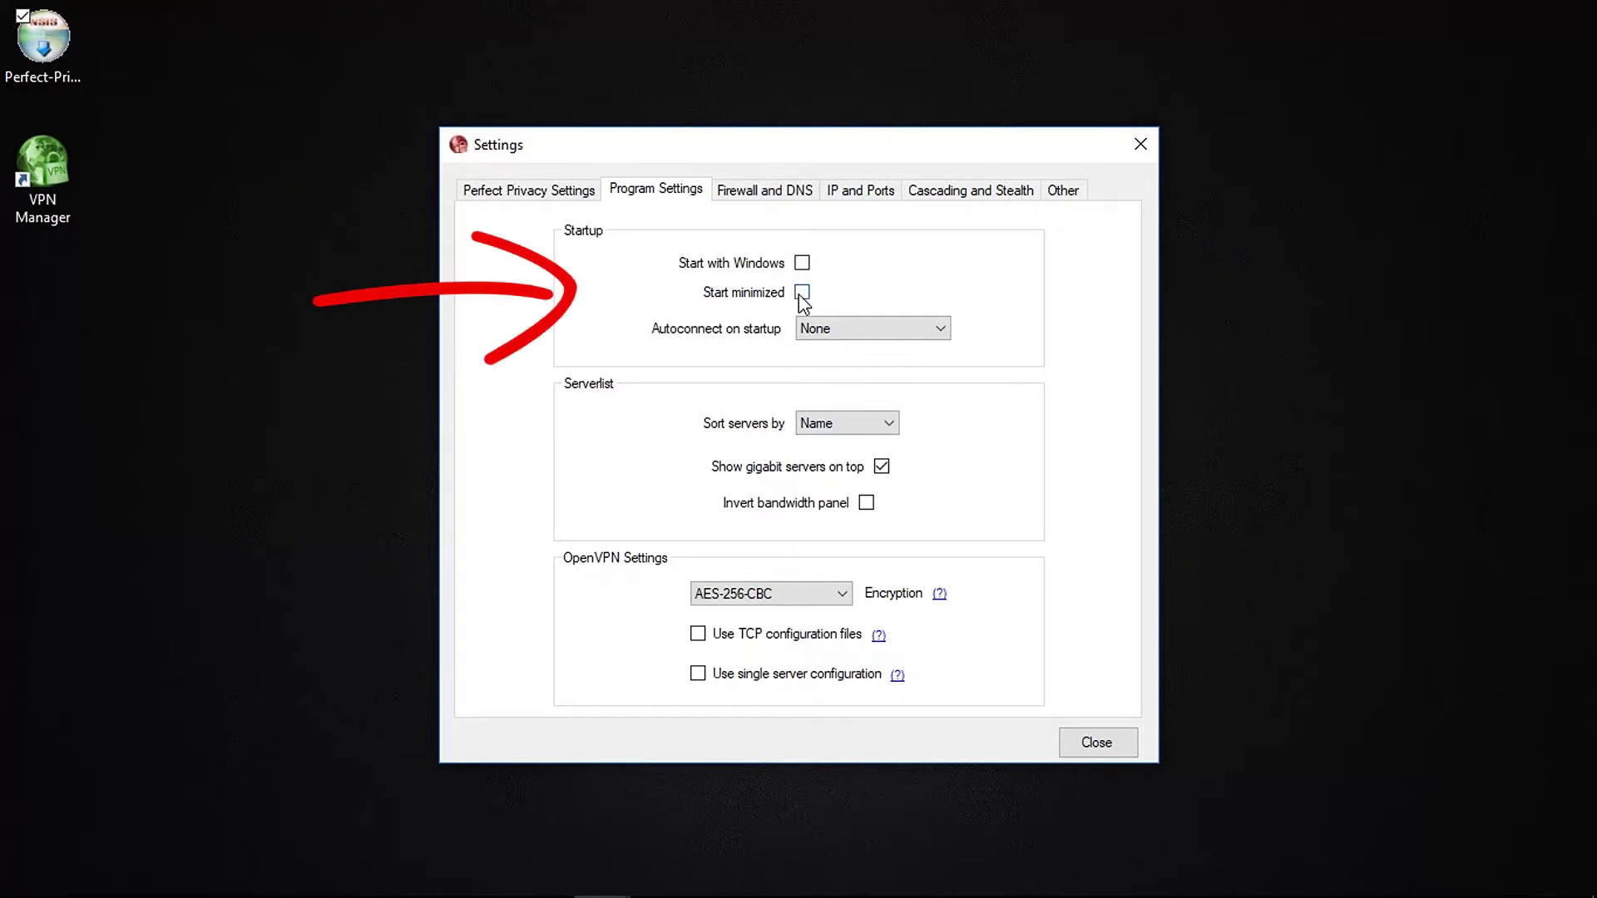
{"action": "left_click", "coordinate": [893, 331]}
{"action": "left_click_drag", "start_coordinate": [940, 384], "coordinate": [939, 471]}
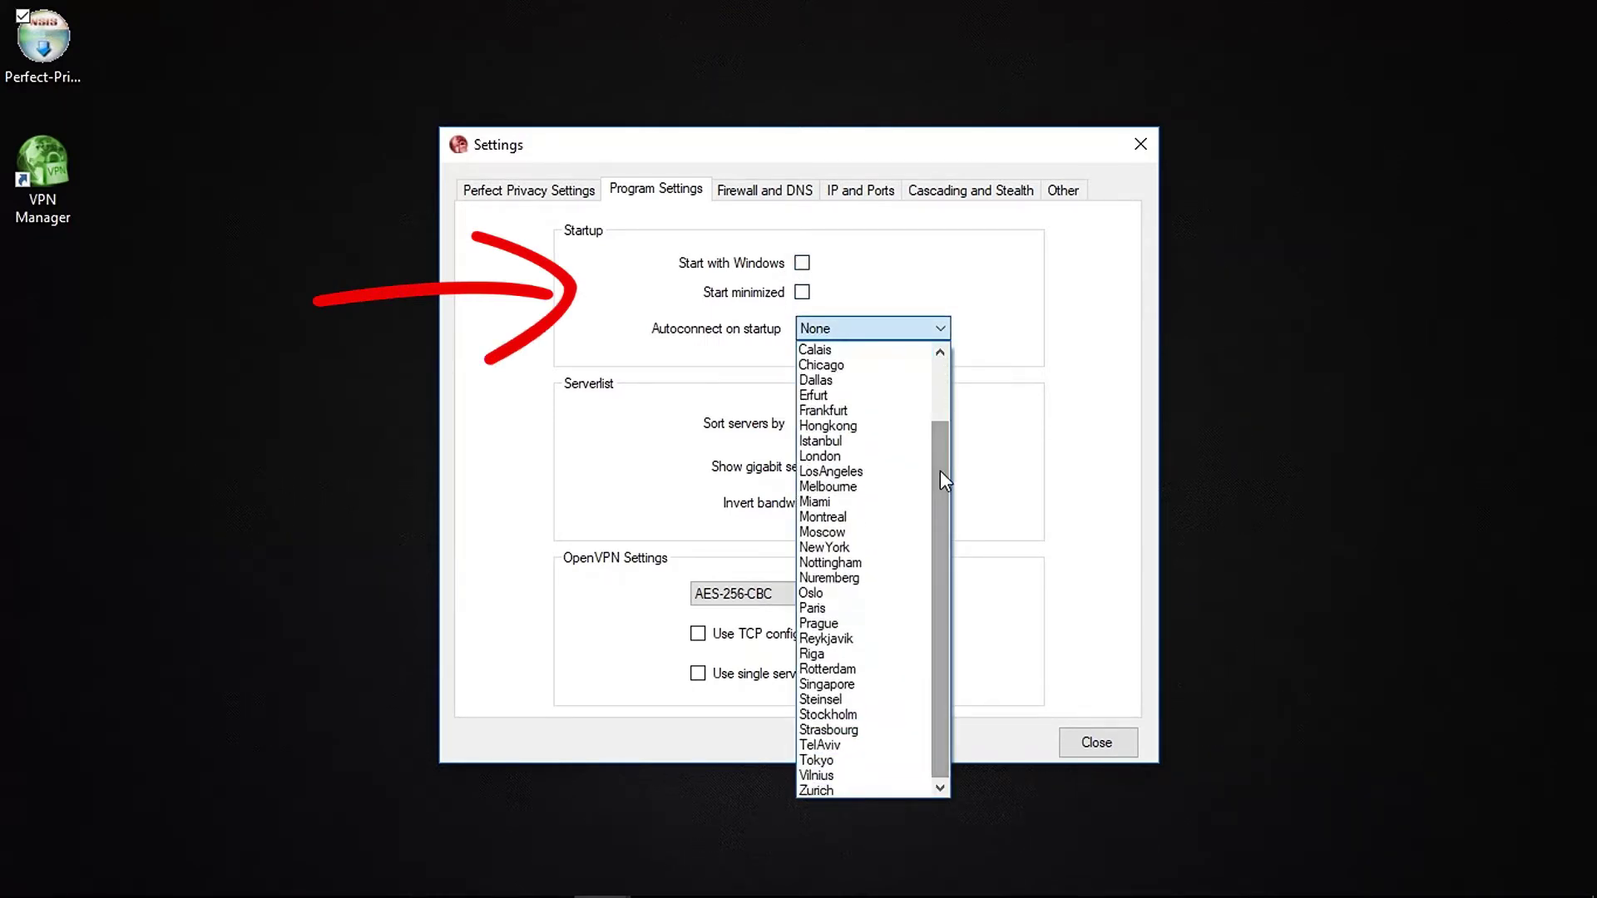
{"action": "left_click", "coordinate": [943, 330]}
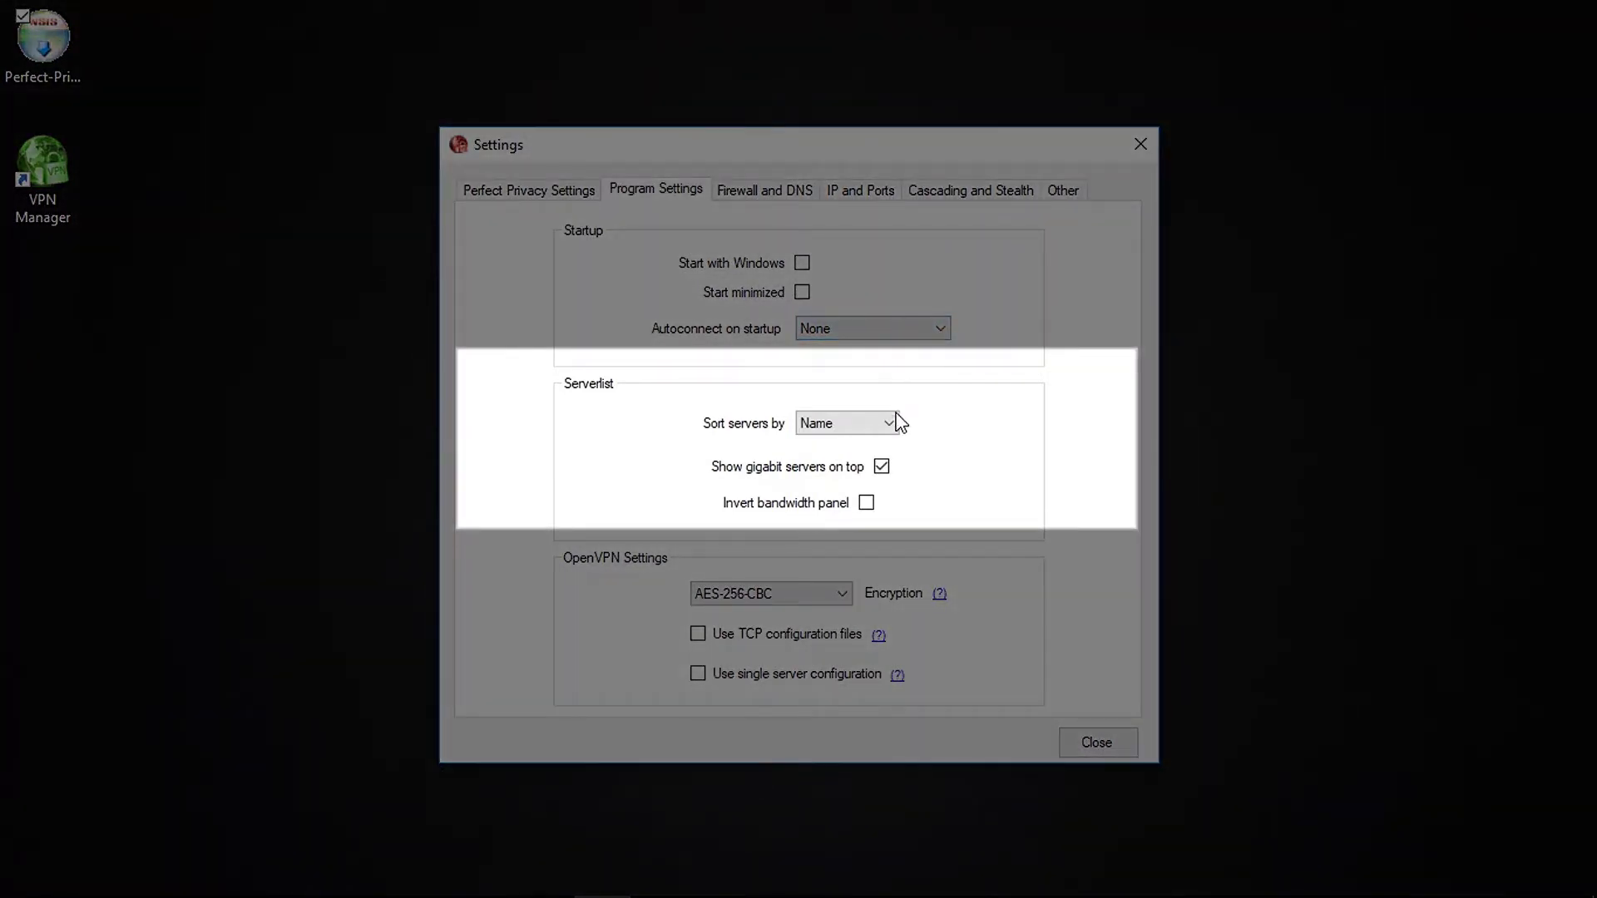
{"action": "left_click", "coordinate": [890, 425]}
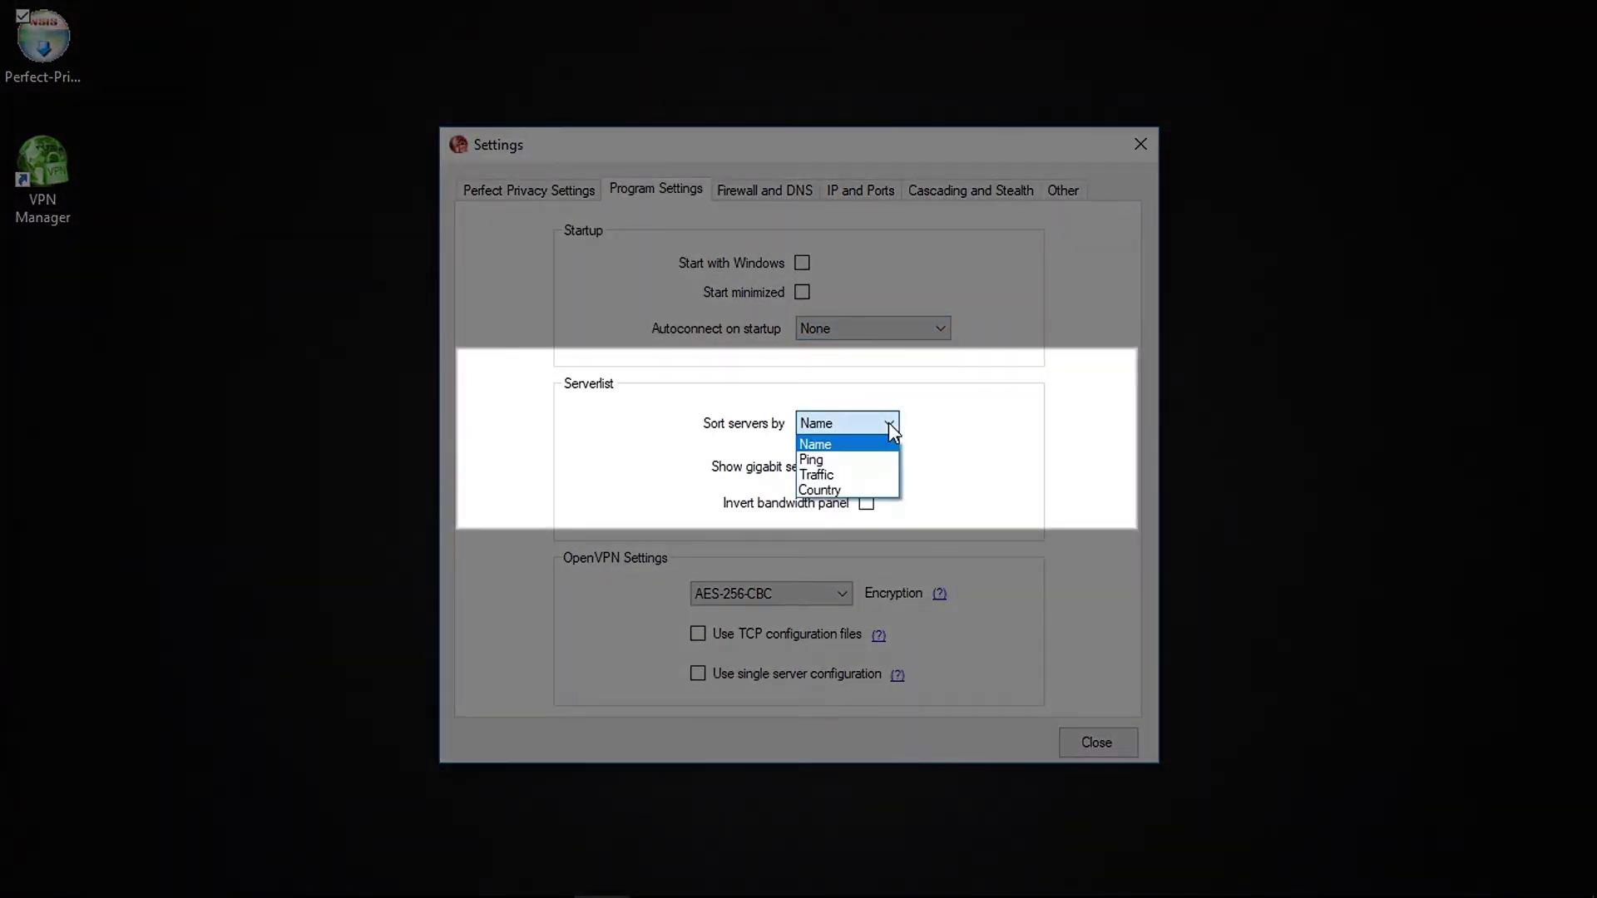
{"action": "left_click", "coordinate": [888, 424]}
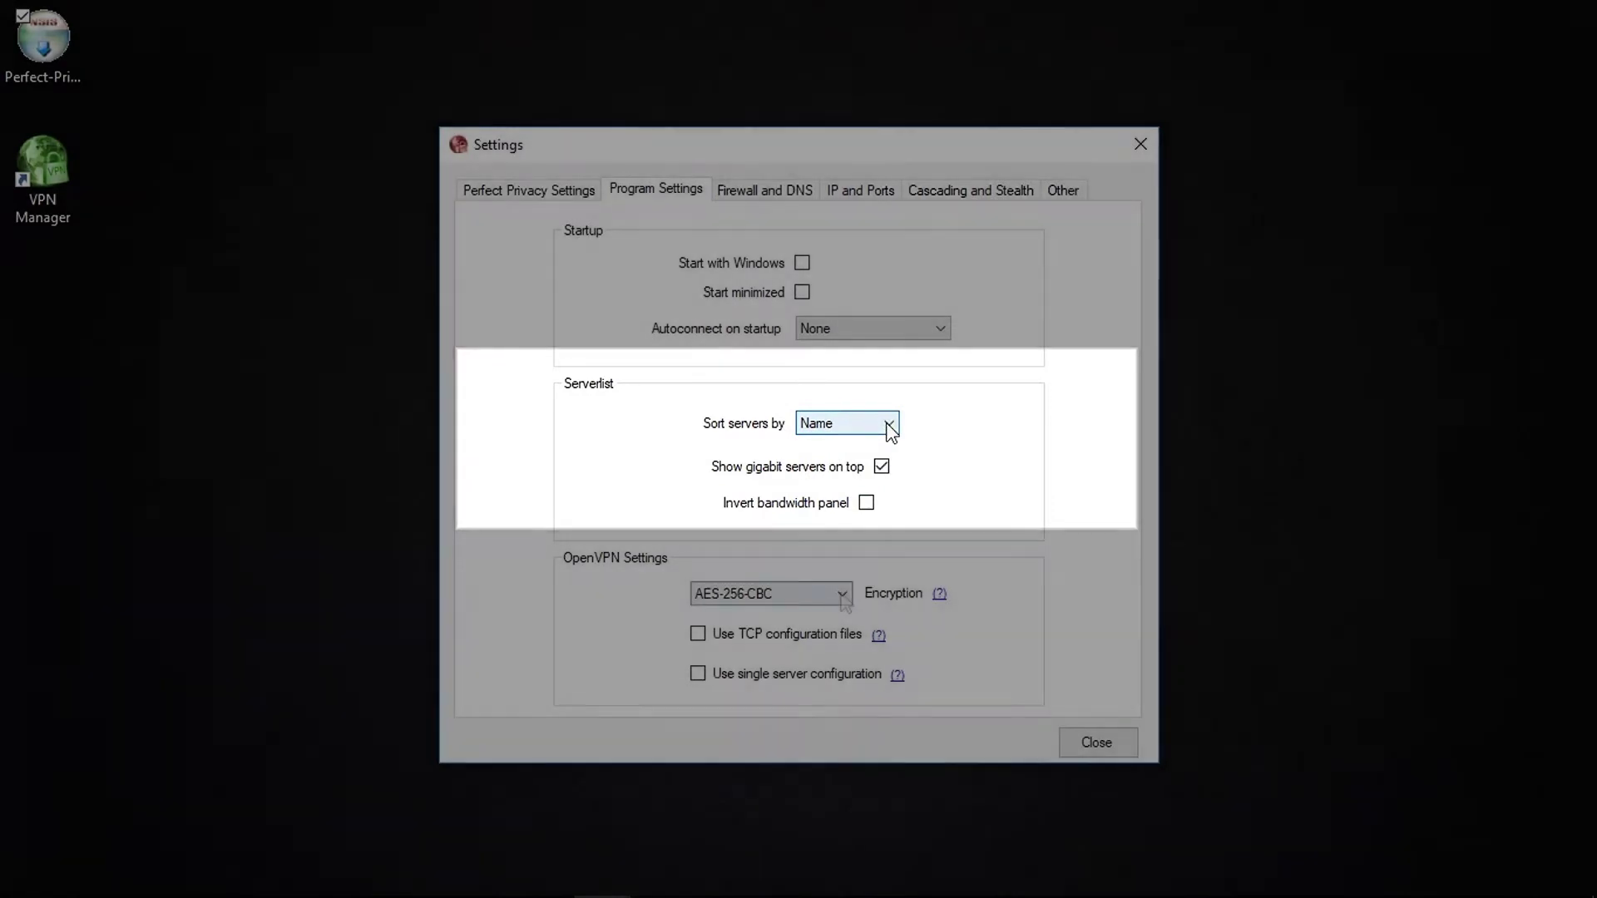
Examine the available OpenVPN encryption ciphers and read the help for the single server configuration option.
{"action": "left_click", "coordinate": [840, 594]}
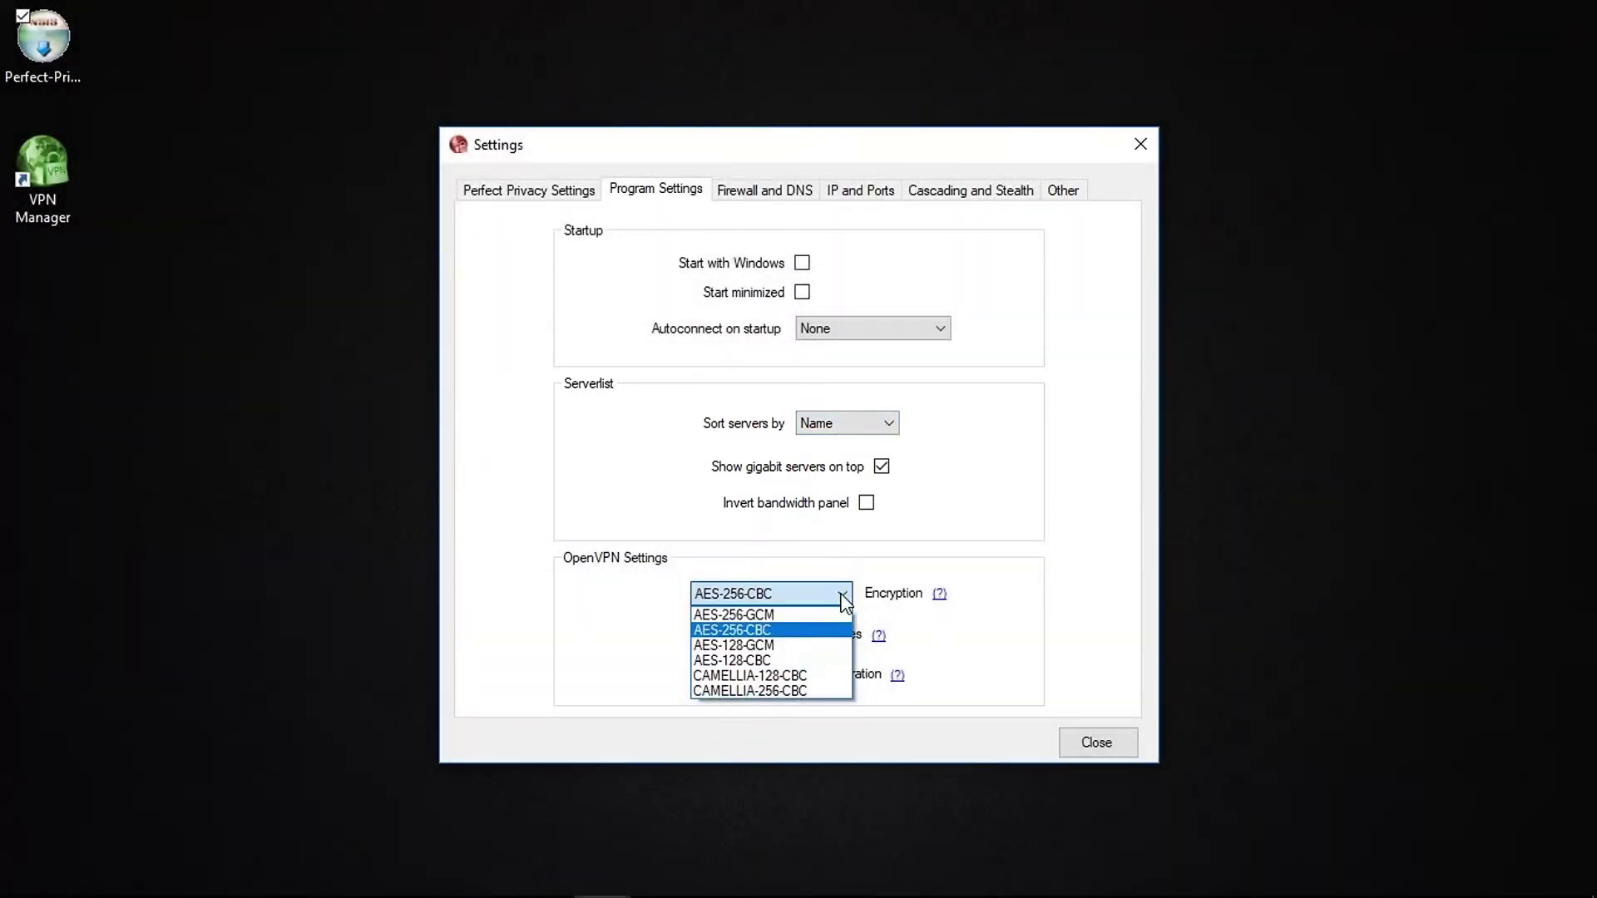
{"action": "left_click", "coordinate": [840, 596]}
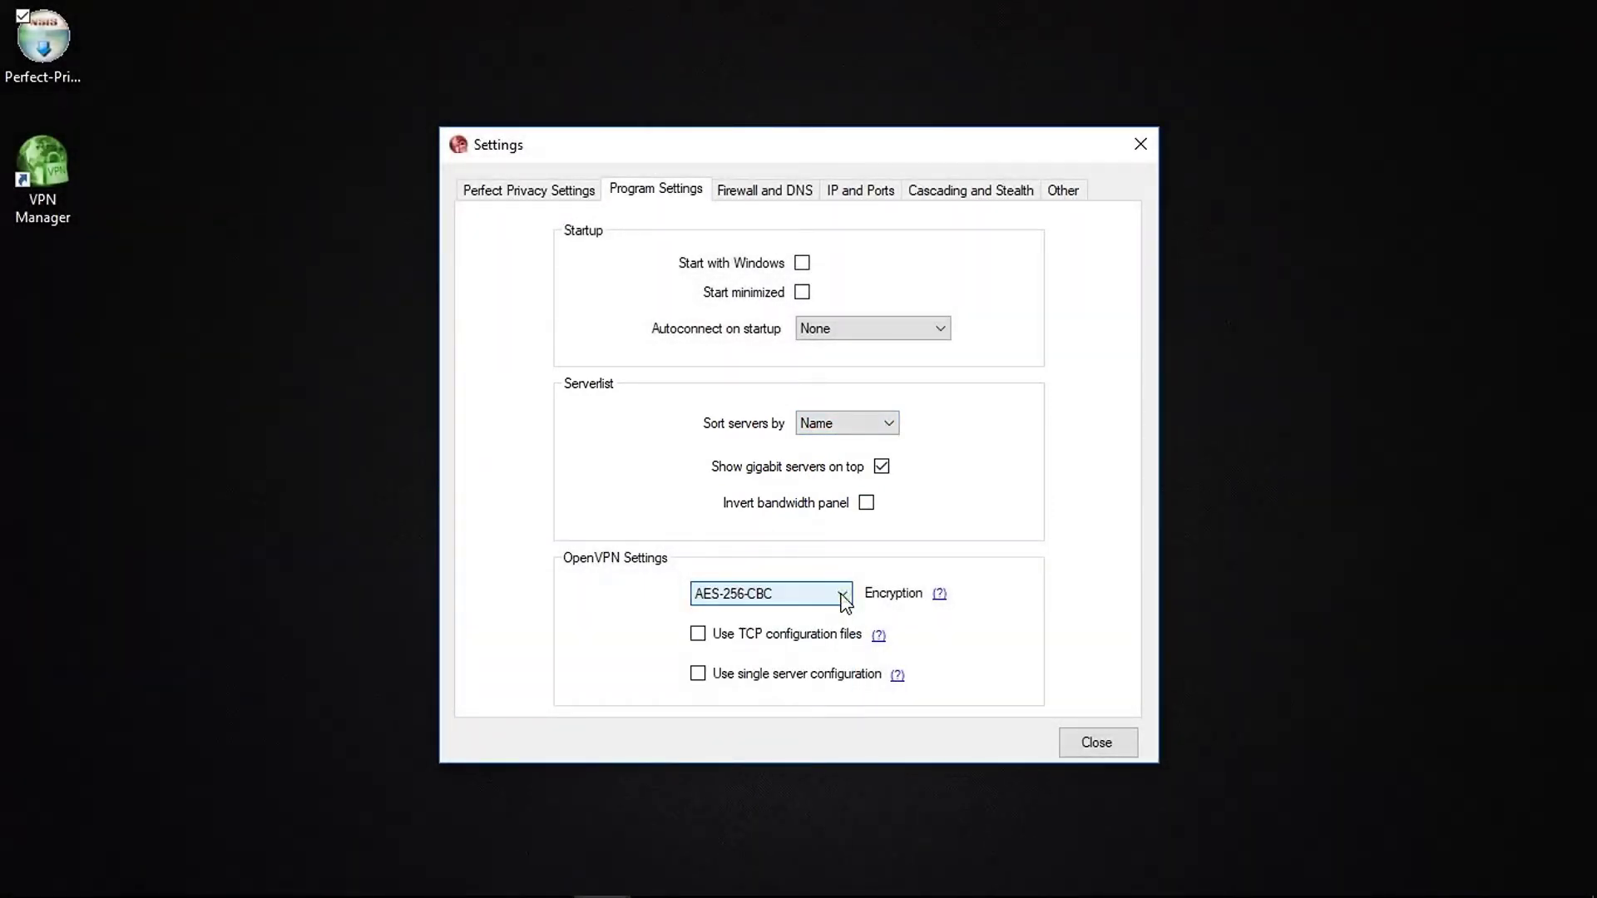
{"action": "left_click", "coordinate": [896, 676]}
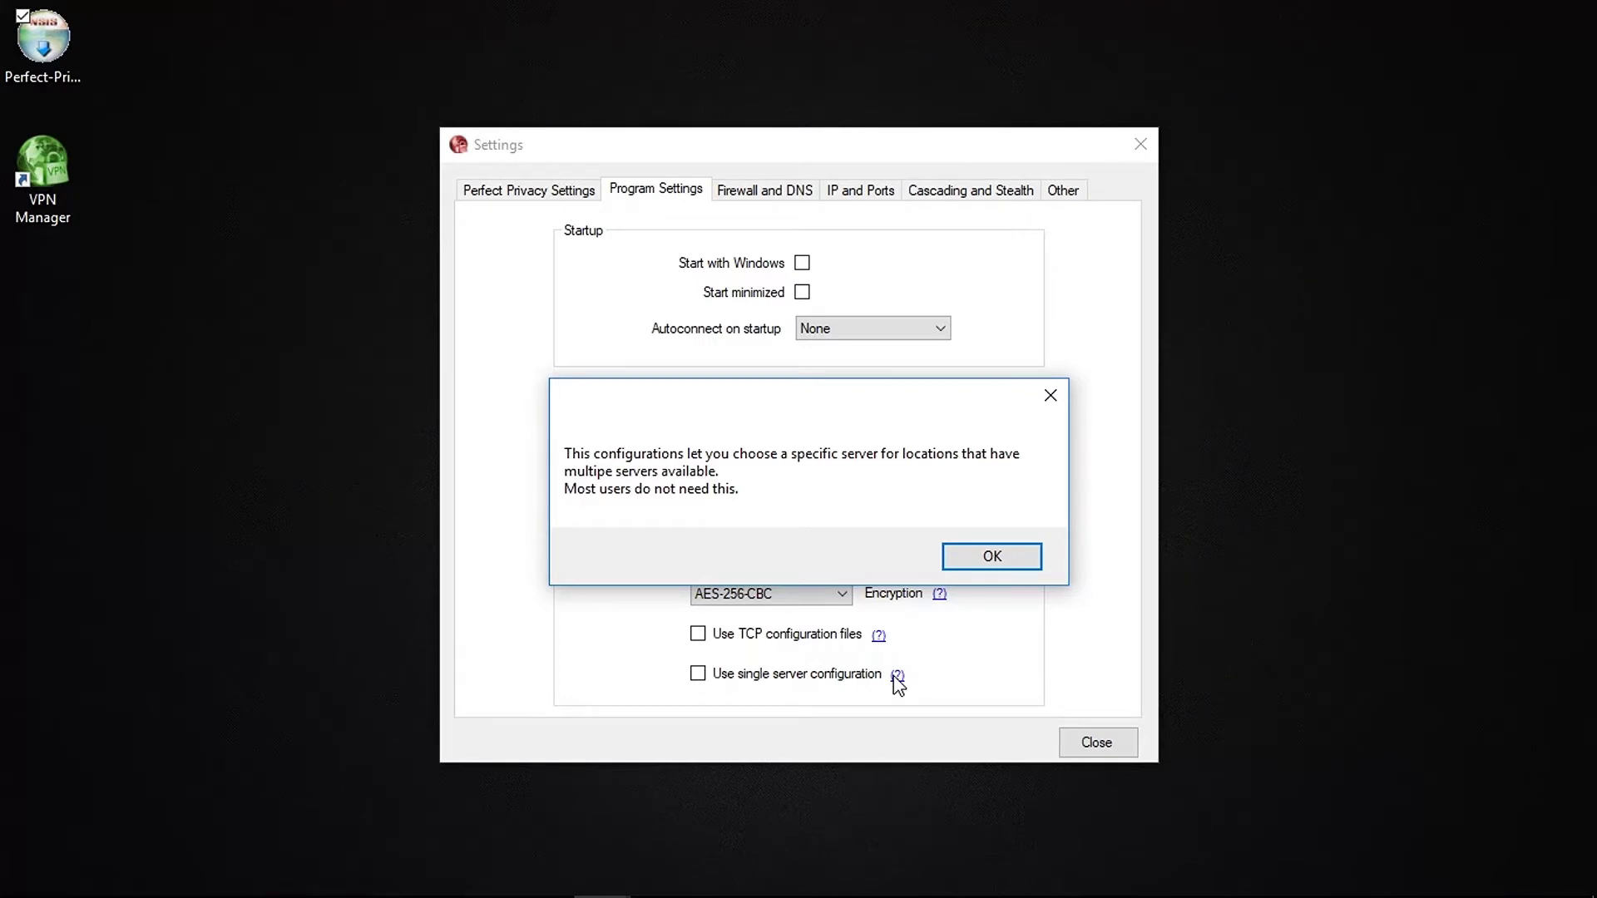
{"action": "left_click", "coordinate": [992, 557]}
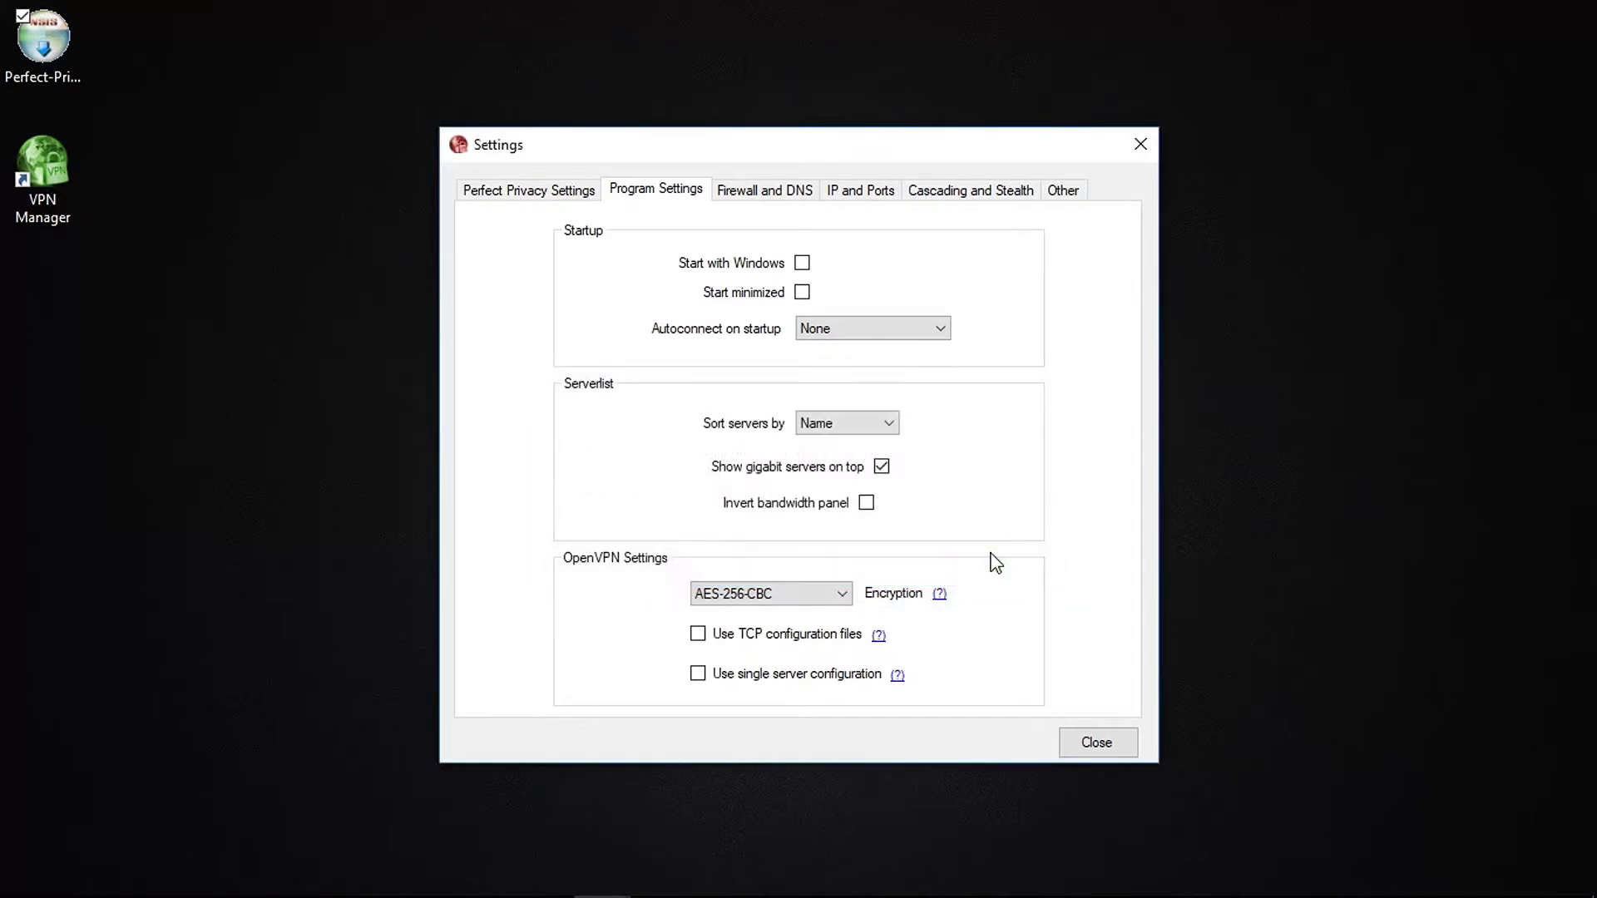
Set the firewall to activate while the program is active in the Firewall and DNS settings.
{"action": "left_click", "coordinate": [767, 196]}
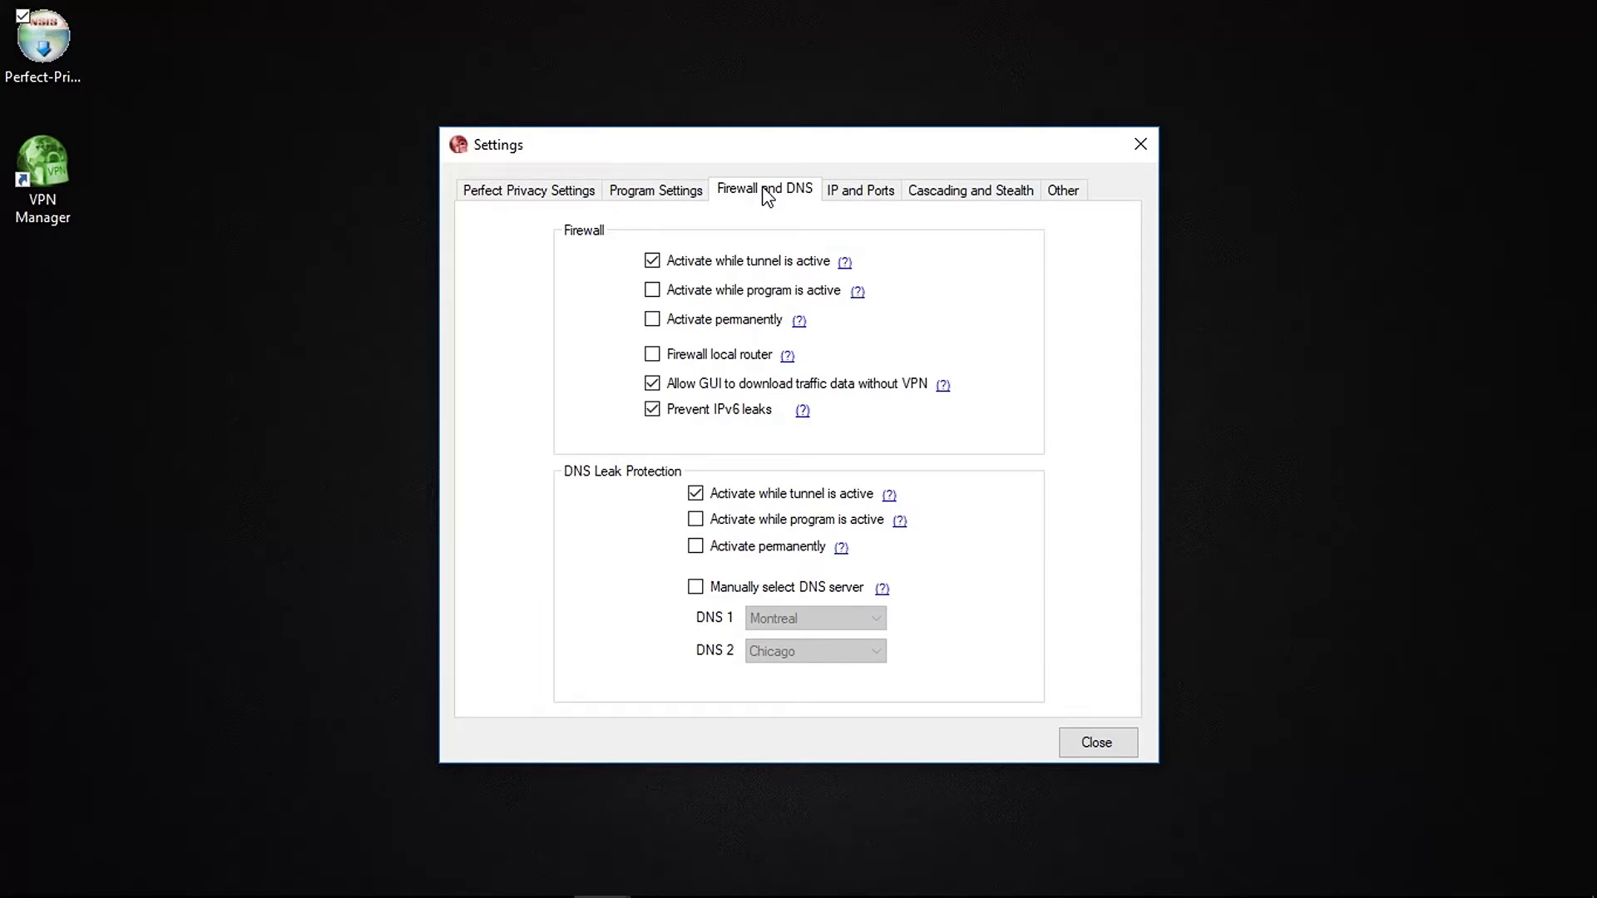
{"action": "mouse_move", "coordinate": [845, 267]}
{"action": "mouse_move", "coordinate": [862, 297]}
{"action": "left_click", "coordinate": [652, 289]}
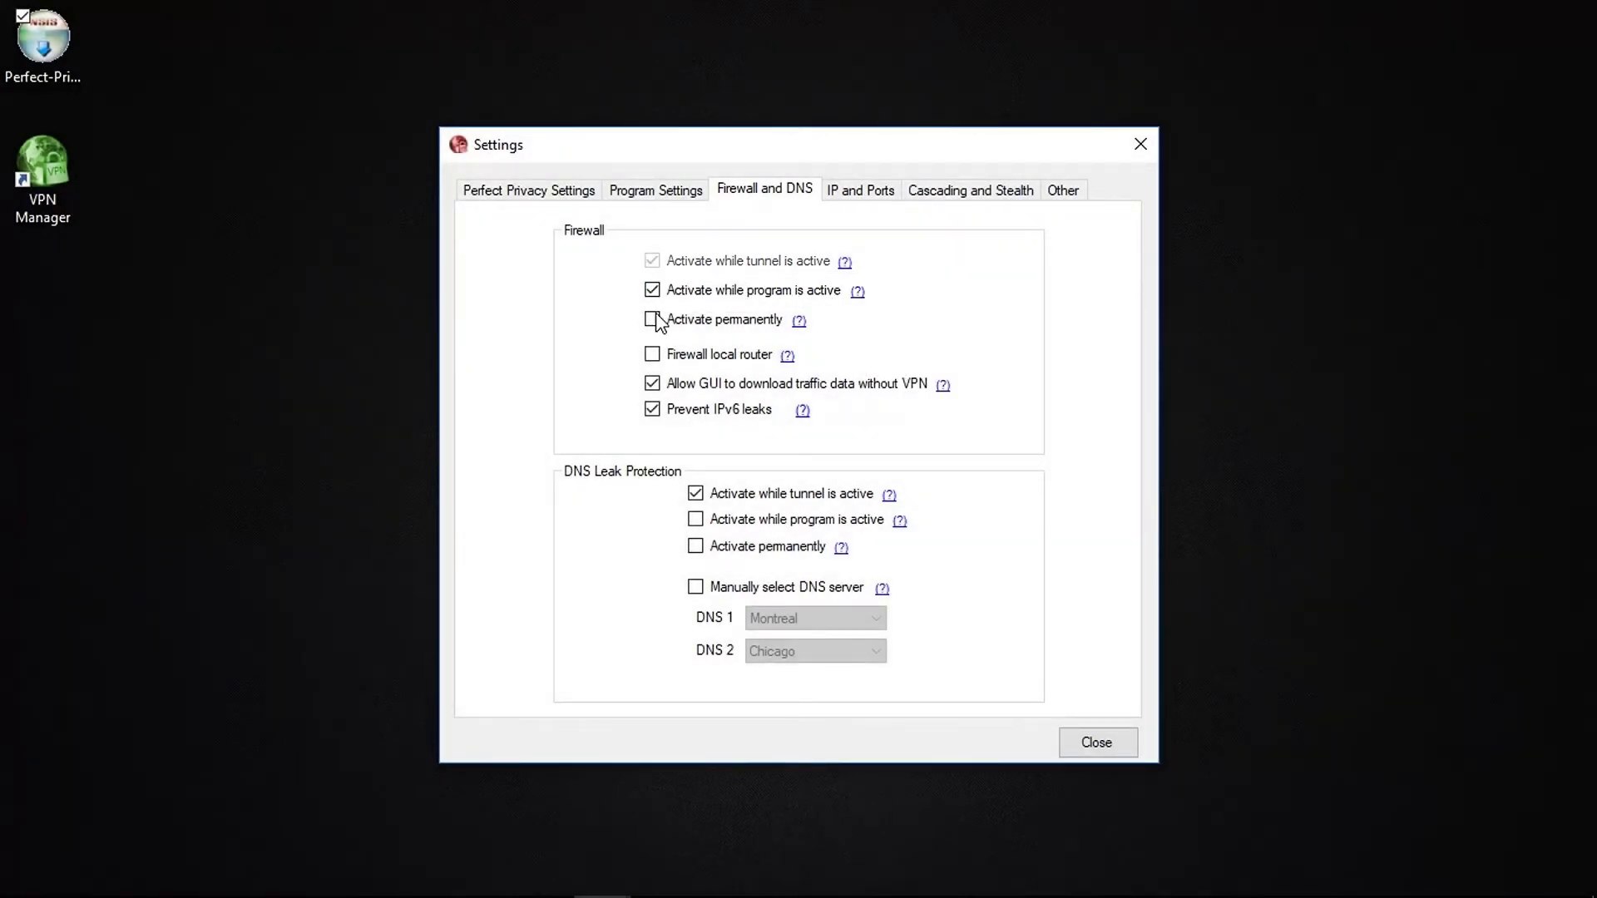
Read the firewall help on permanent activation, the local router, GUI traffic data downloads without VPN, and IPv6 leak prevention.
{"action": "left_click", "coordinate": [798, 321]}
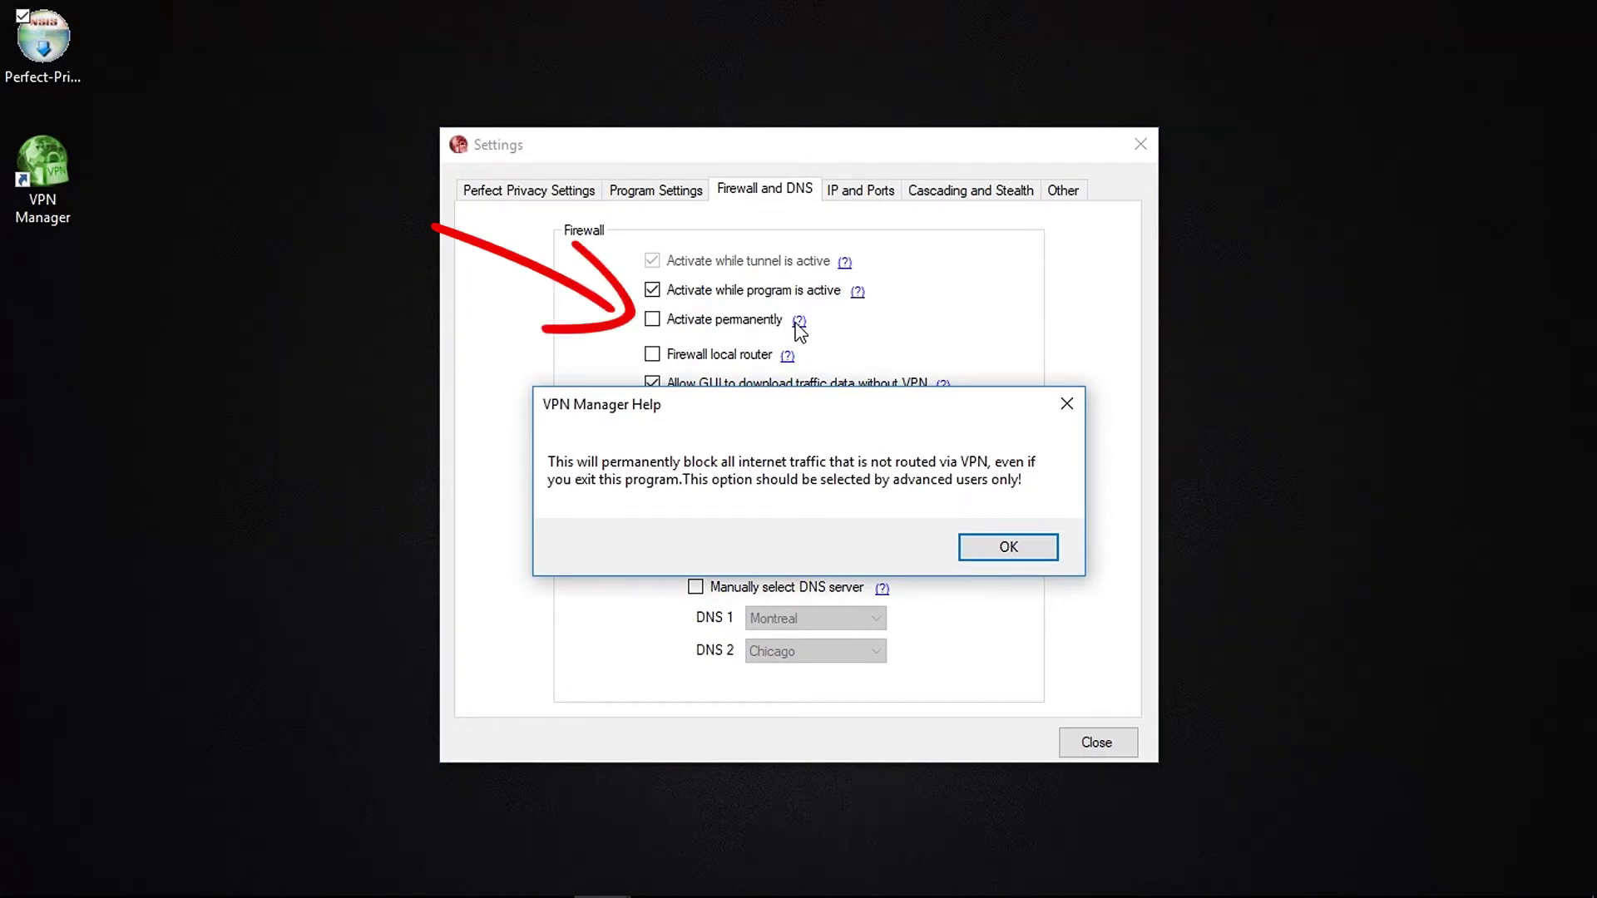
{"action": "left_click", "coordinate": [1008, 547]}
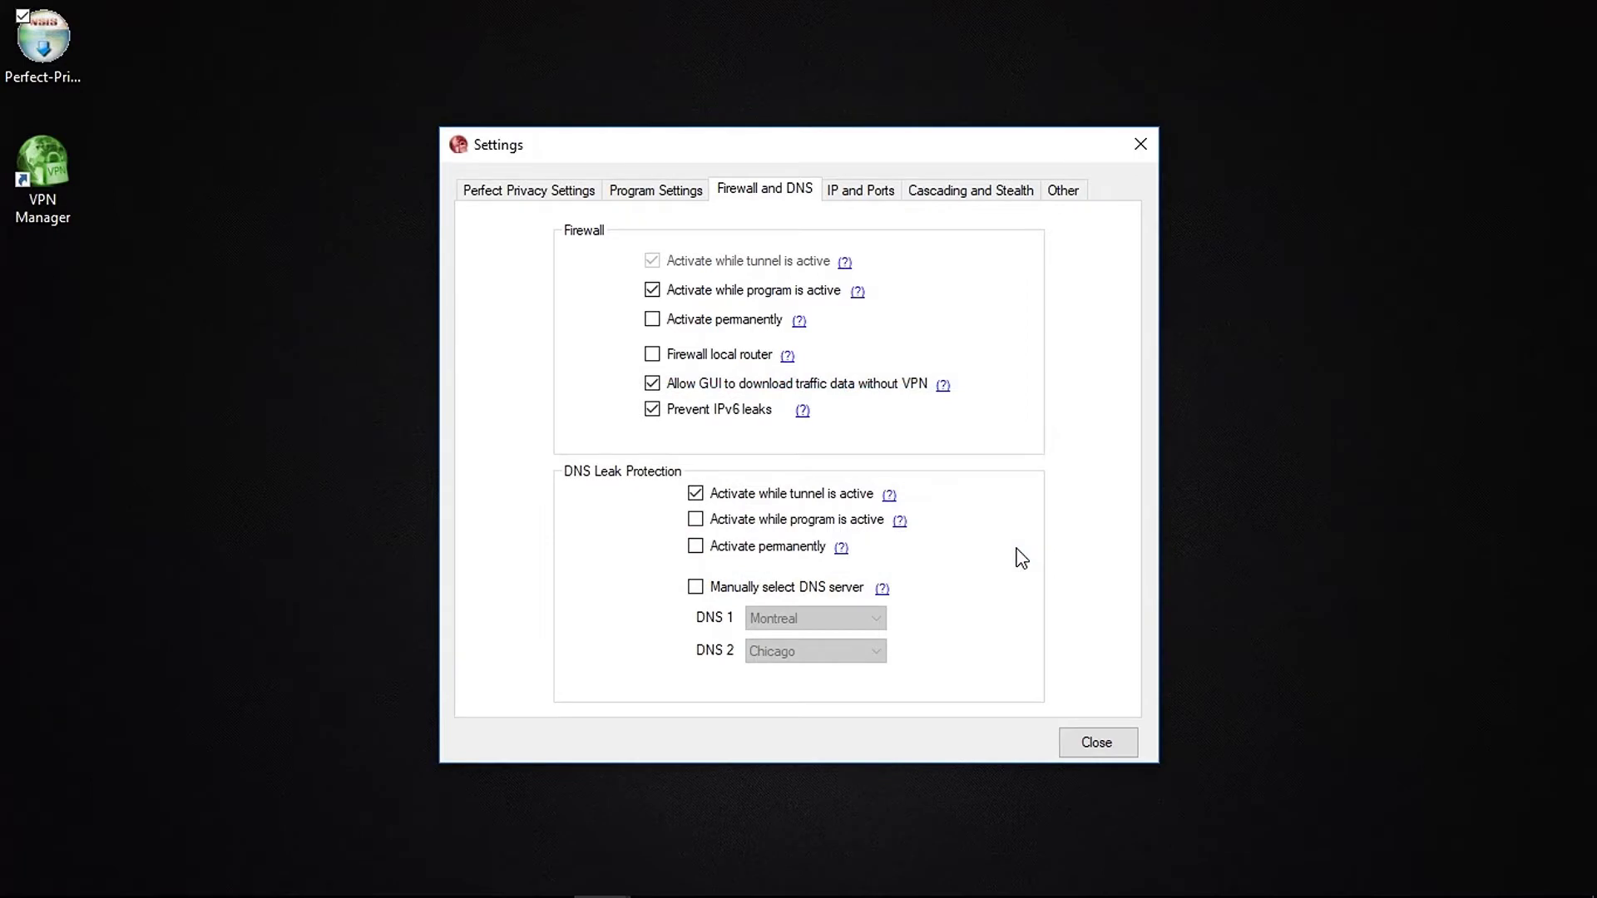
{"action": "left_click", "coordinate": [787, 356]}
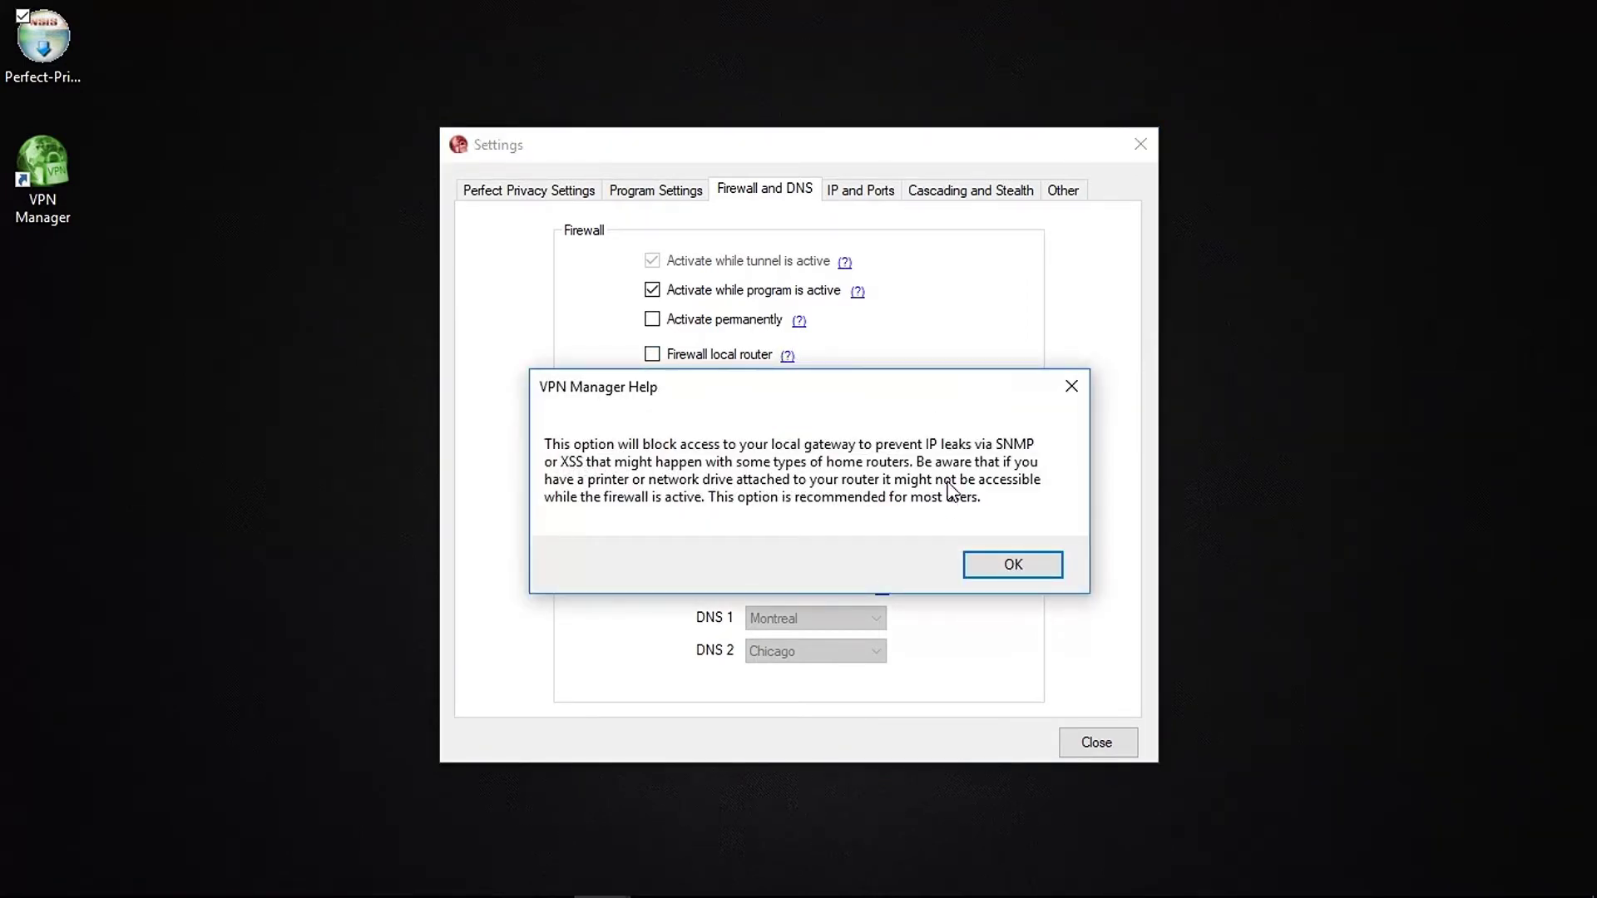
{"action": "left_click", "coordinate": [1013, 565]}
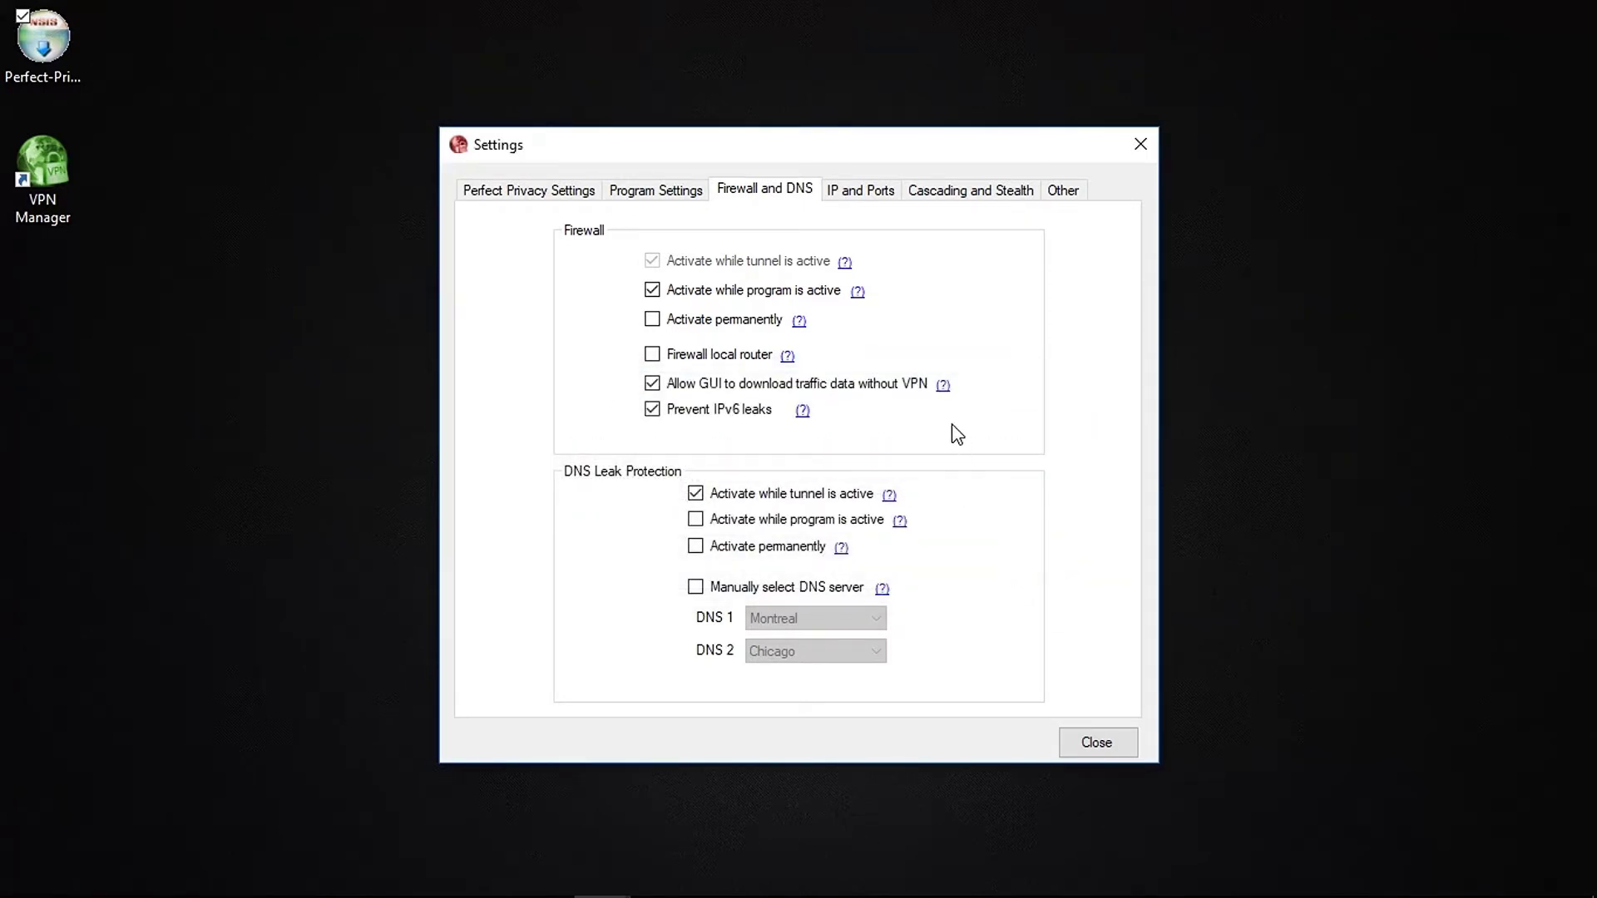
{"action": "left_click", "coordinate": [943, 387]}
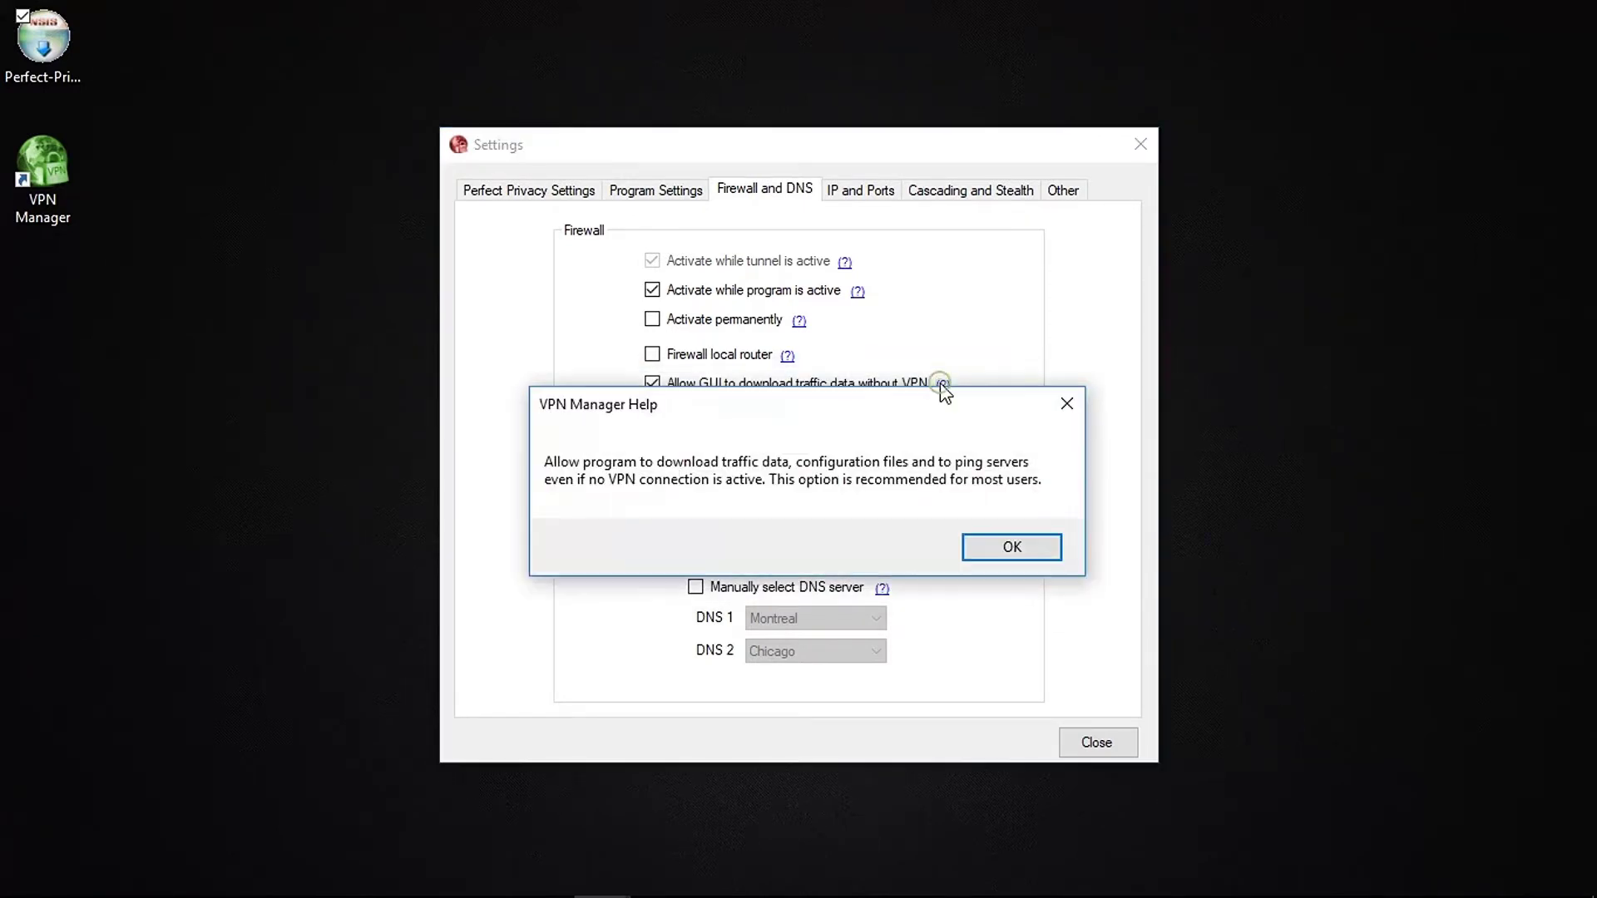
{"action": "left_click", "coordinate": [1006, 546]}
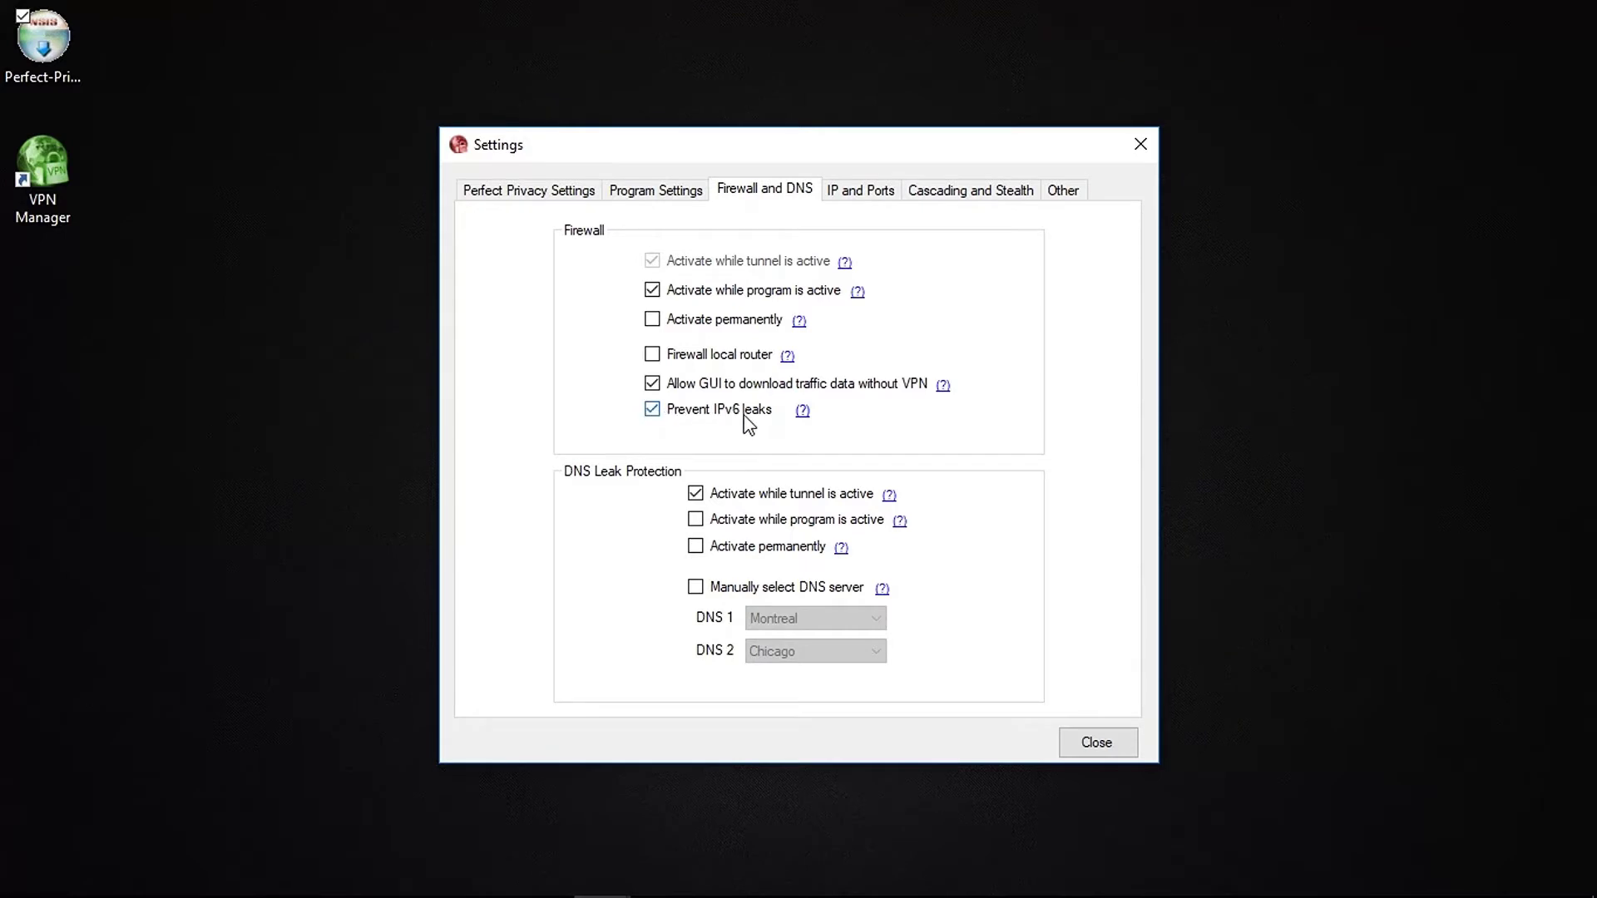
{"action": "left_click", "coordinate": [802, 411]}
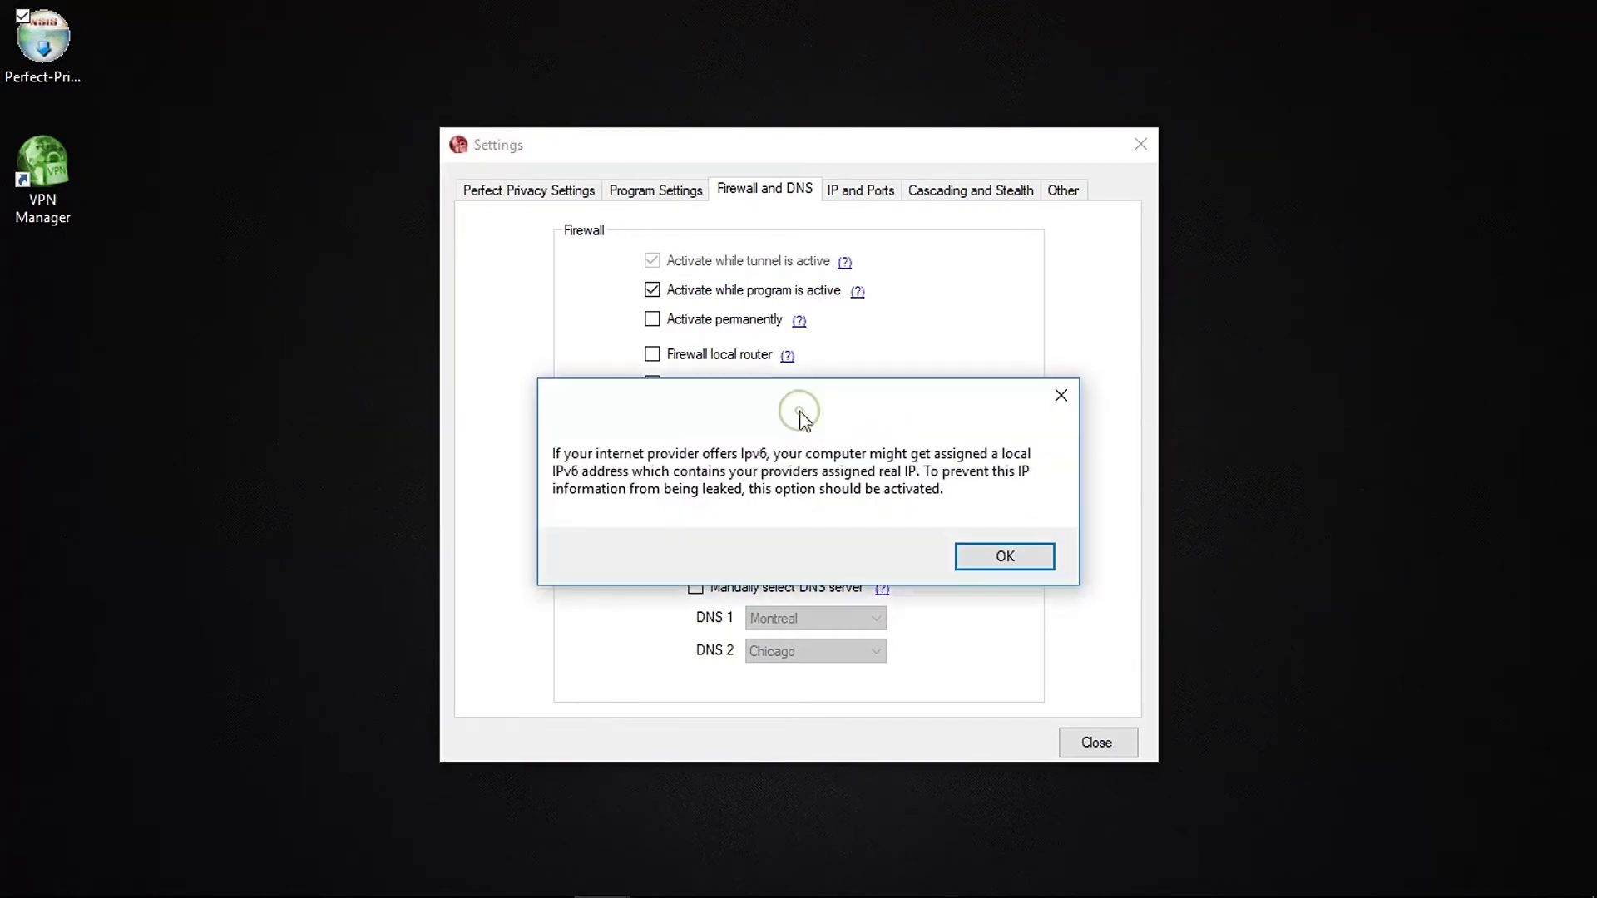
{"action": "left_click", "coordinate": [1013, 563]}
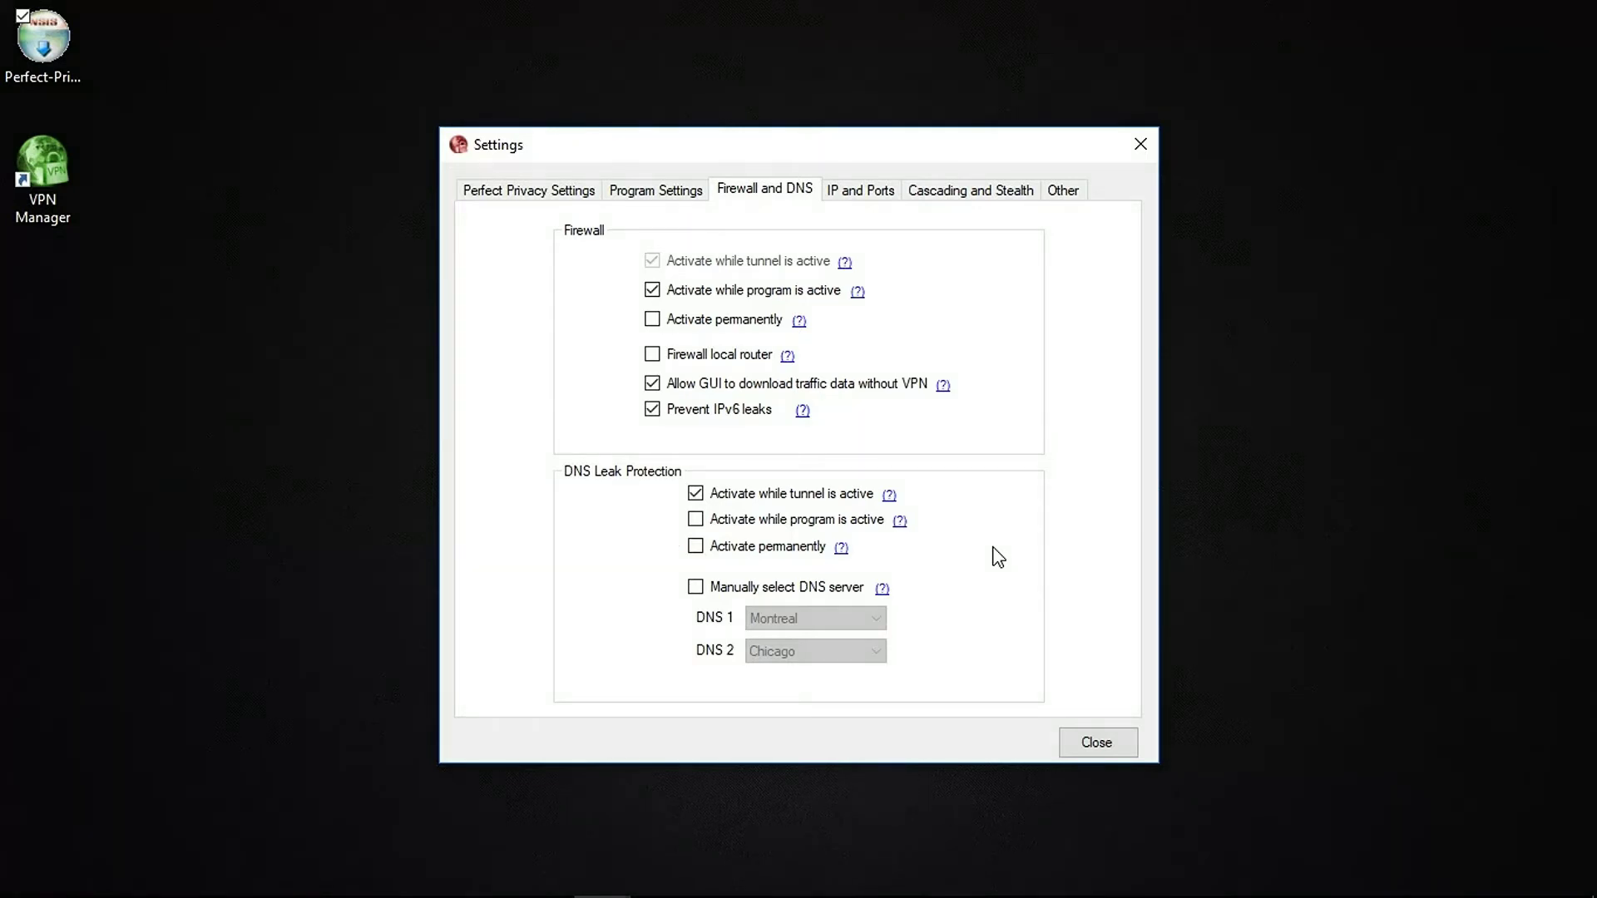
Read the help for the random exit IP option in the IP and Ports settings.
{"action": "left_click", "coordinate": [862, 190]}
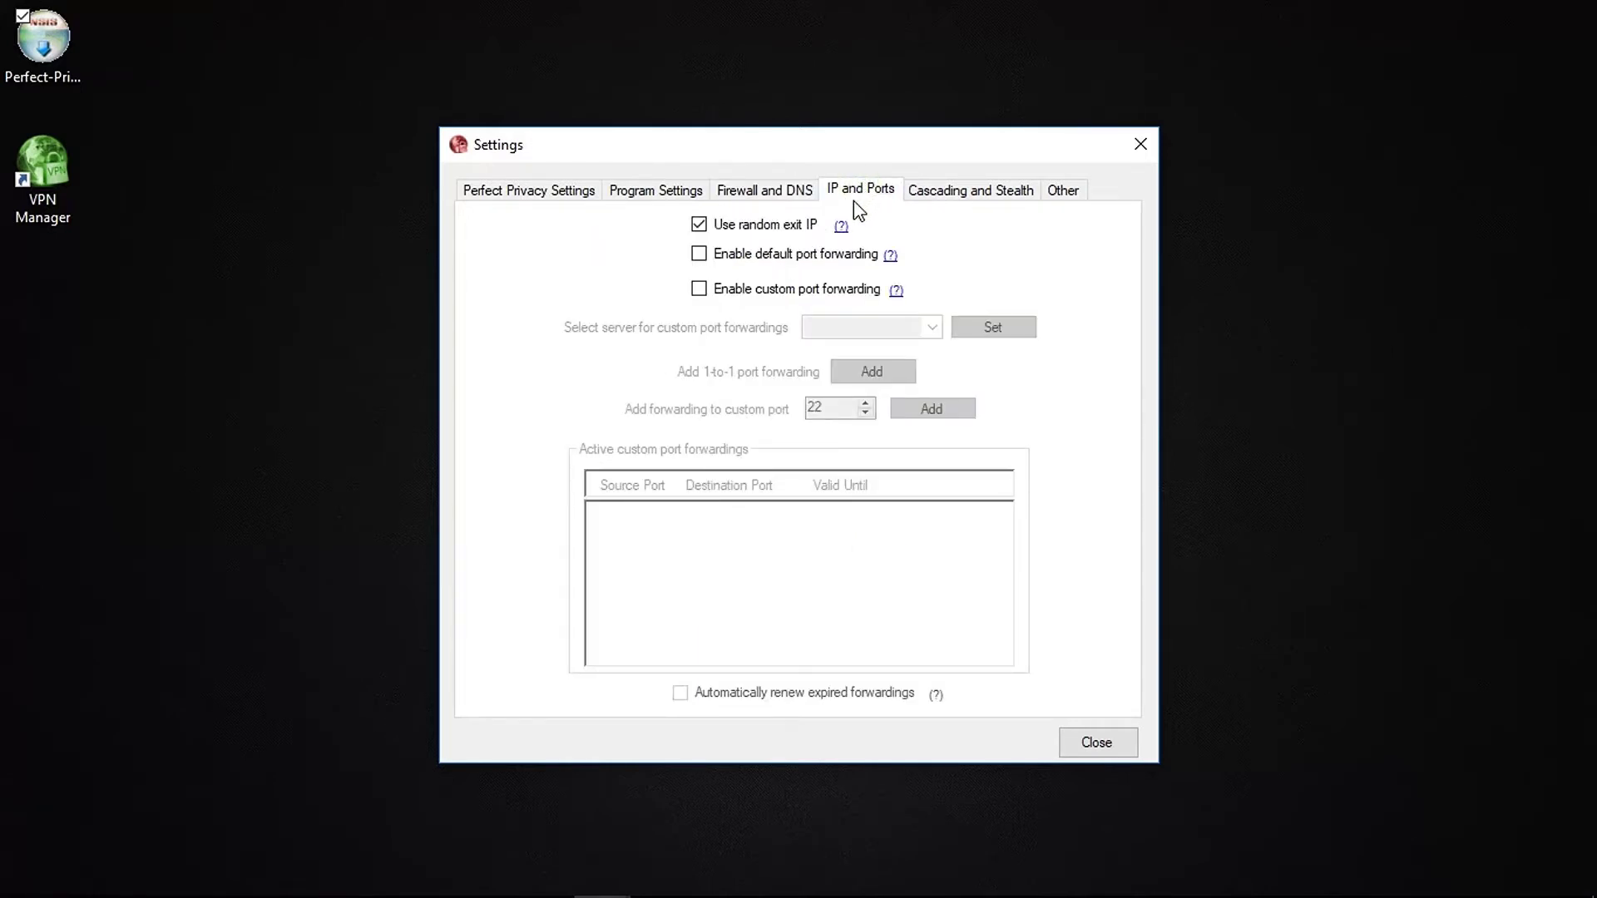
{"action": "mouse_move", "coordinate": [843, 236]}
{"action": "left_click", "coordinate": [842, 227]}
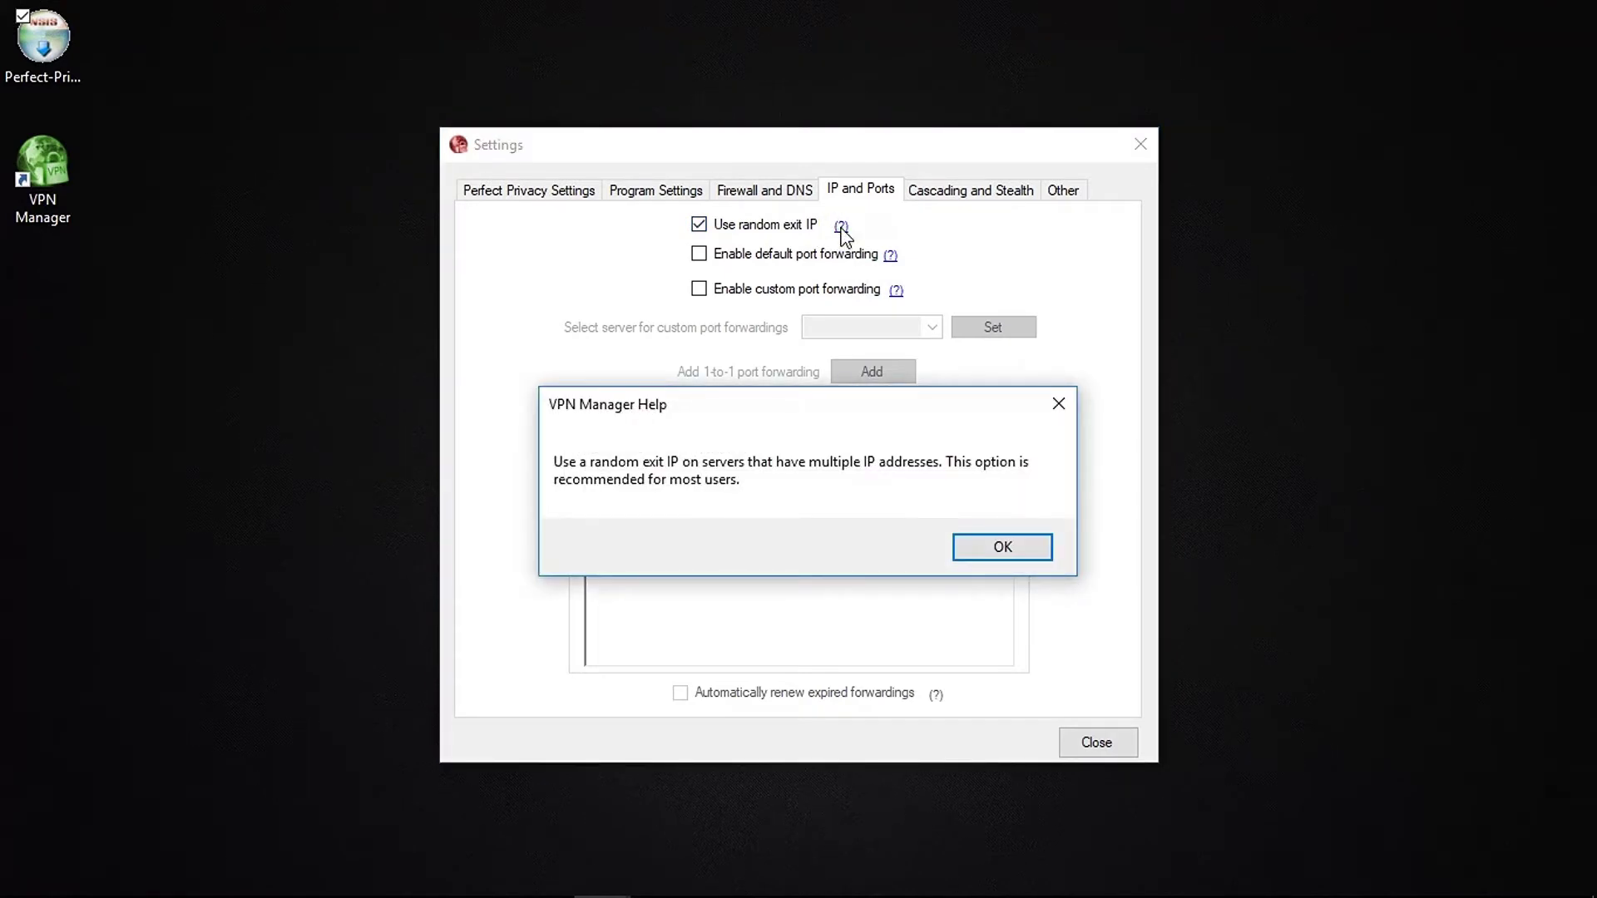
{"action": "left_click", "coordinate": [1003, 549]}
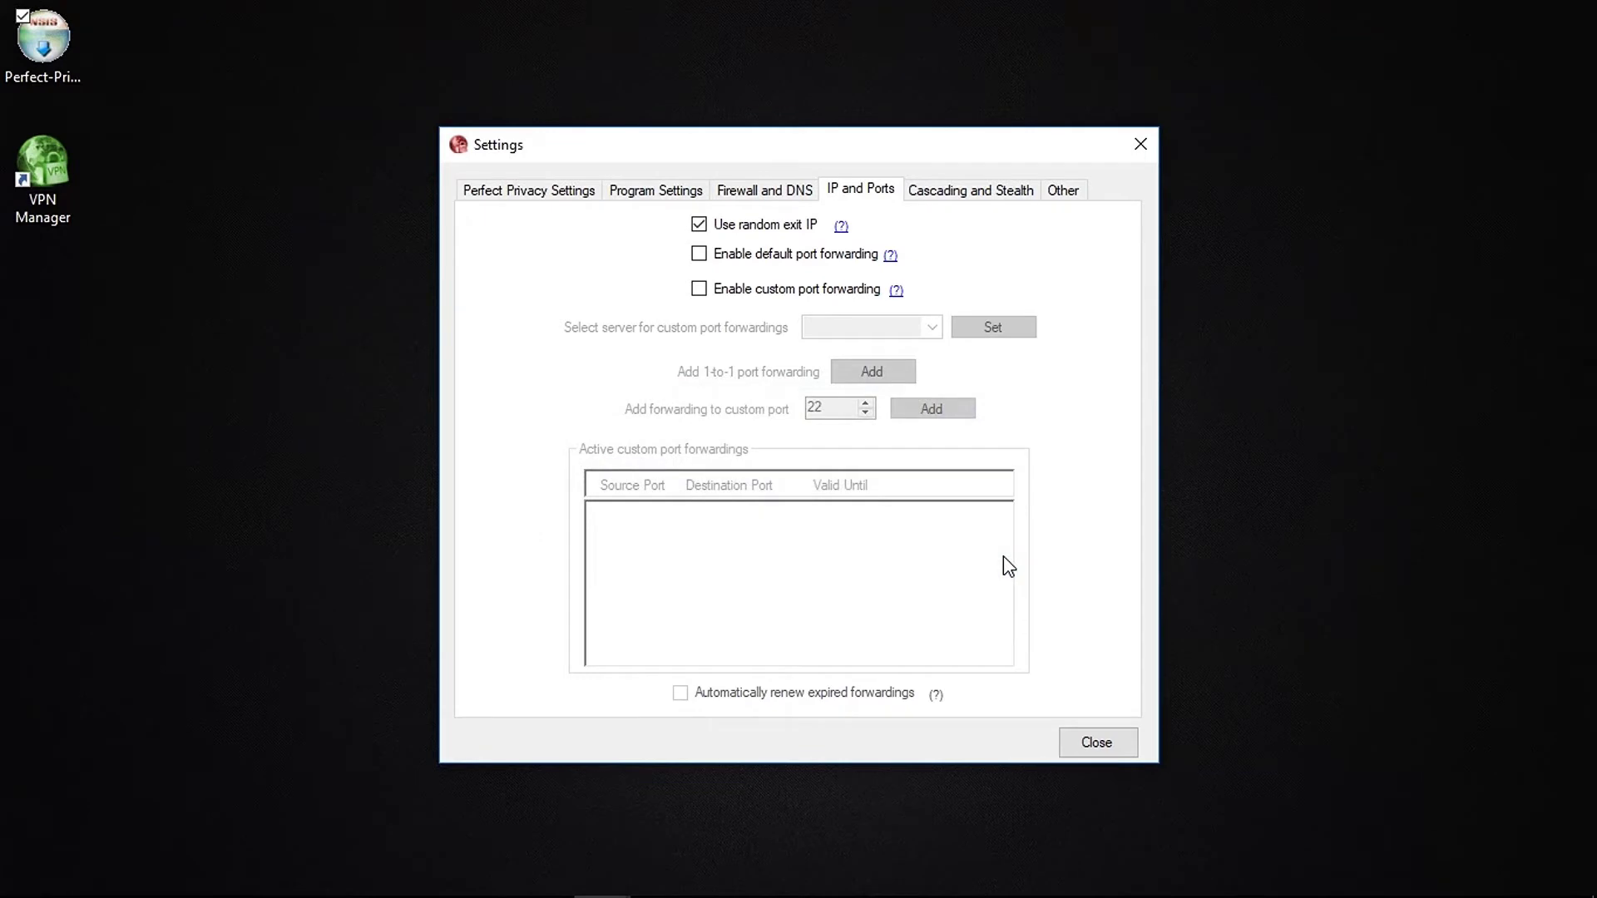
Read the help for the cascading and maximum hops options in the Cascading and Stealth settings.
{"action": "left_click", "coordinate": [700, 259]}
{"action": "left_click", "coordinate": [980, 197]}
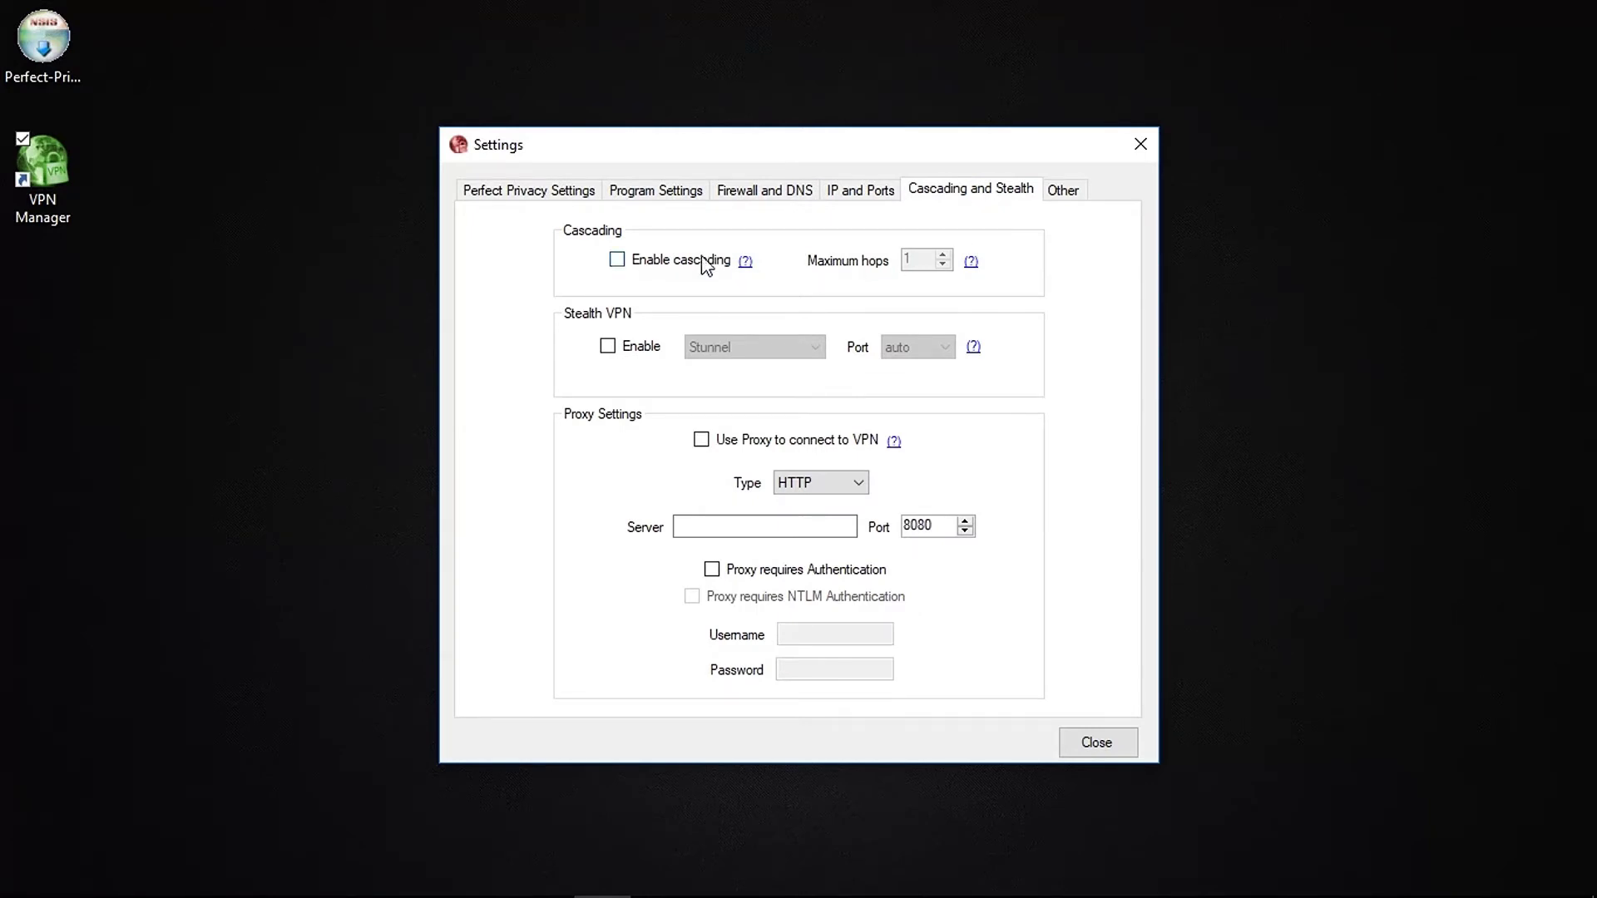
{"action": "left_click", "coordinate": [745, 263]}
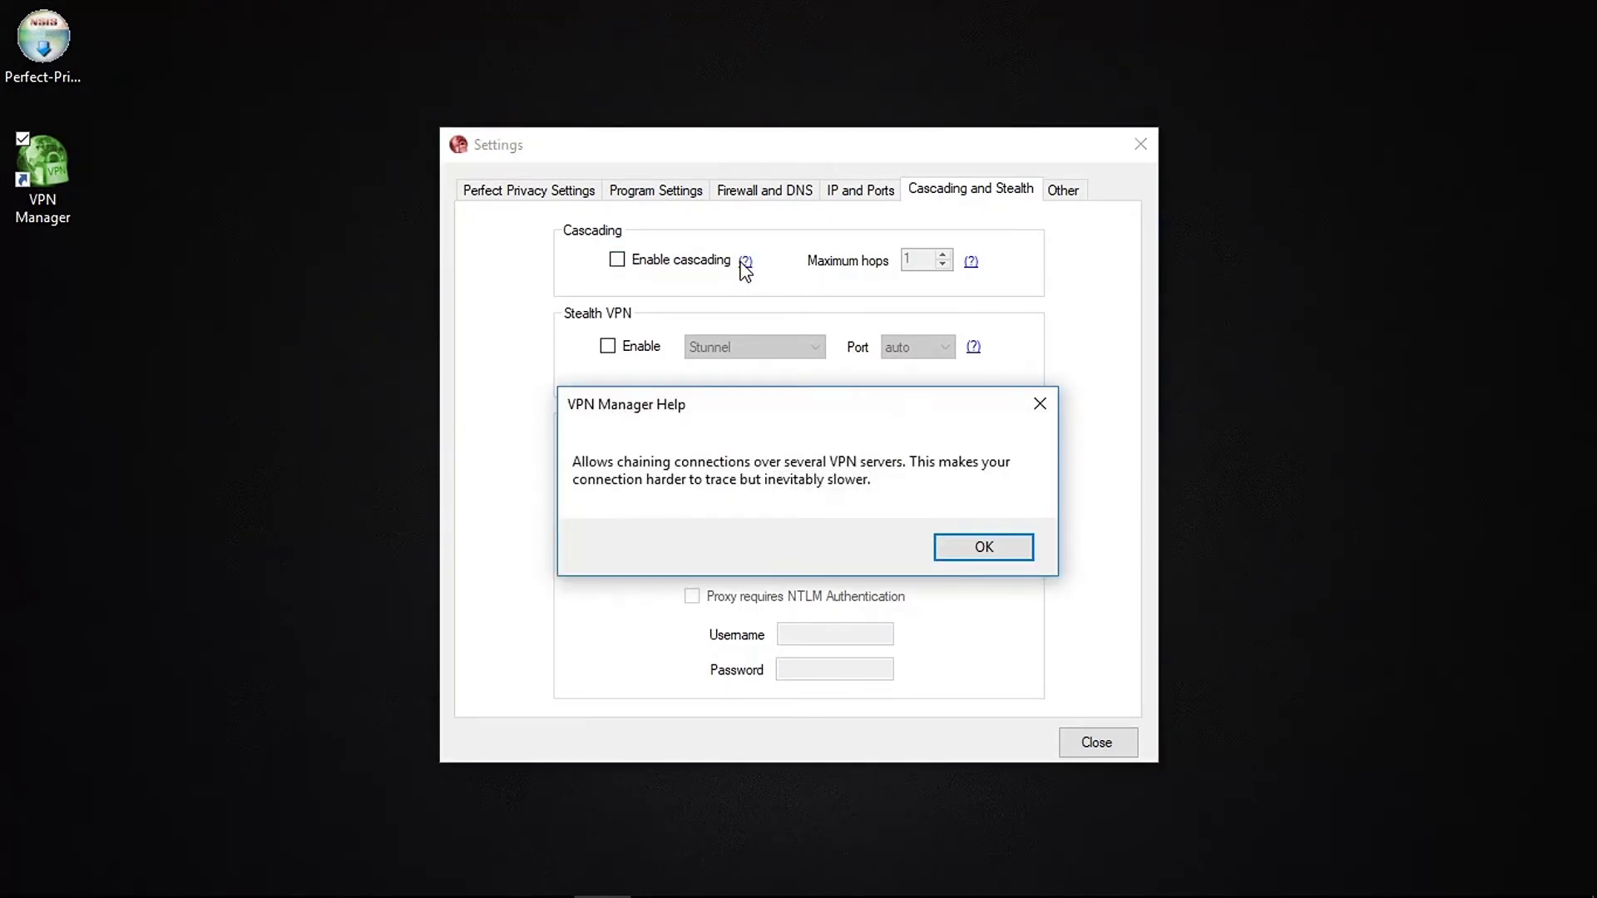
{"action": "left_click", "coordinate": [982, 547]}
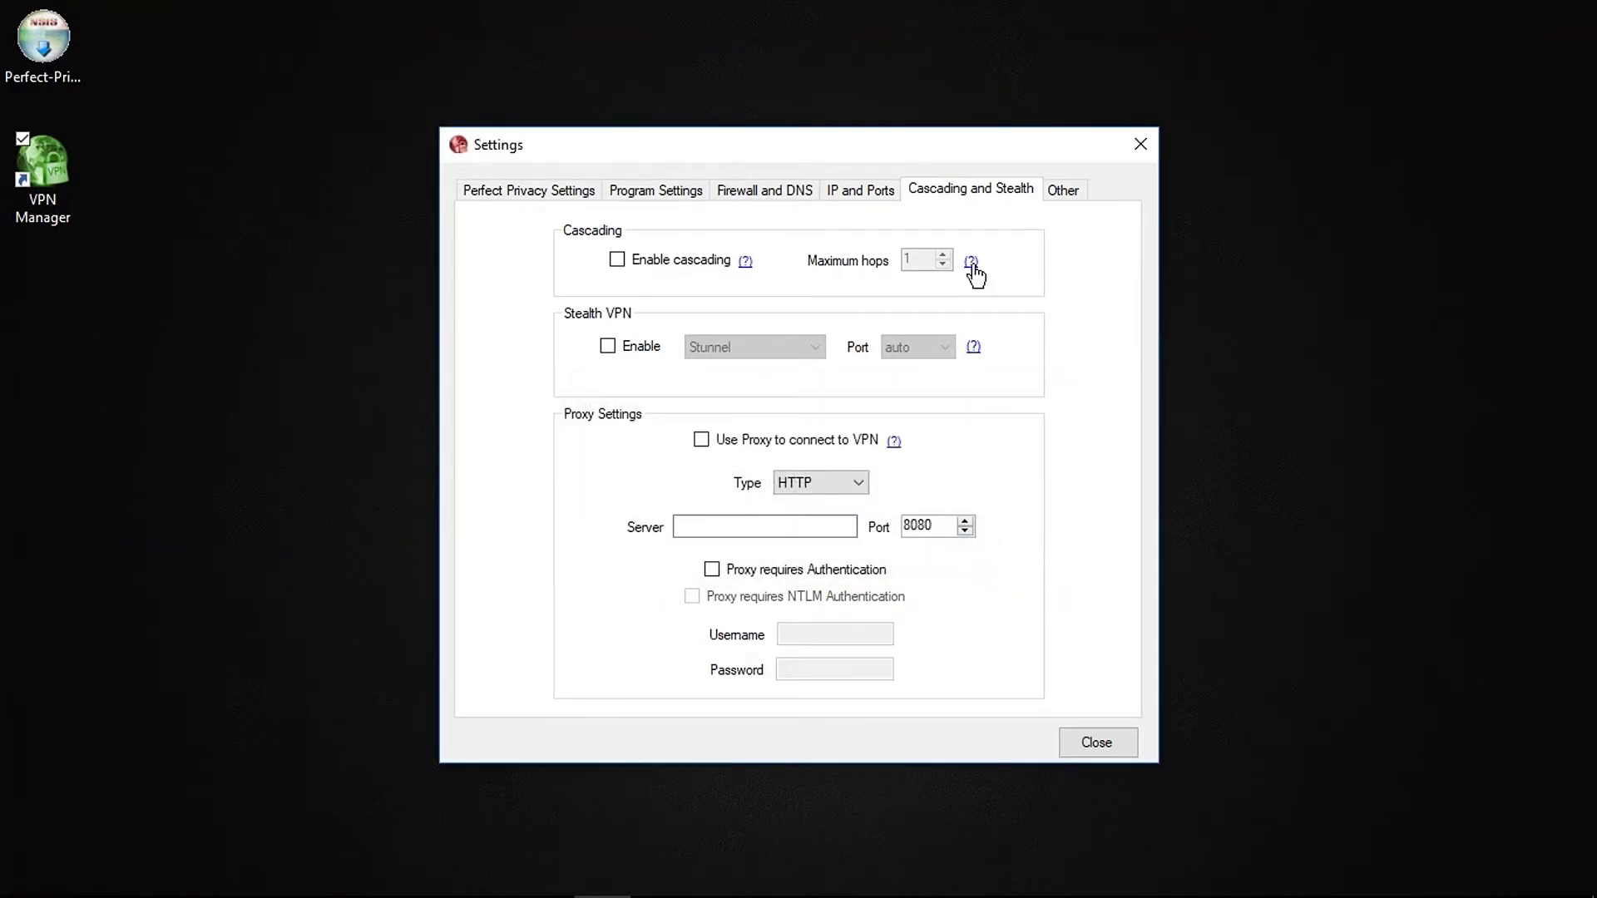
{"action": "left_click", "coordinate": [971, 261]}
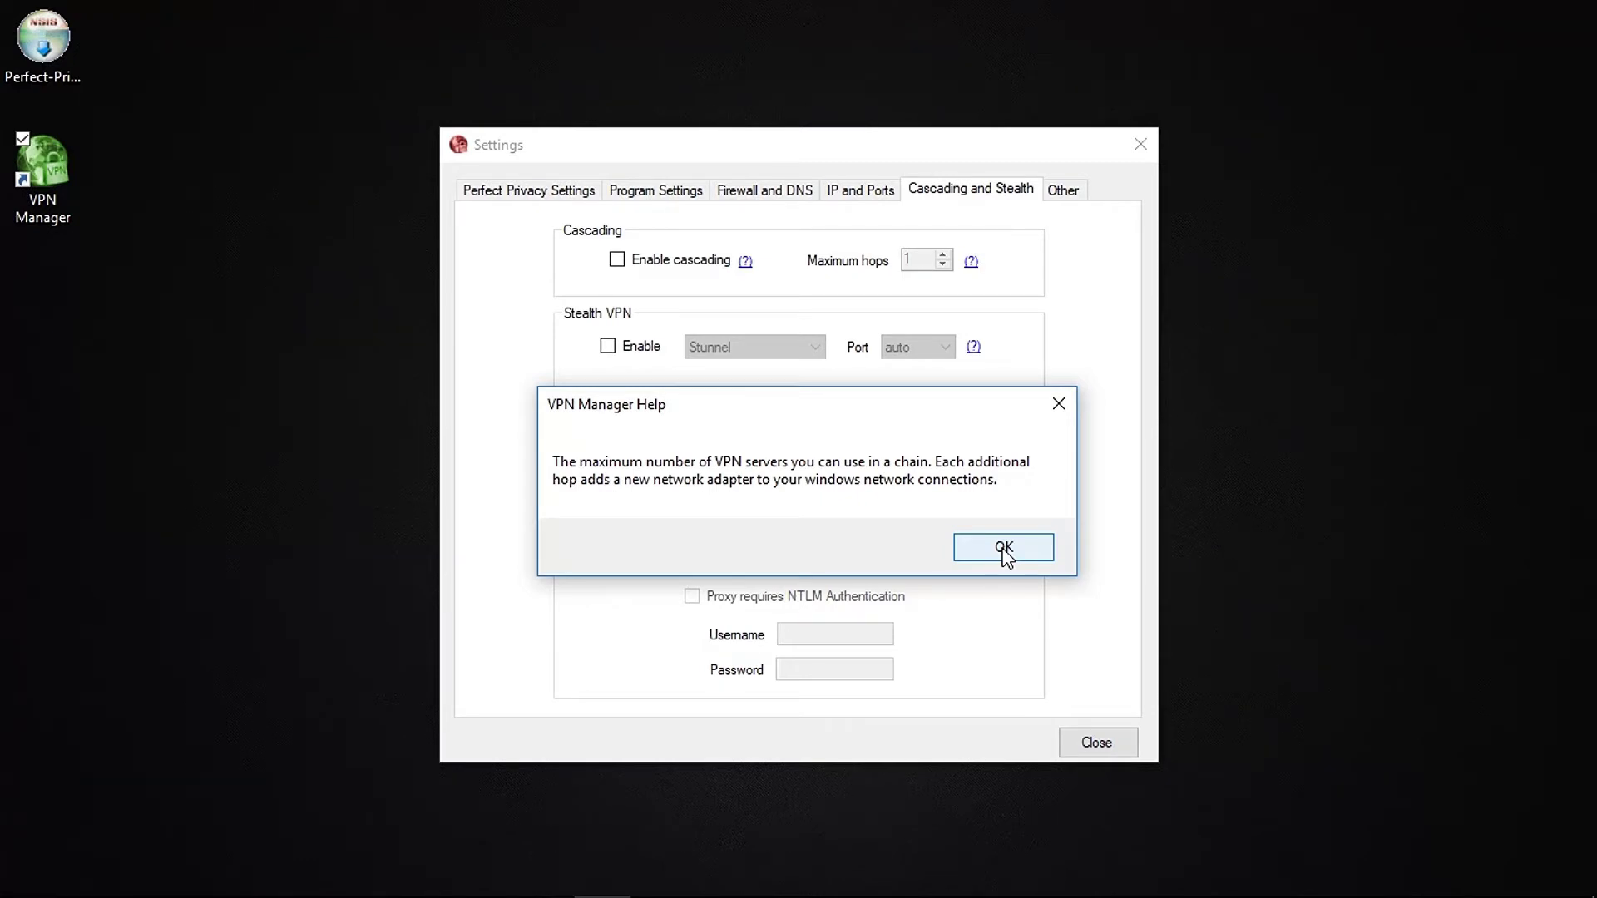
{"action": "left_click", "coordinate": [1004, 548]}
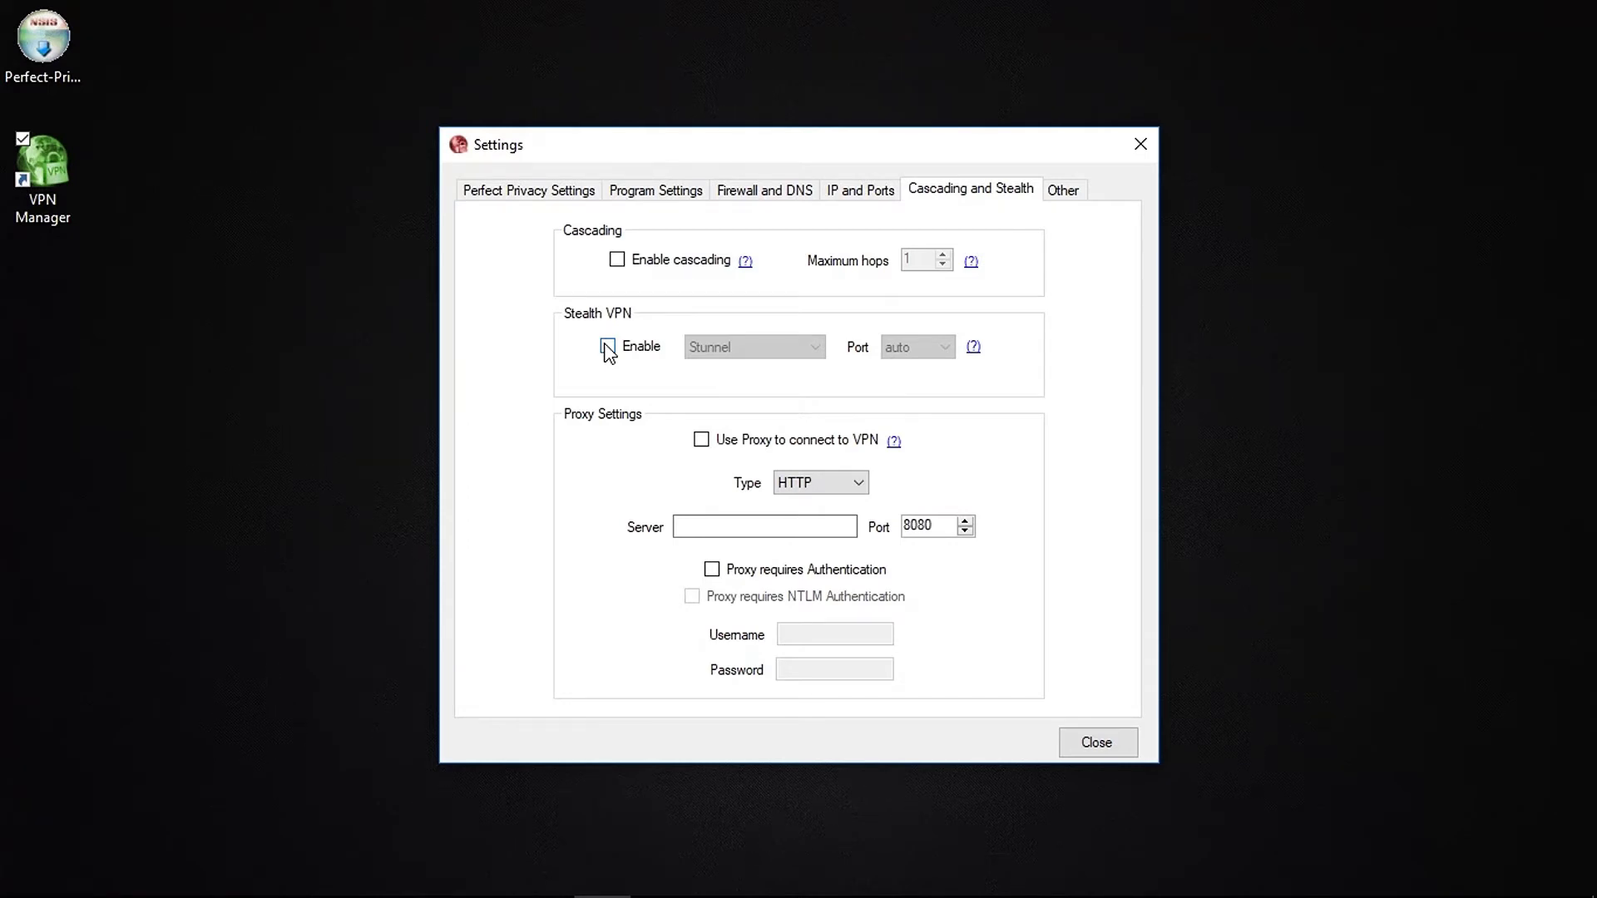
Read the Stealth VPN help, review the debug, update and reset settings, and close the settings.
{"action": "left_click", "coordinate": [973, 347]}
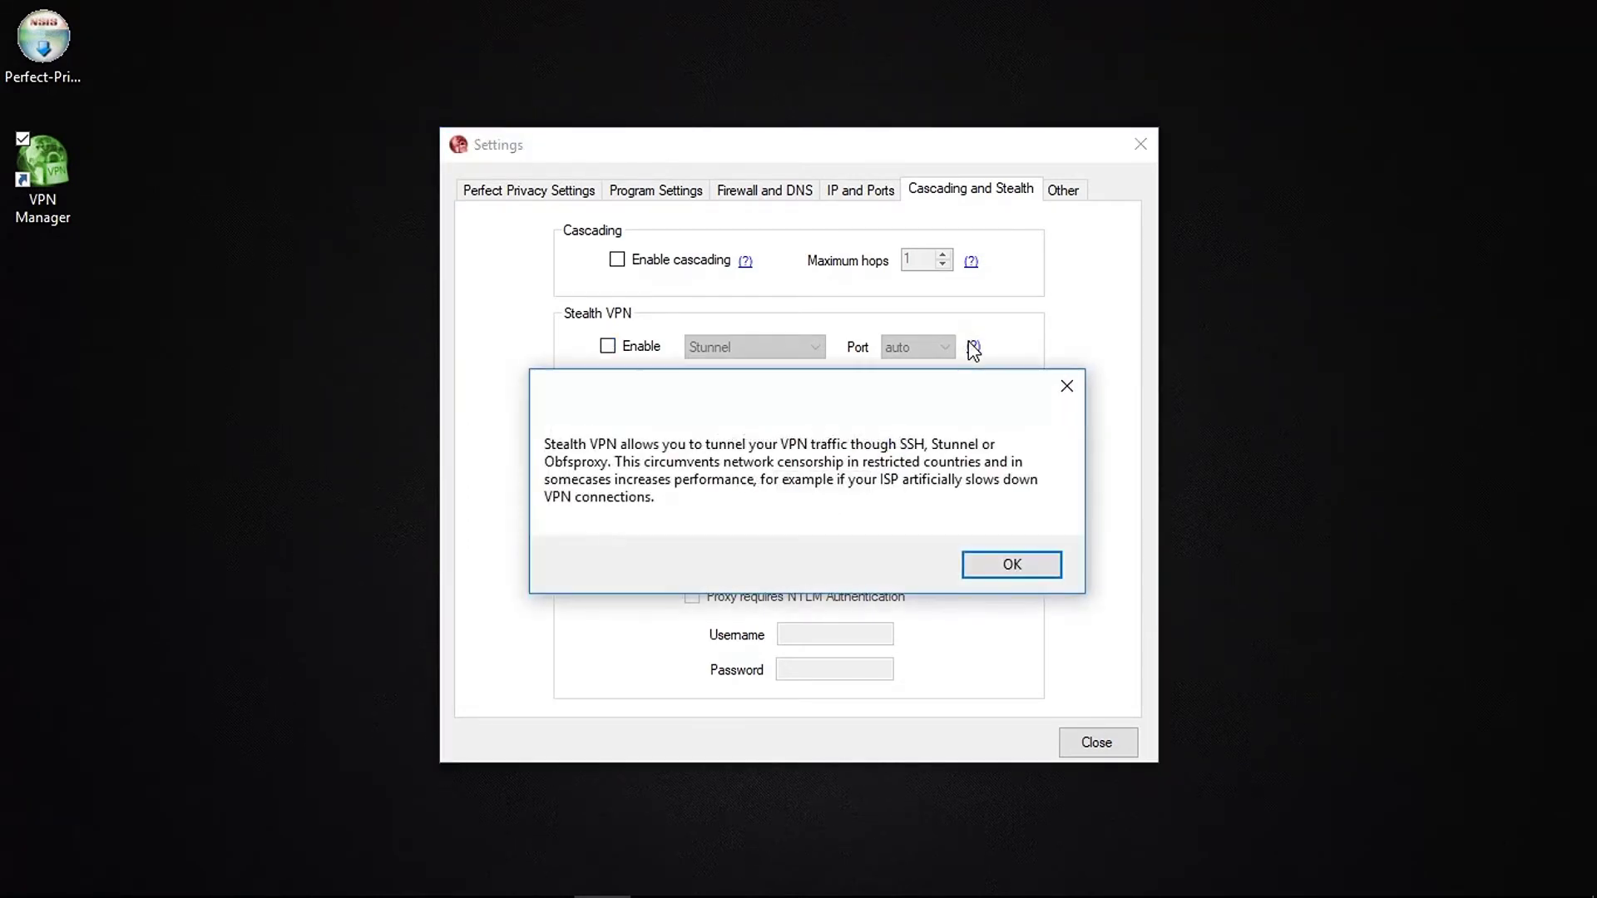
{"action": "left_click", "coordinate": [1011, 570]}
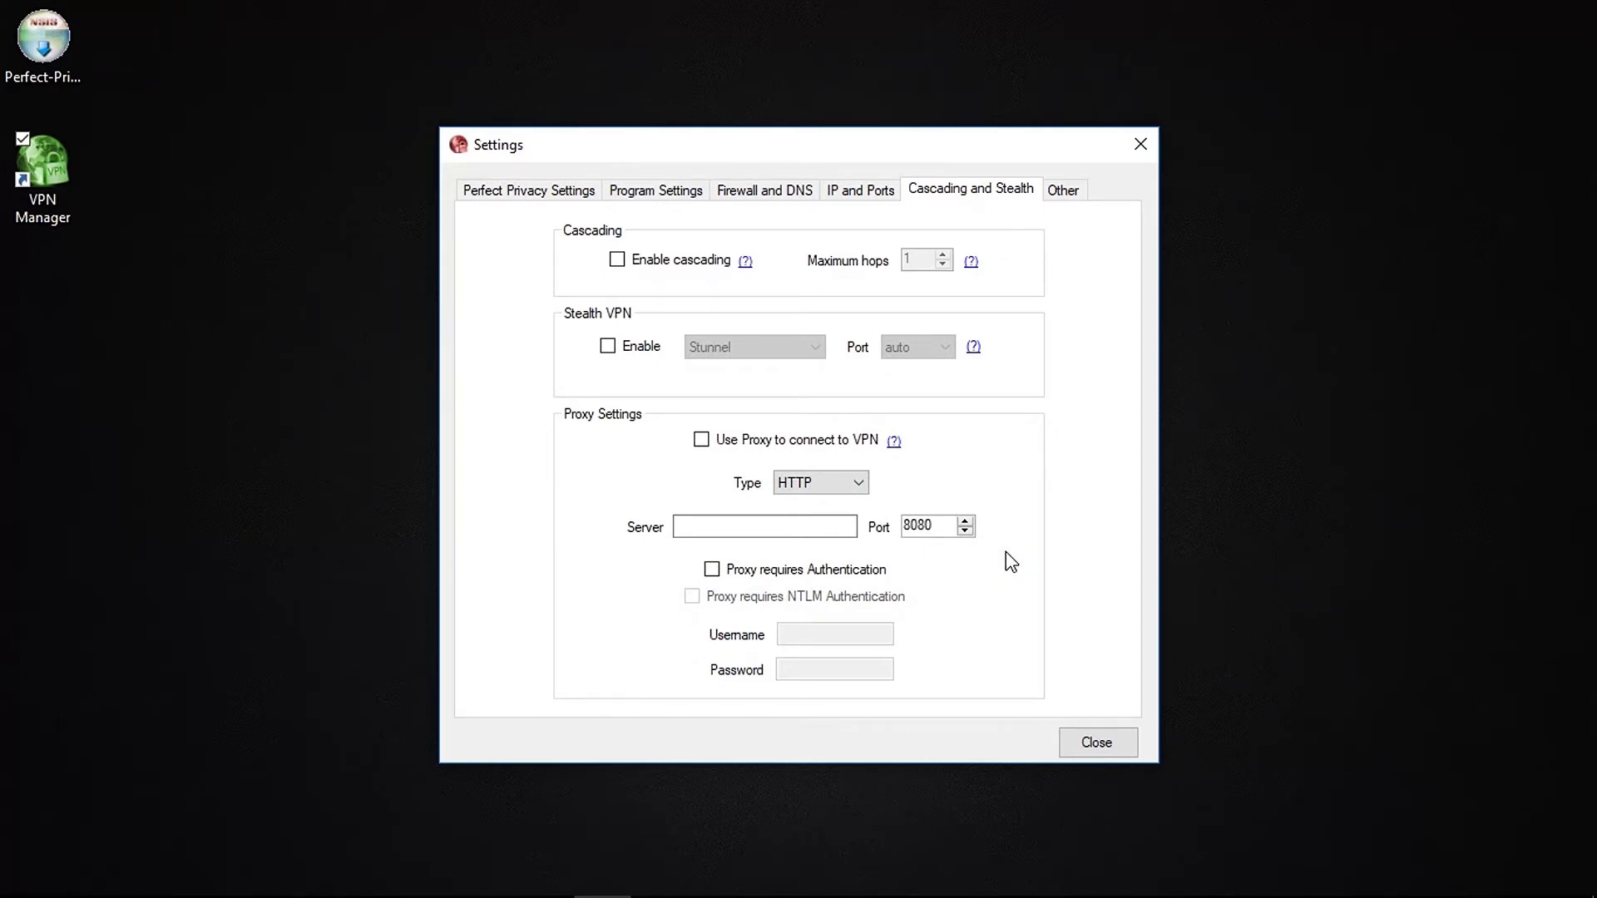
{"action": "left_click", "coordinate": [1062, 192]}
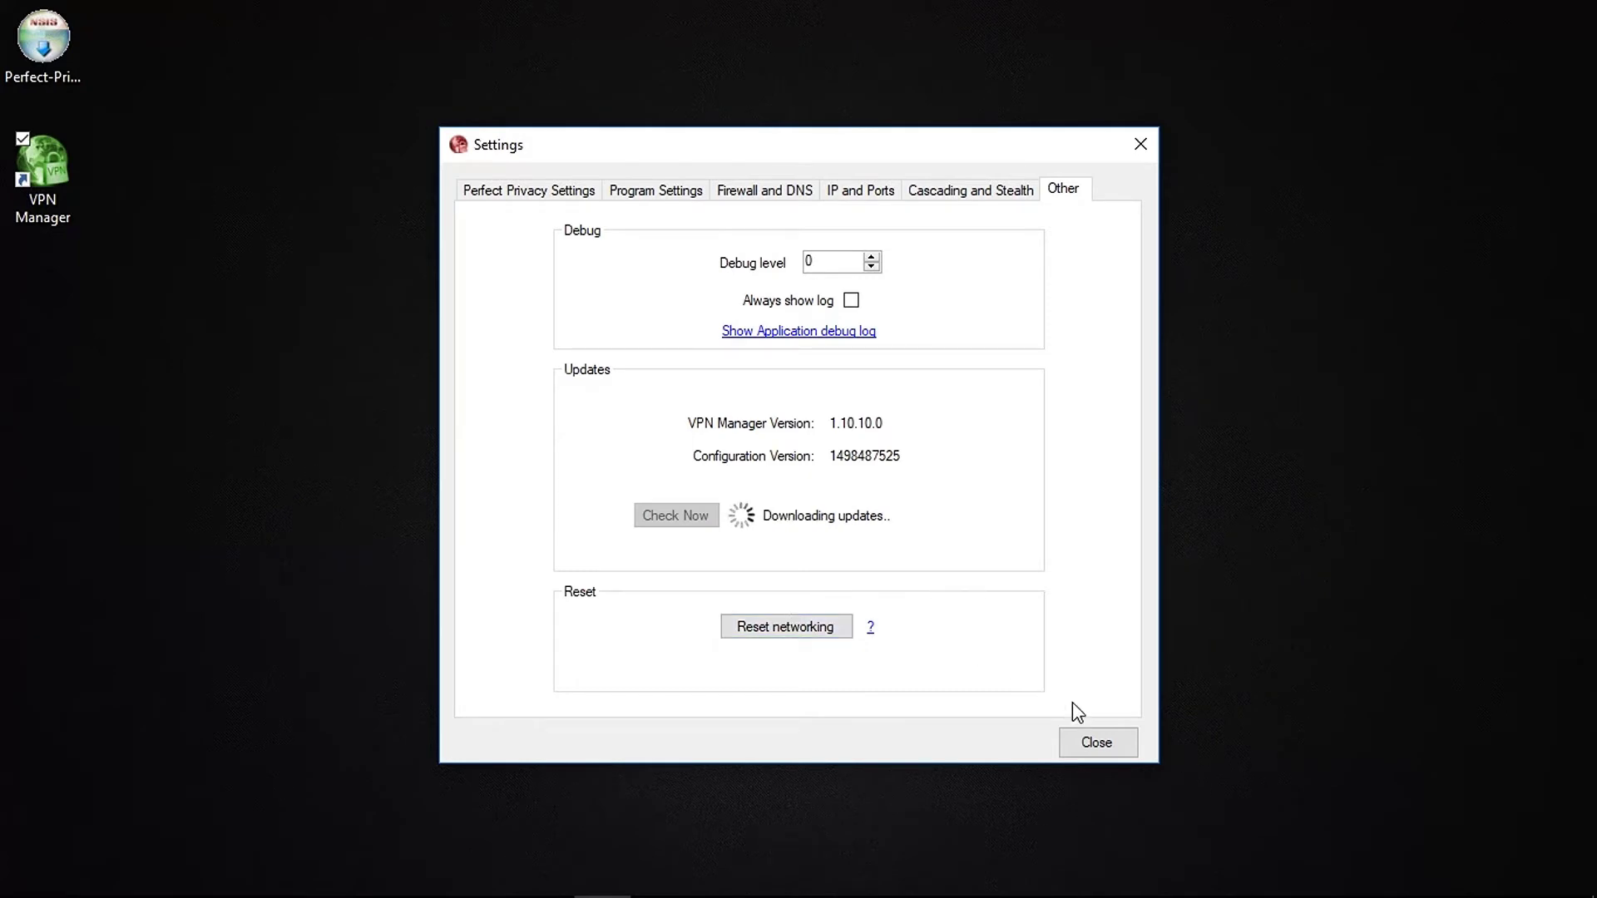
{"action": "left_click", "coordinate": [1099, 744]}
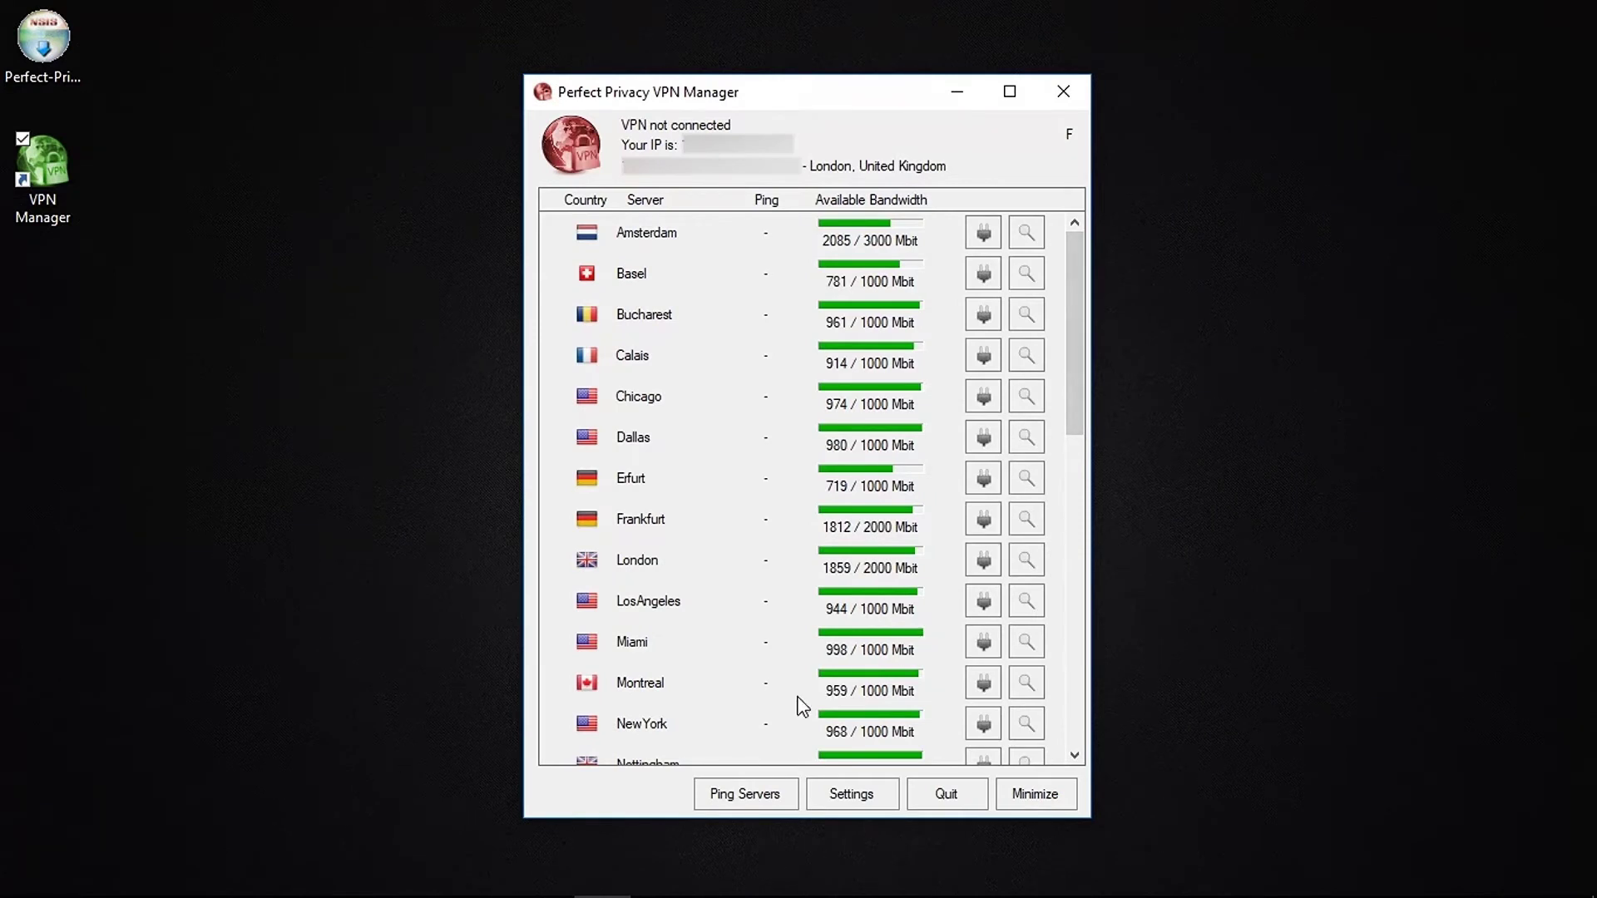
Ping the servers and connect to the Paris server.
{"action": "left_click", "coordinate": [737, 800]}
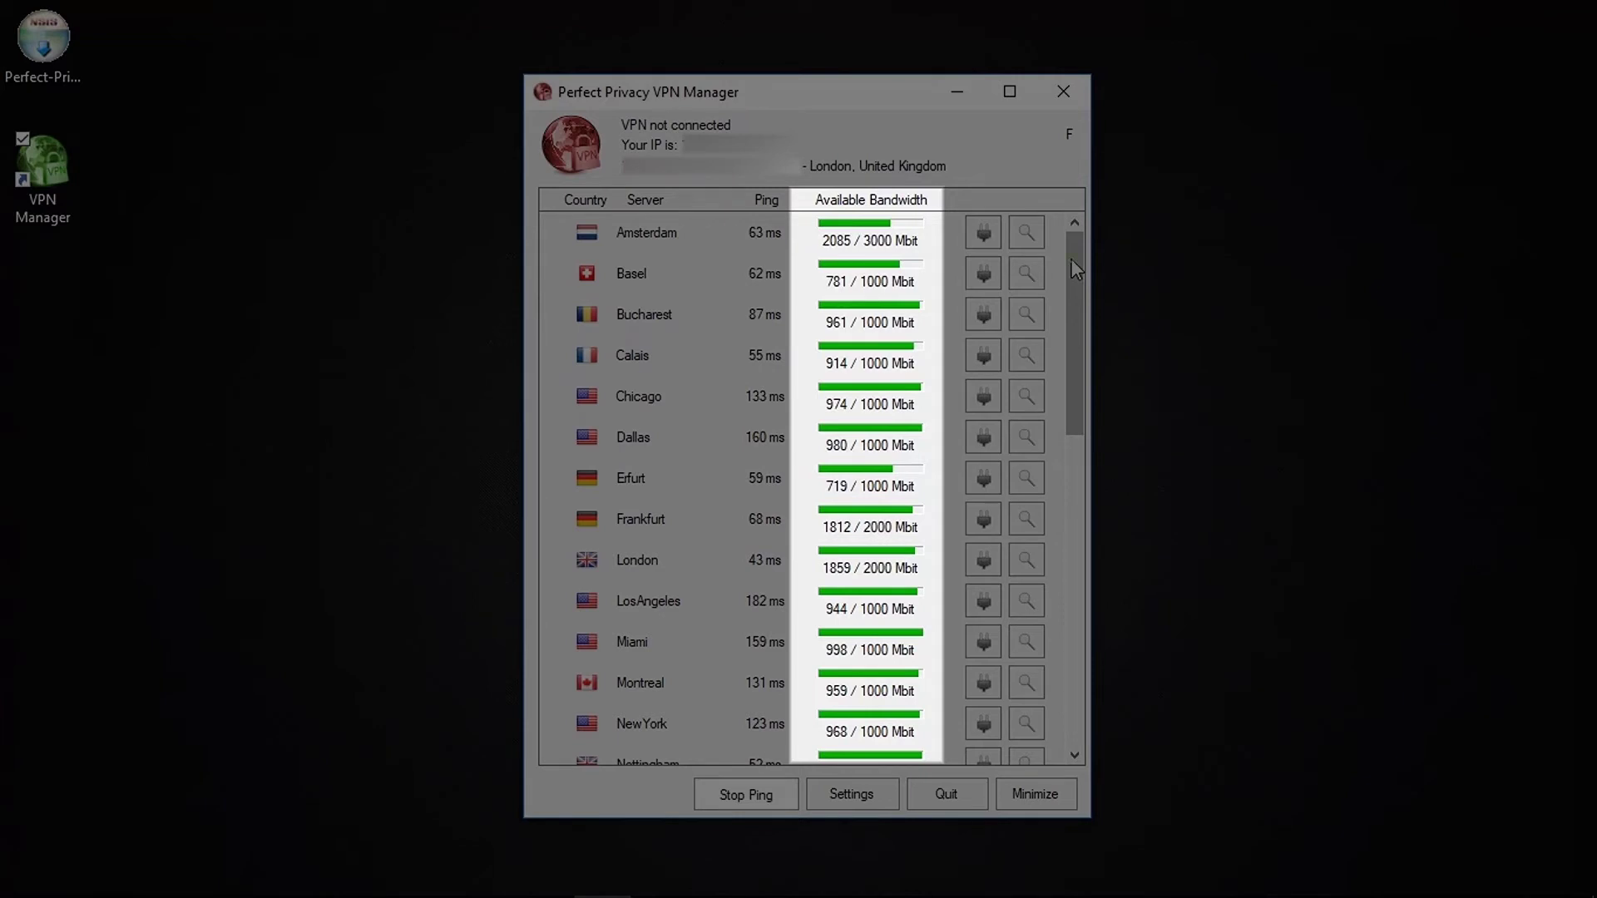
{"action": "scroll", "coordinate": [1072, 262], "scroll_direction": "down", "scroll_amount": 2}
{"action": "left_click_drag", "start_coordinate": [1072, 264], "coordinate": [1046, 418]}
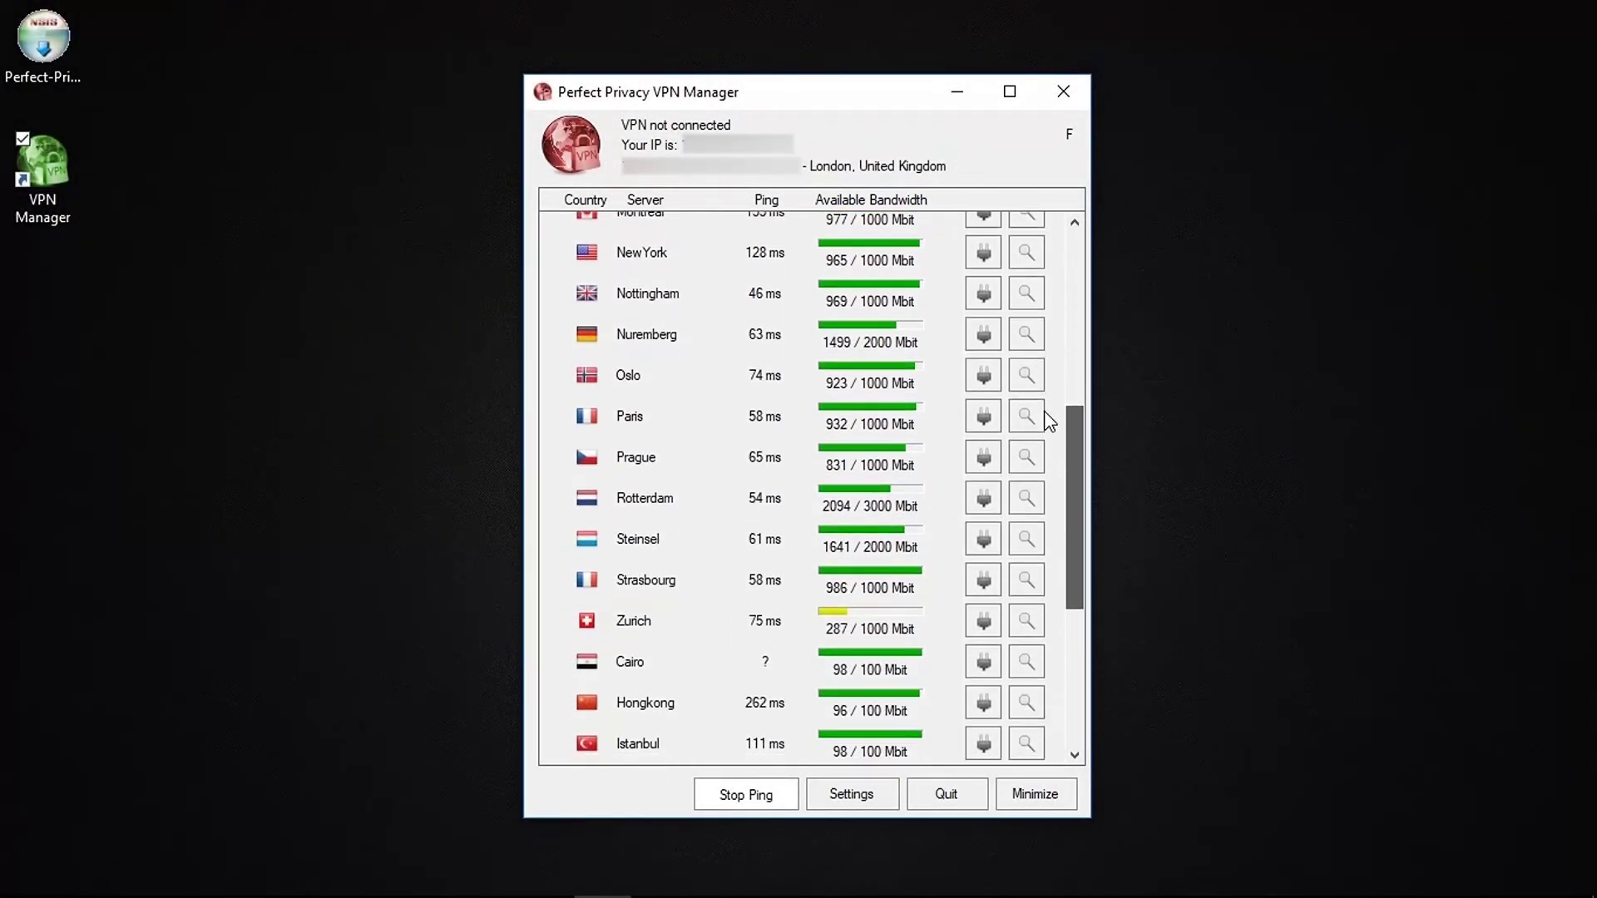
{"action": "left_click", "coordinate": [983, 417]}
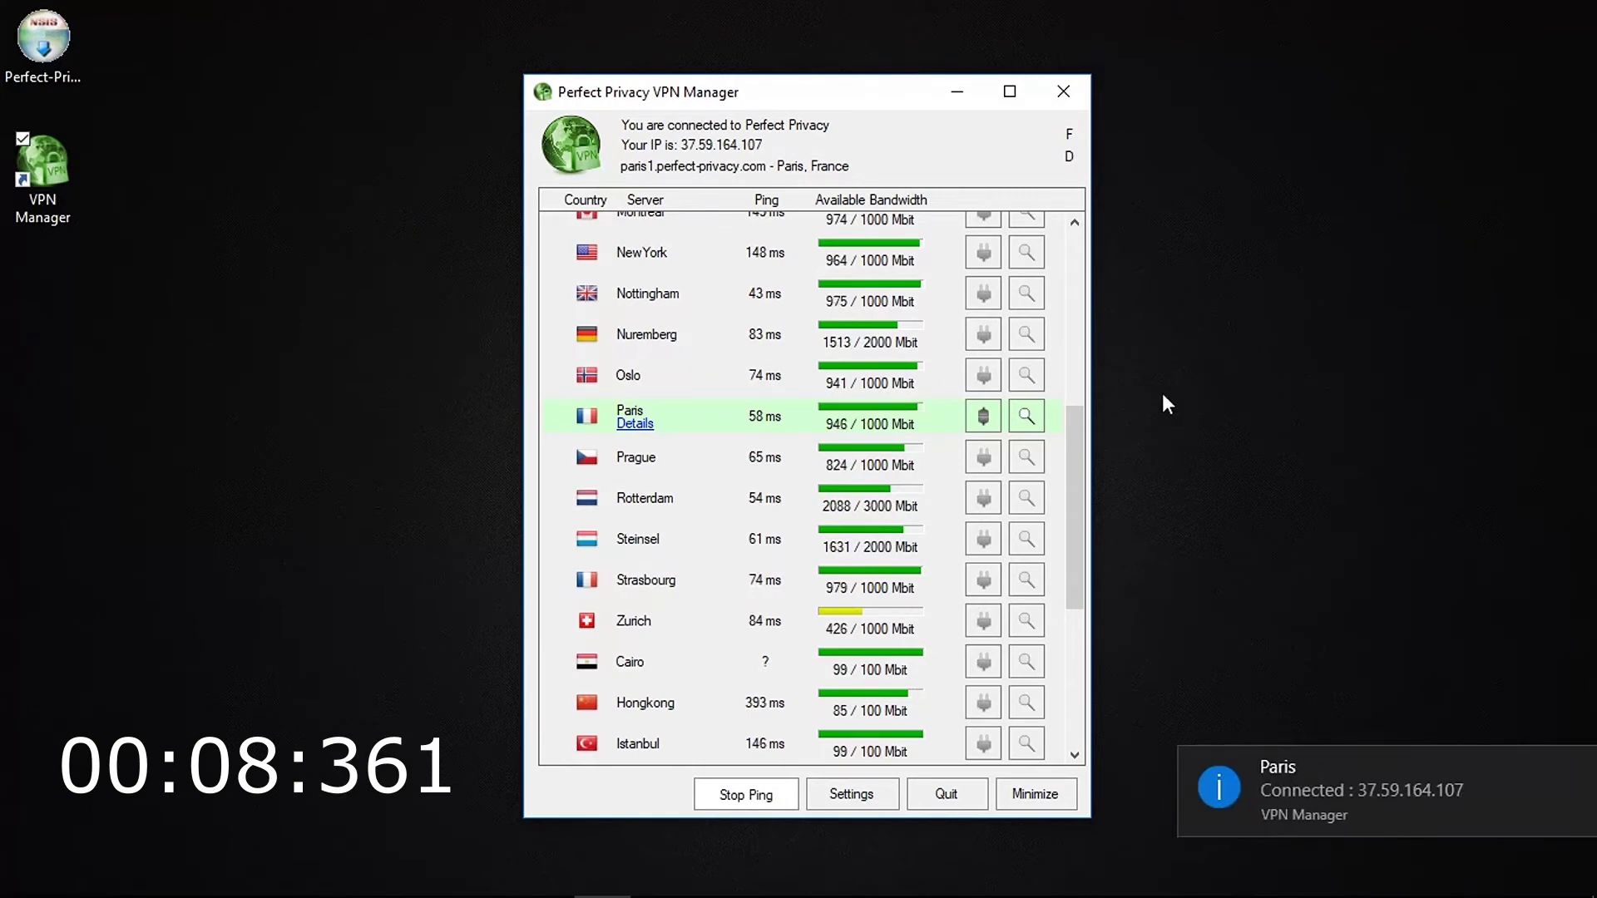
Examine the connection details of the Paris server.
{"action": "left_click", "coordinate": [636, 424]}
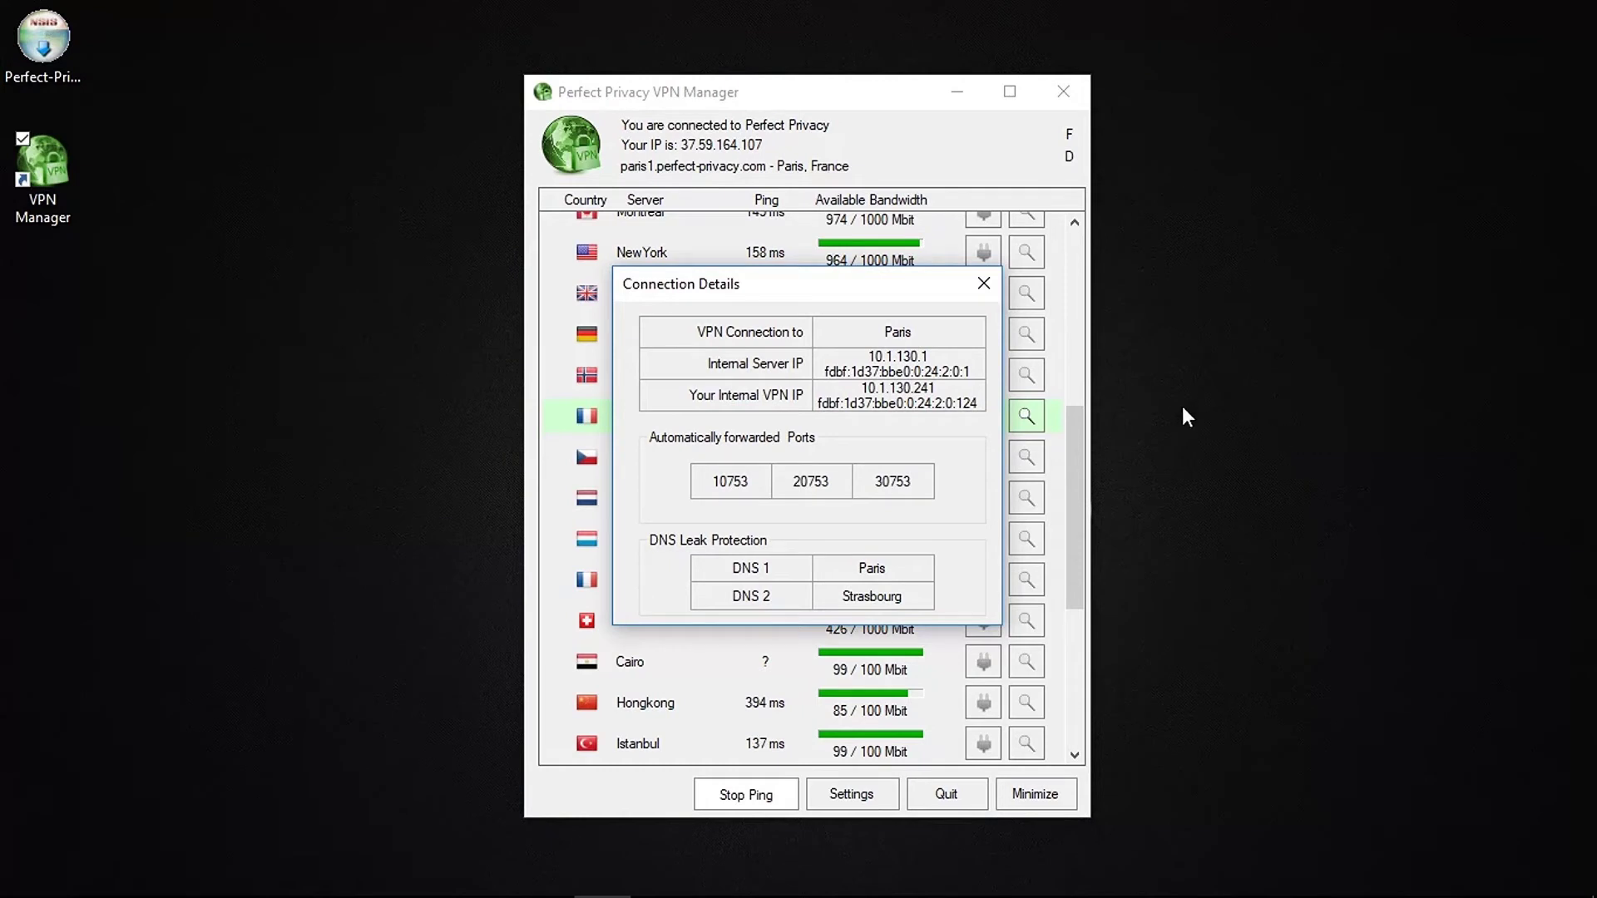
{"action": "left_click", "coordinate": [983, 284]}
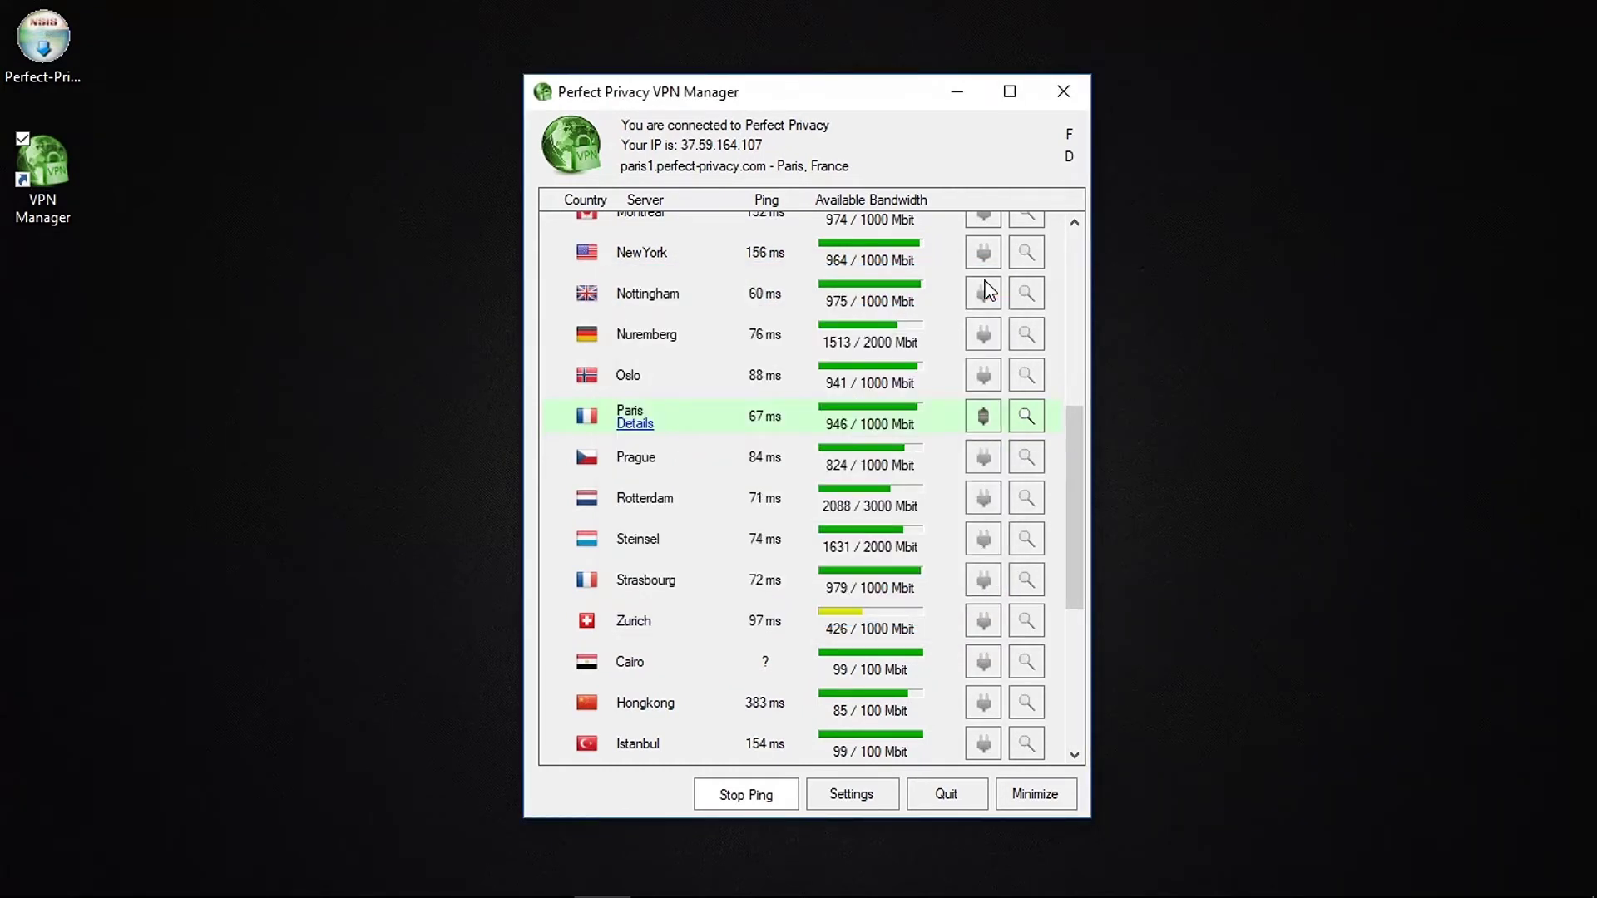
{"action": "scroll", "coordinate": [1055, 480], "scroll_direction": "up", "scroll_amount": 1}
{"action": "left_click", "coordinate": [983, 501]}
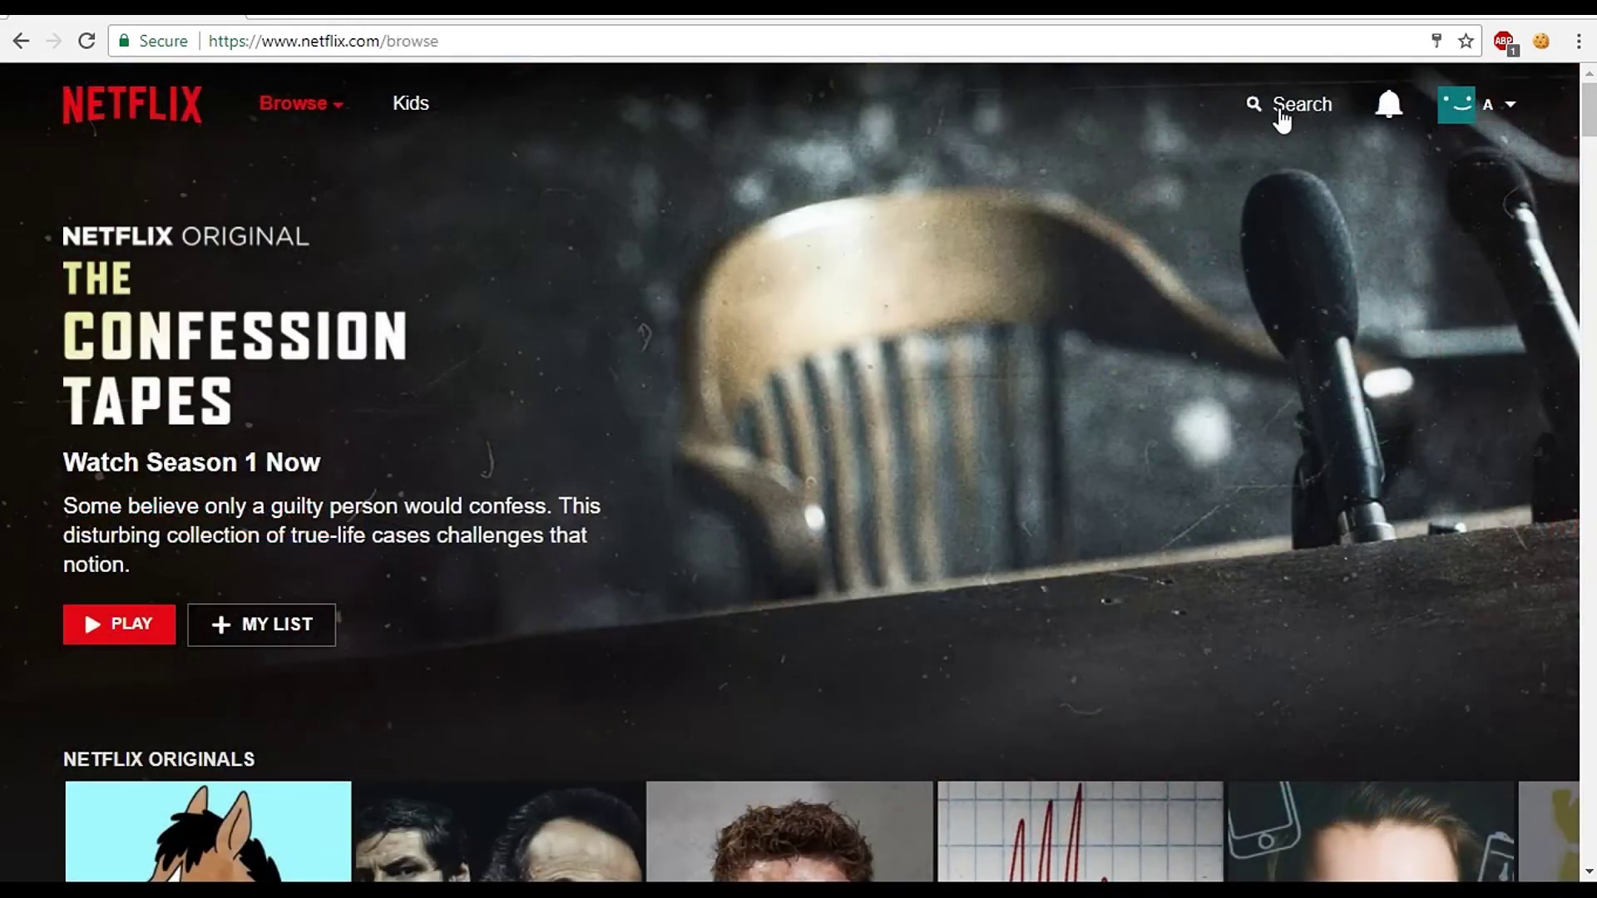
Search Netflix in the browser for "An Idiot Abroad" and look through the related titles.
{"action": "left_click", "coordinate": [1281, 106]}
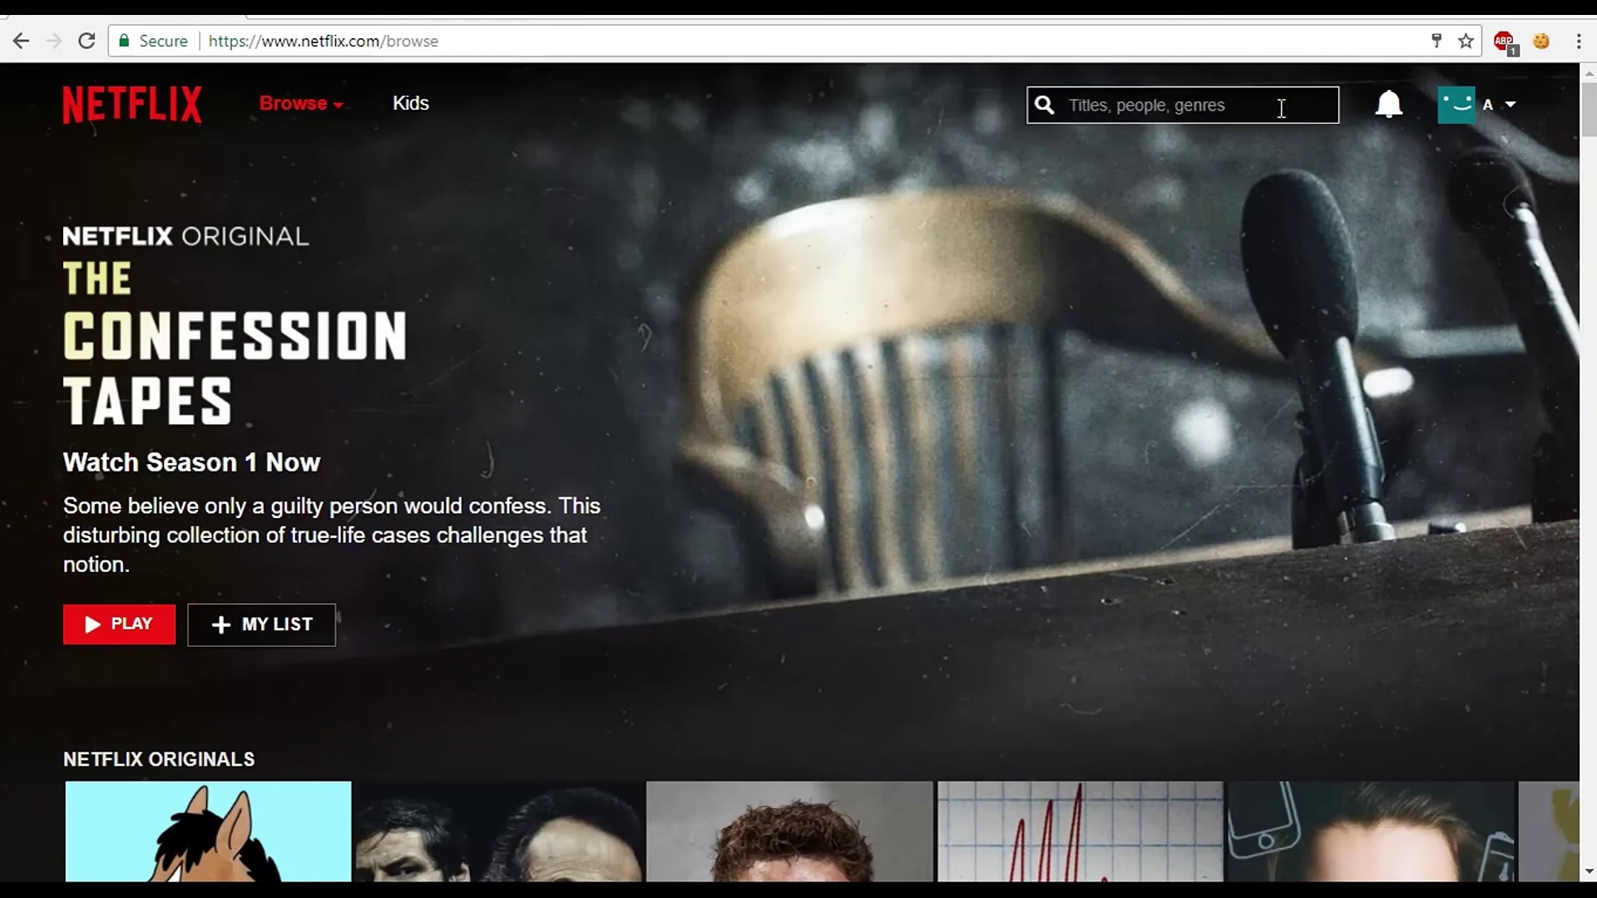
{"action": "type", "text": "An I"}
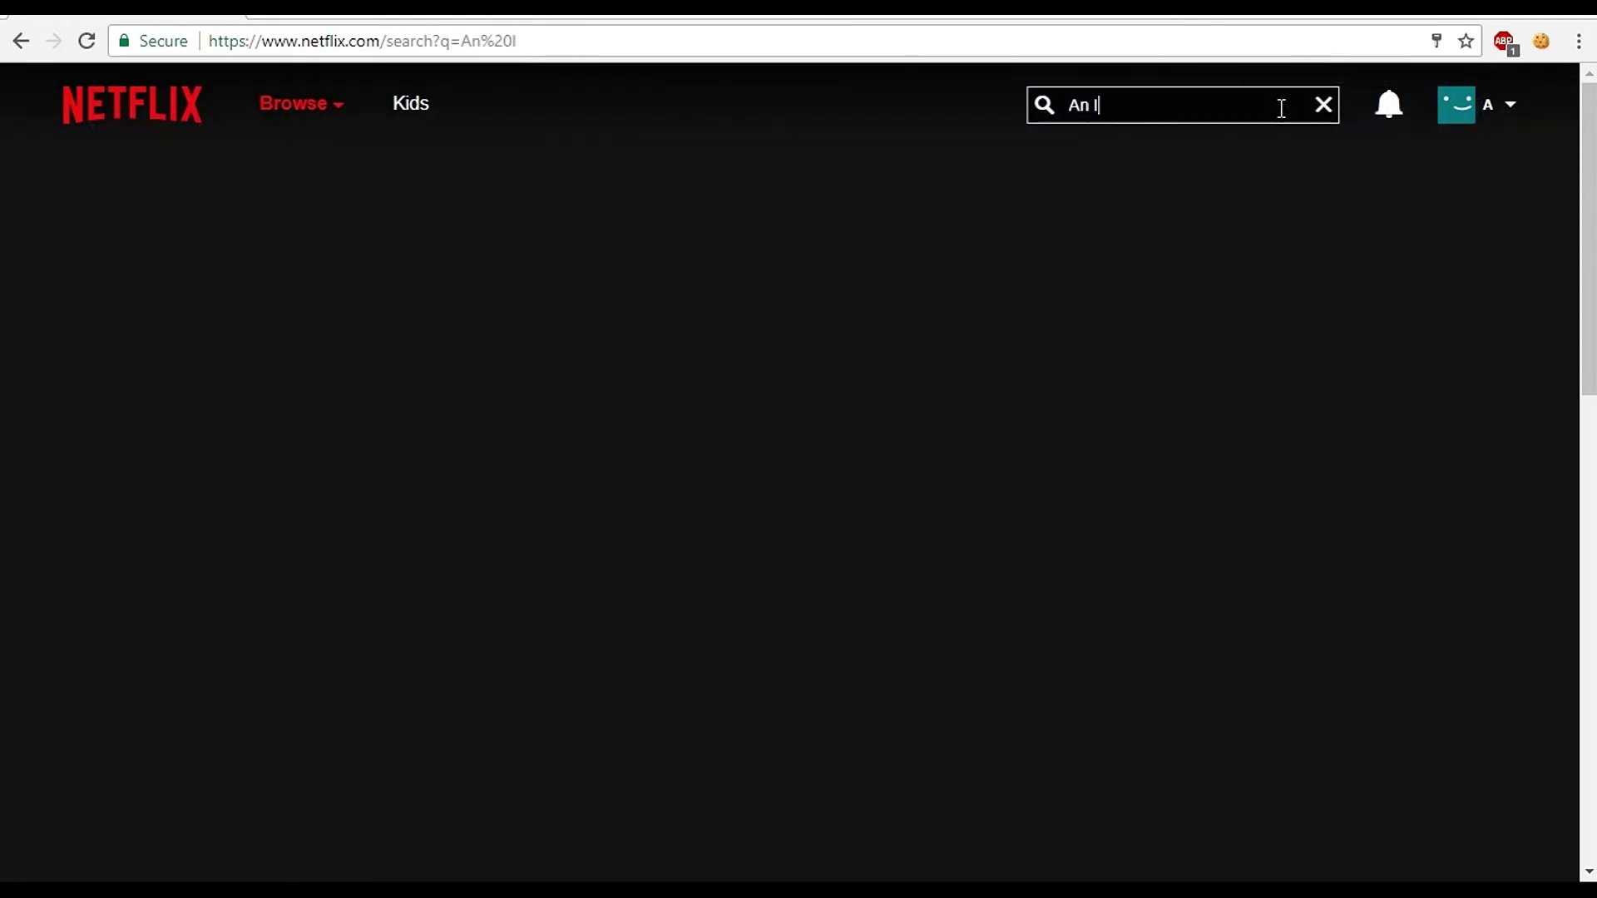
{"action": "type", "text": "diot Ab"}
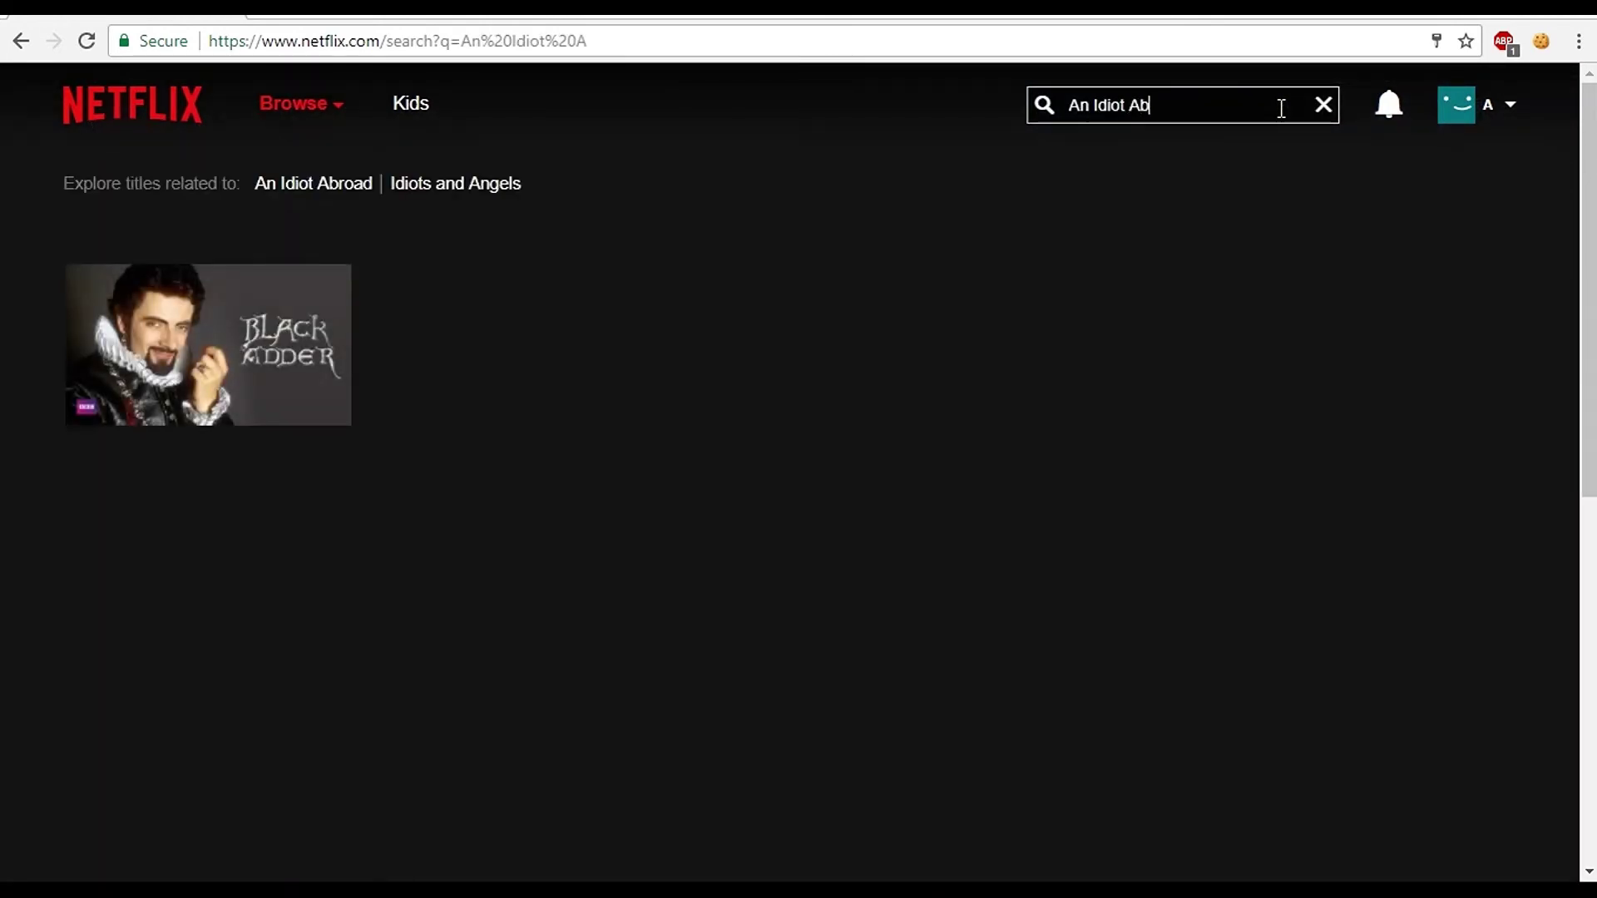
{"action": "type", "text": "road"}
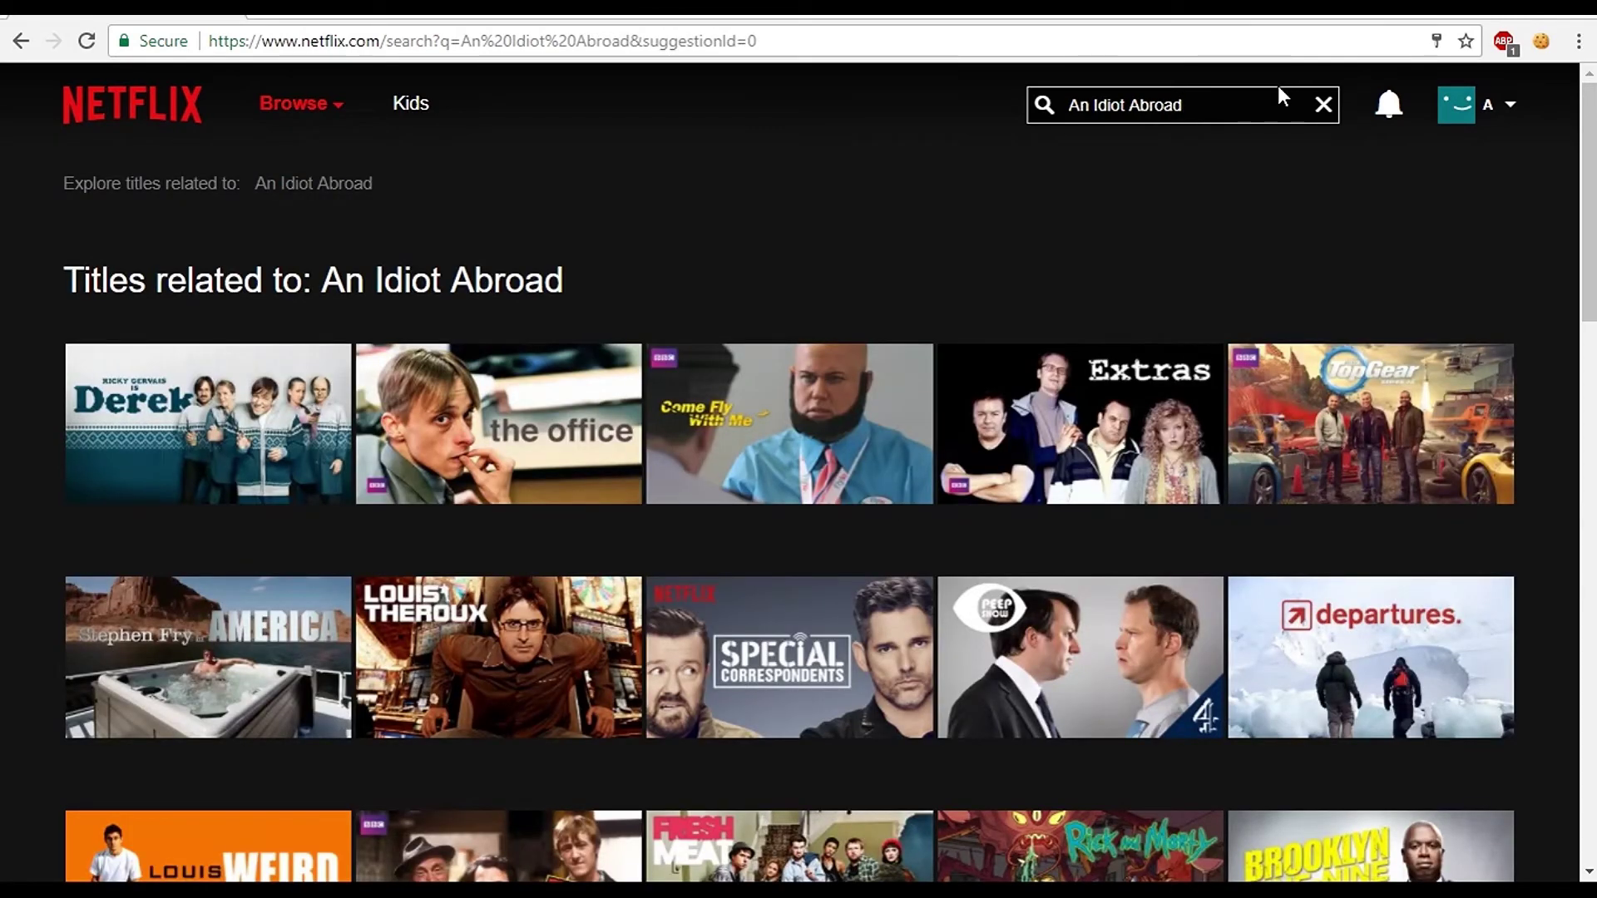
{"action": "scroll", "coordinate": [1259, 194], "scroll_direction": "down", "scroll_amount": 6}
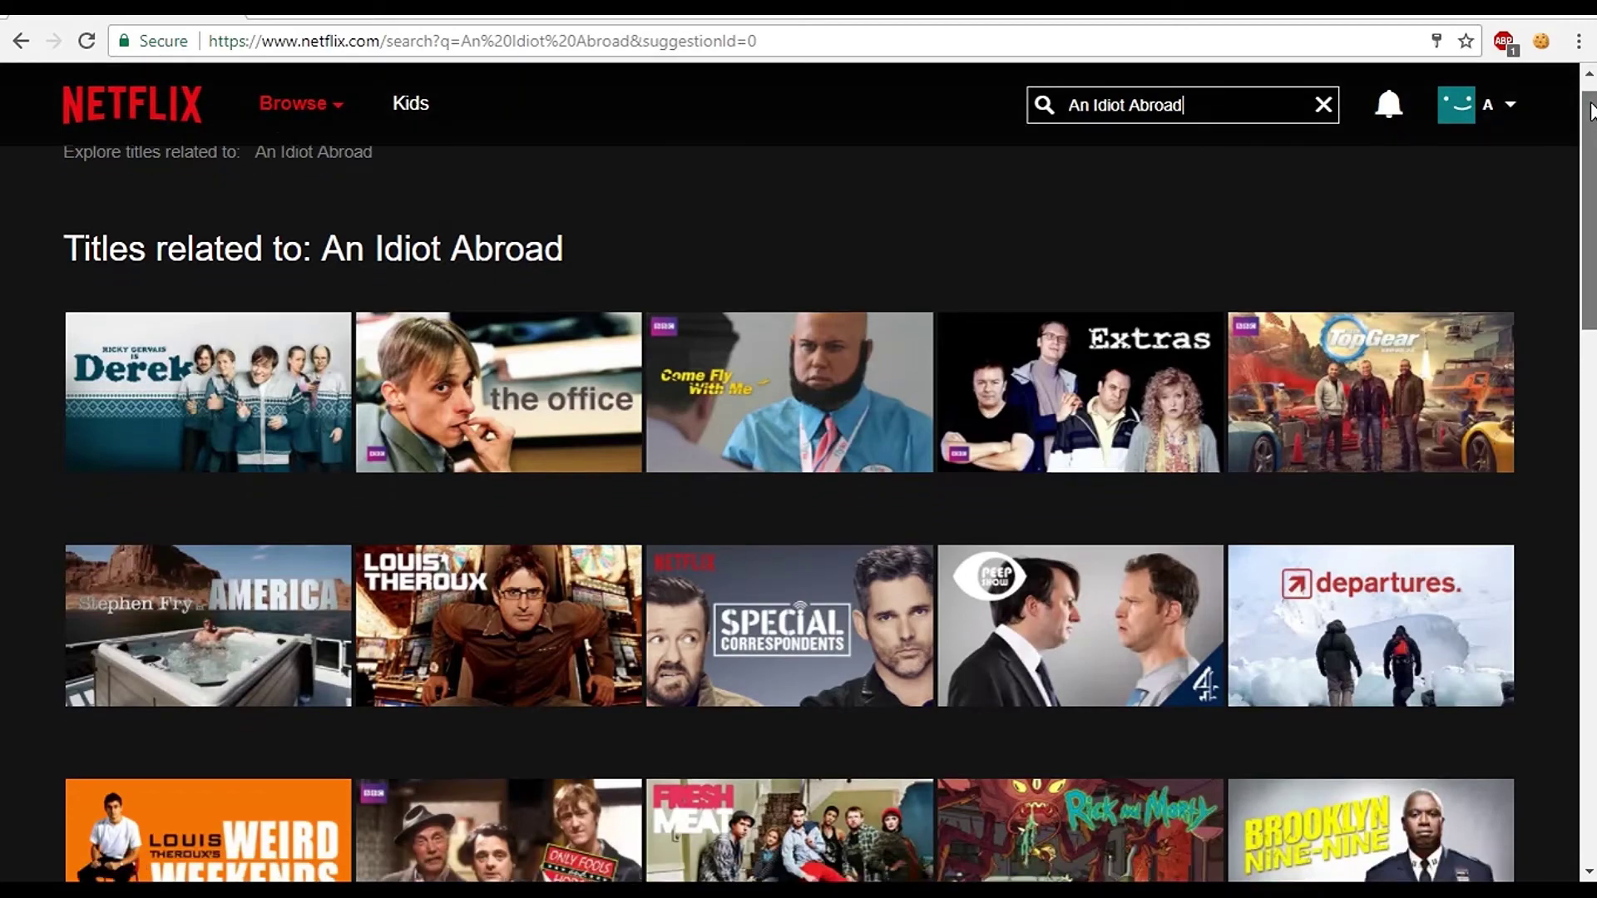
{"action": "scroll", "coordinate": [799, 474], "scroll_direction": "down", "scroll_amount": 13}
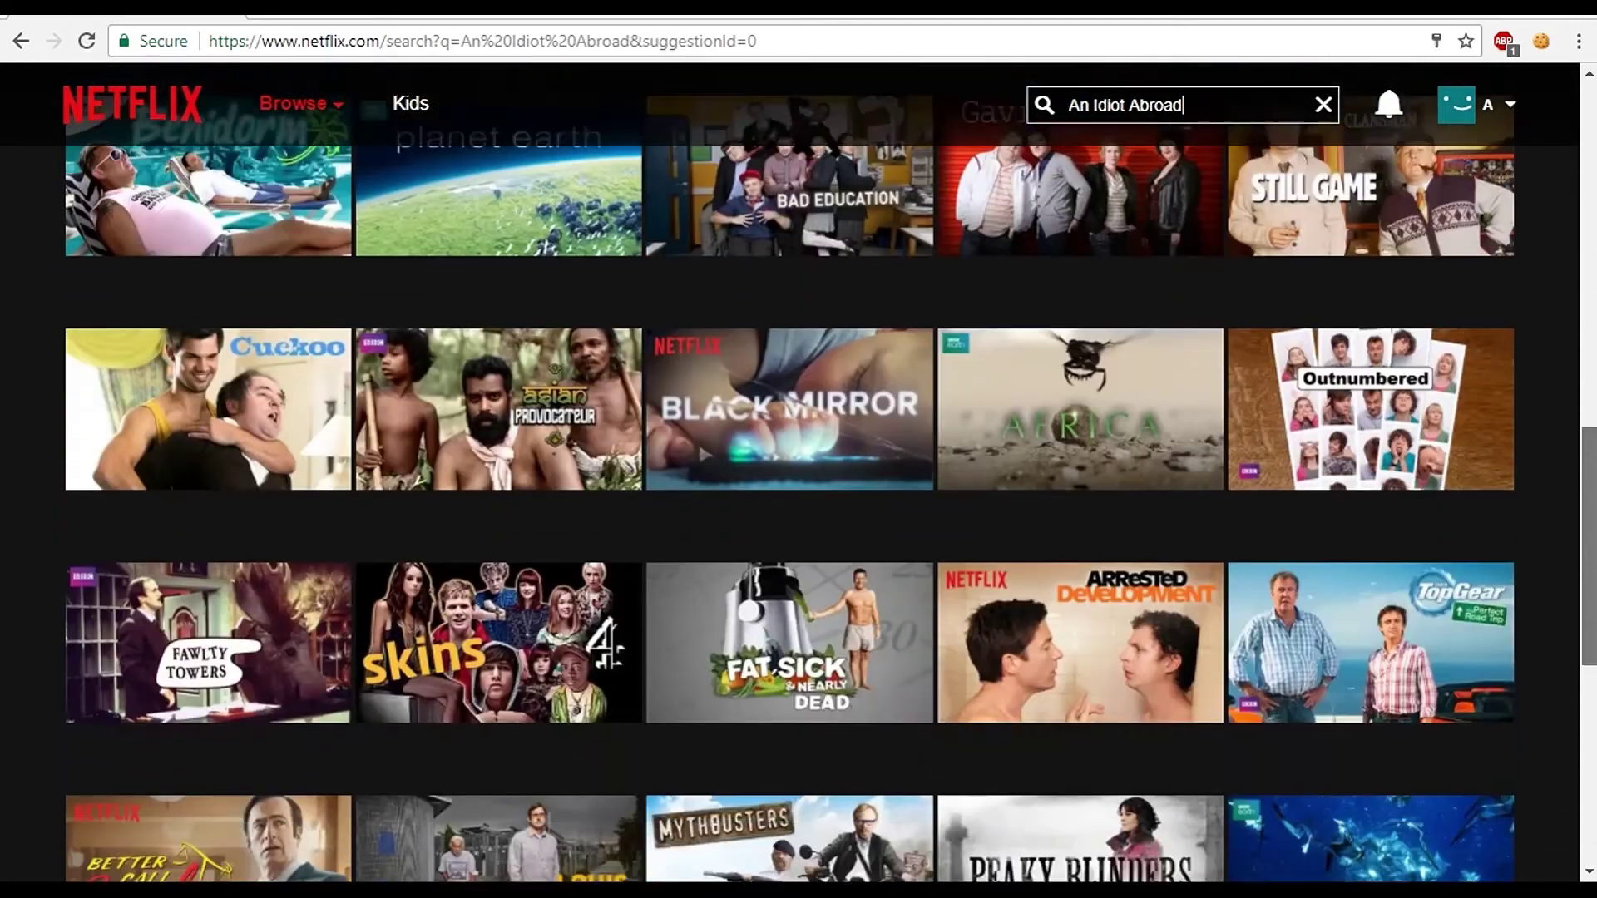
{"action": "scroll", "coordinate": [1569, 372], "scroll_direction": "up", "scroll_amount": 12}
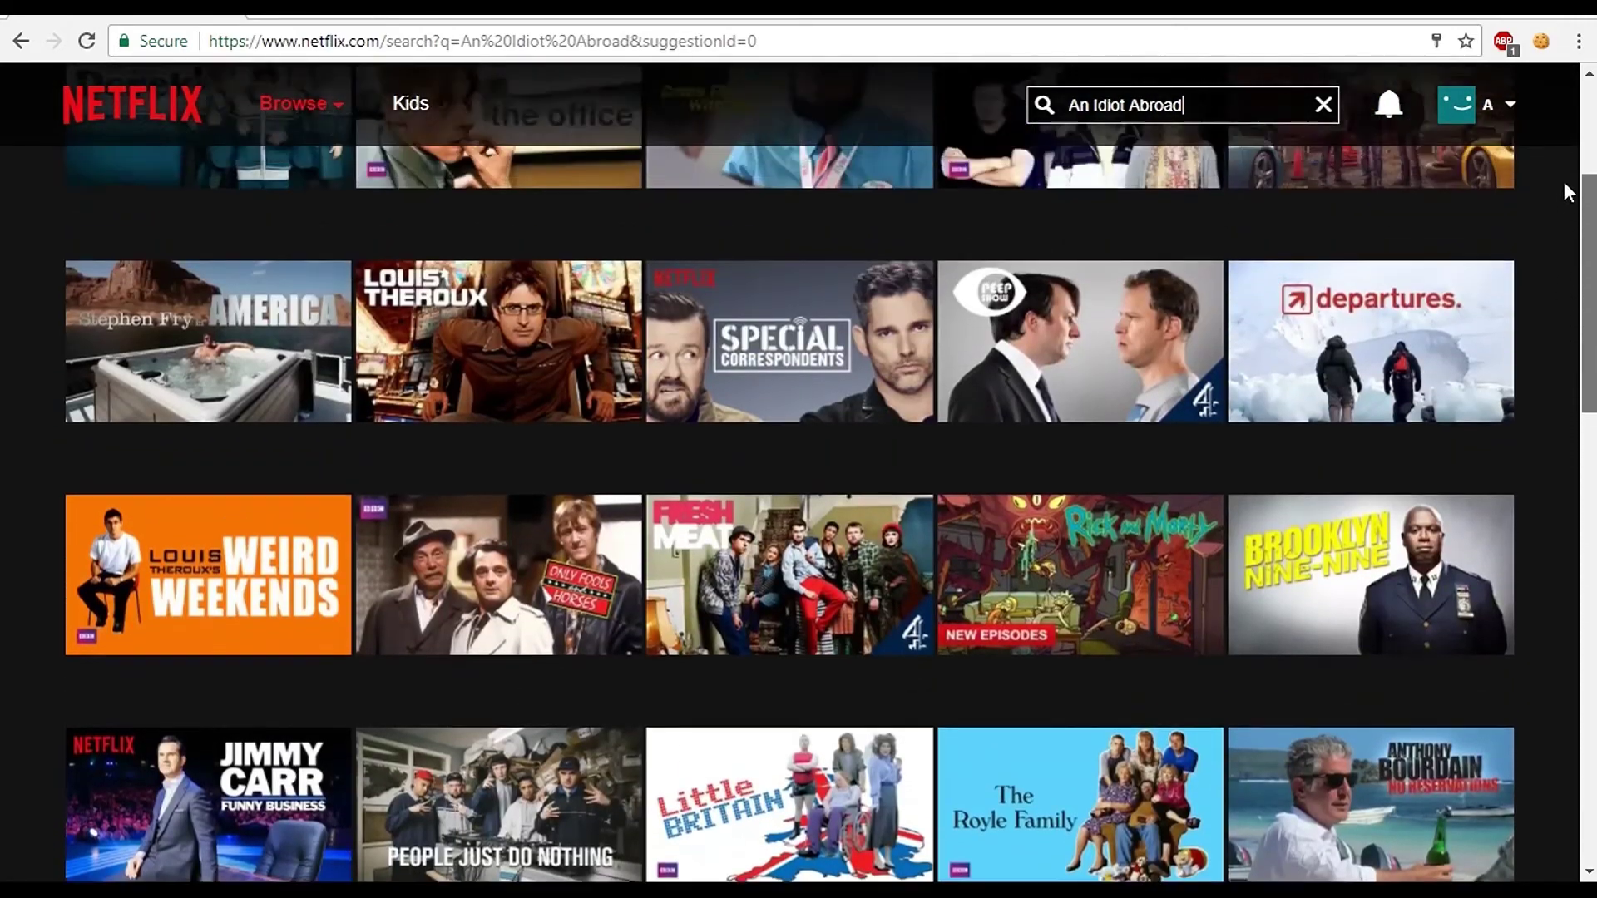
{"action": "scroll", "coordinate": [1568, 193], "scroll_direction": "up", "scroll_amount": 4}
Sign out of Netflix, switch to VPN Manager and connect to the New York server.
{"action": "mouse_move", "coordinate": [1497, 104]}
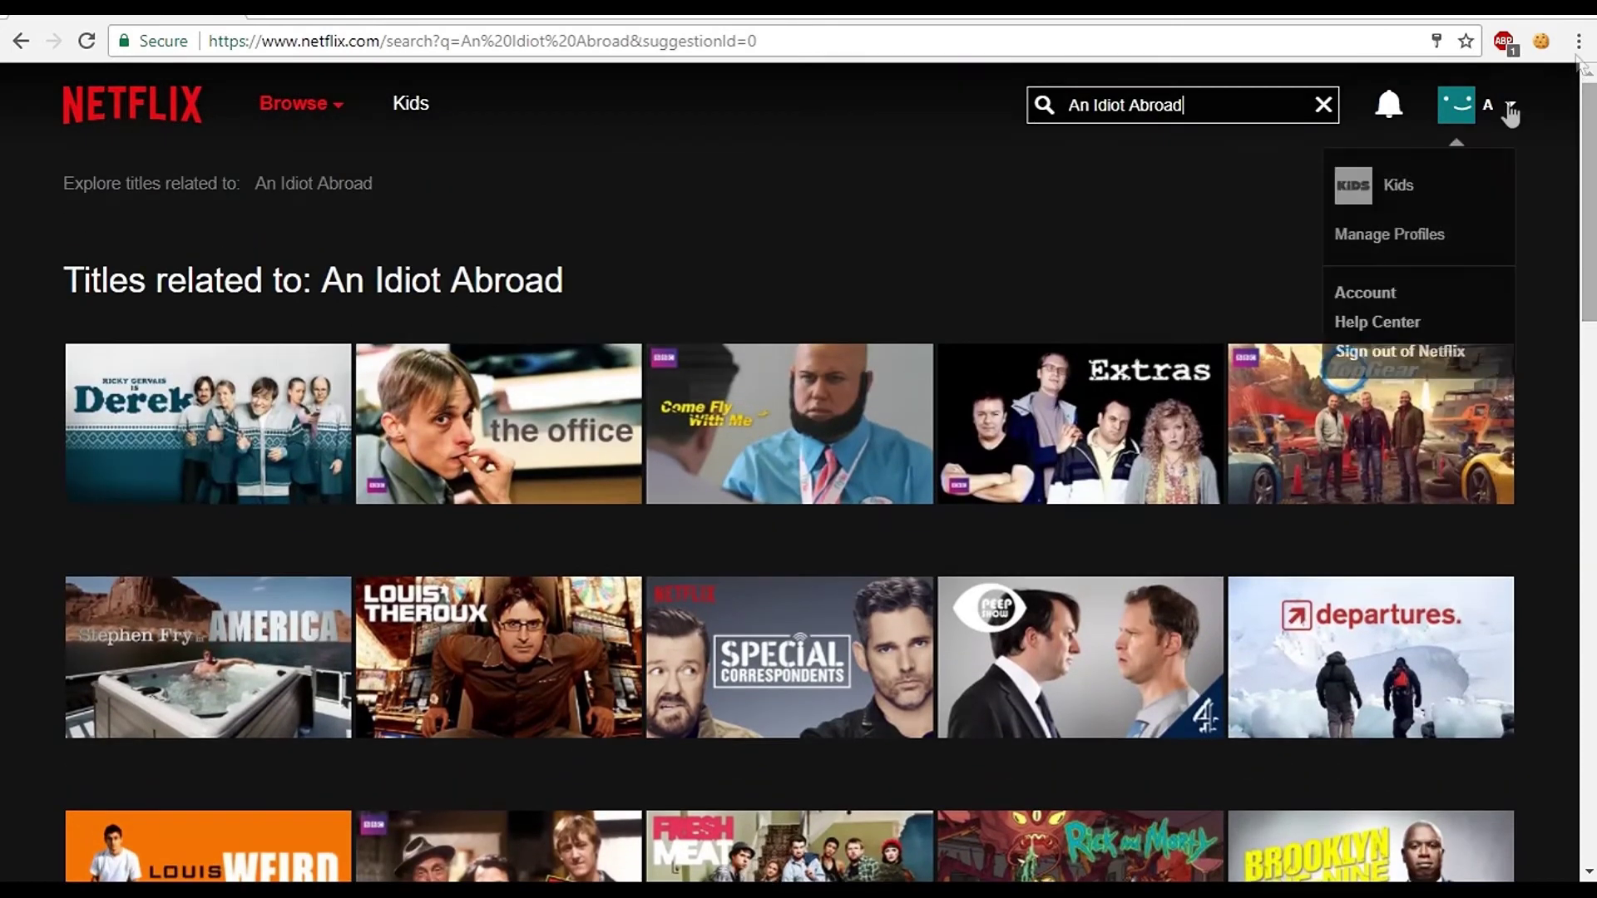
{"action": "left_click", "coordinate": [1398, 354]}
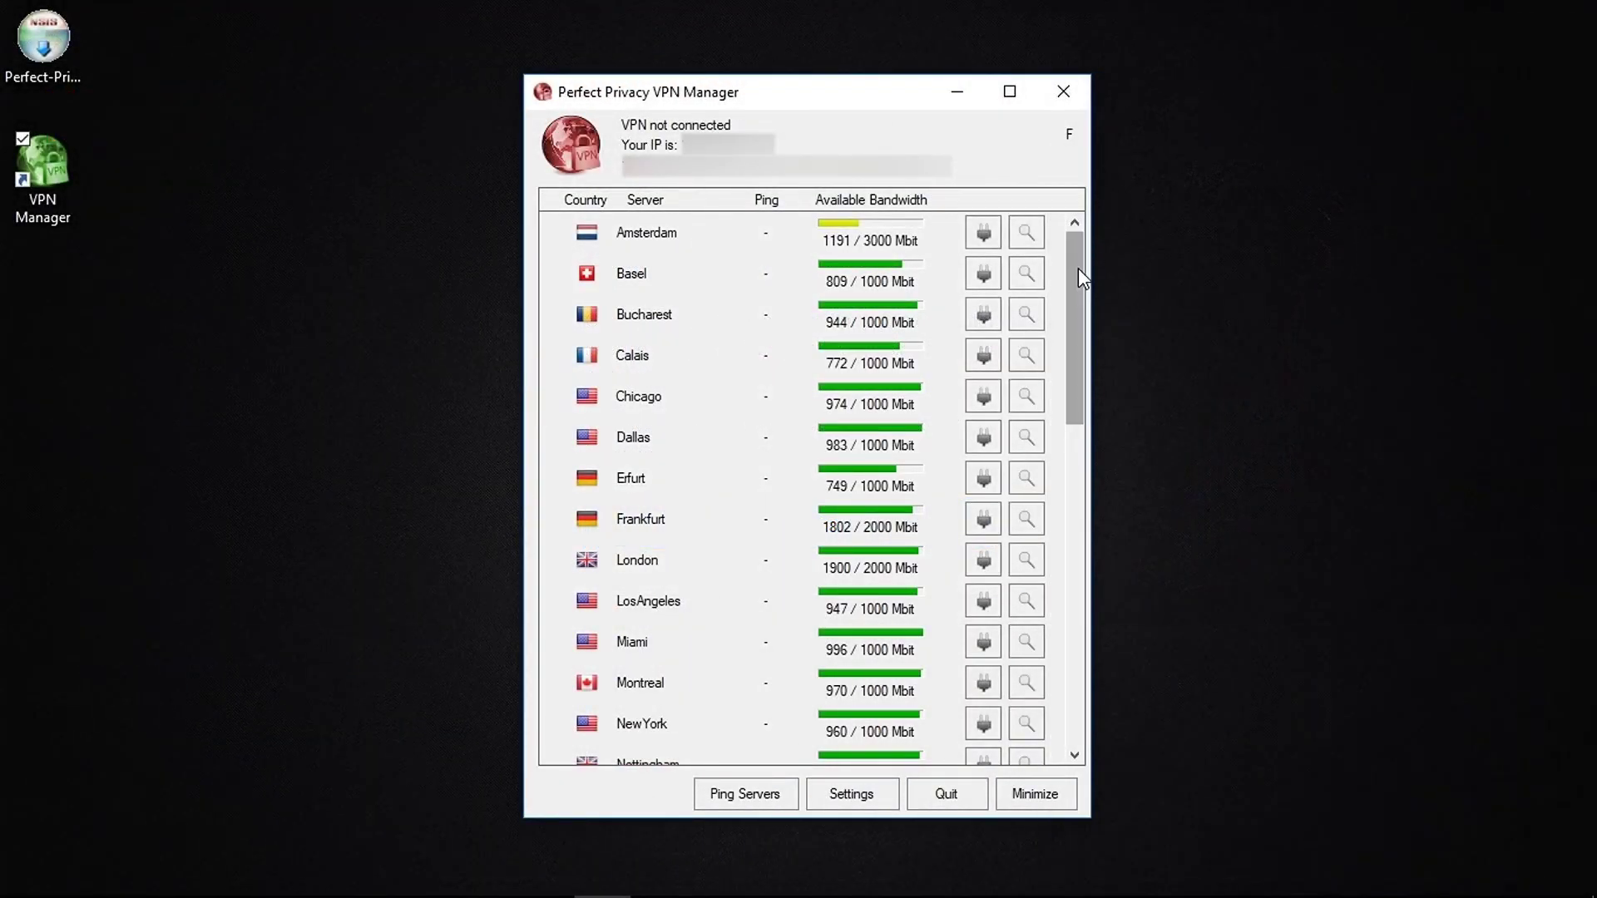
{"action": "left_click_drag", "start_coordinate": [1078, 268], "coordinate": [1071, 370]}
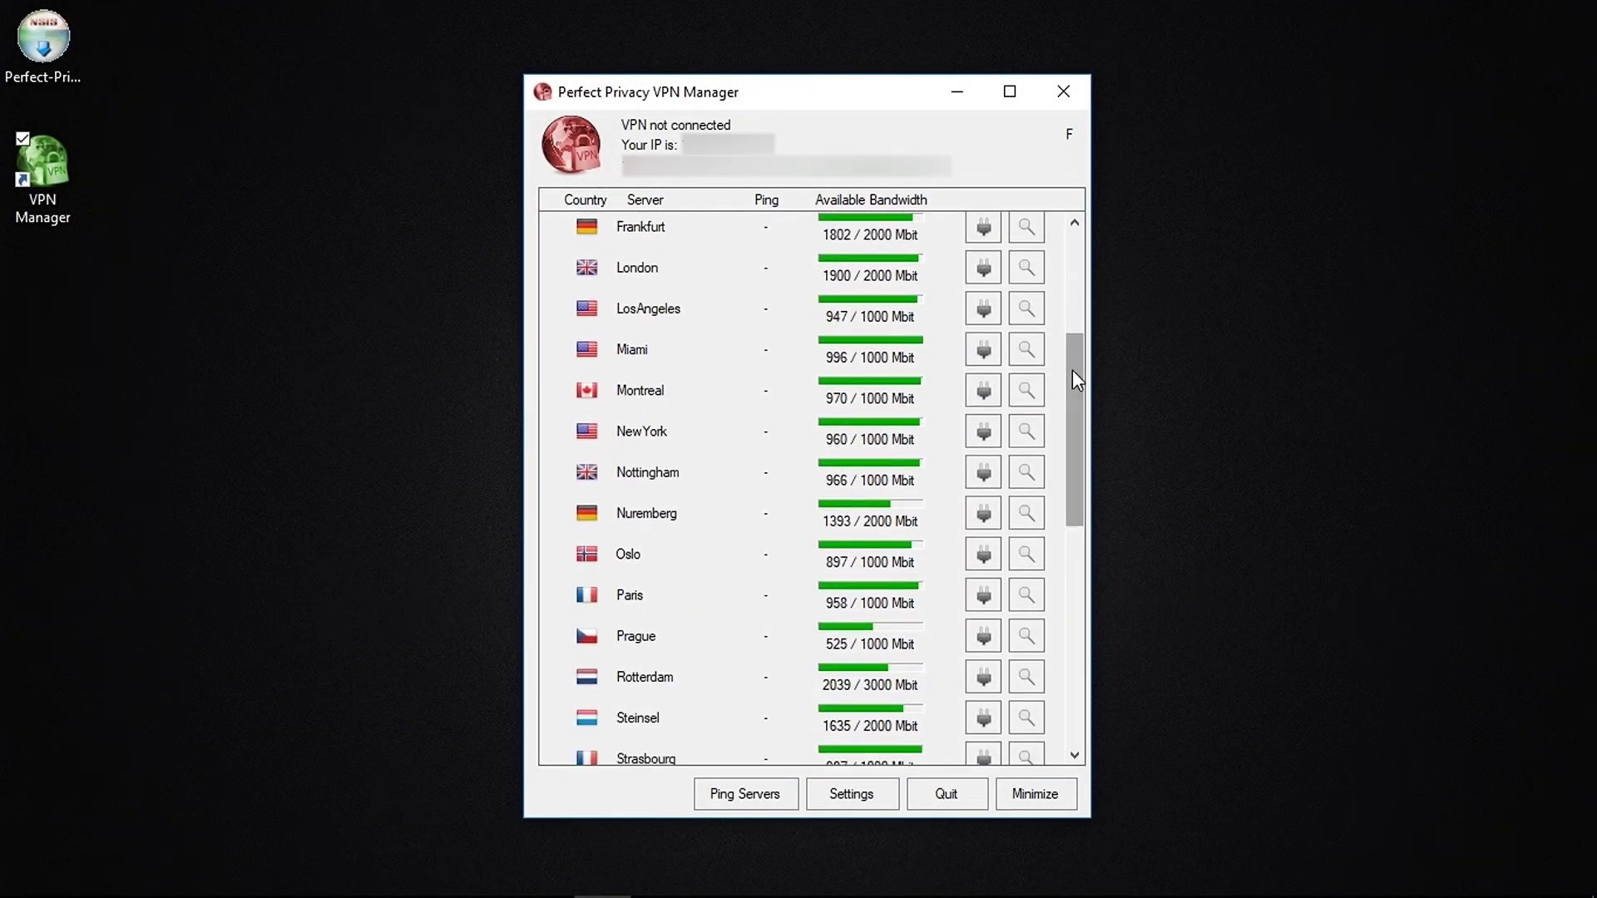
{"action": "left_click", "coordinate": [982, 433]}
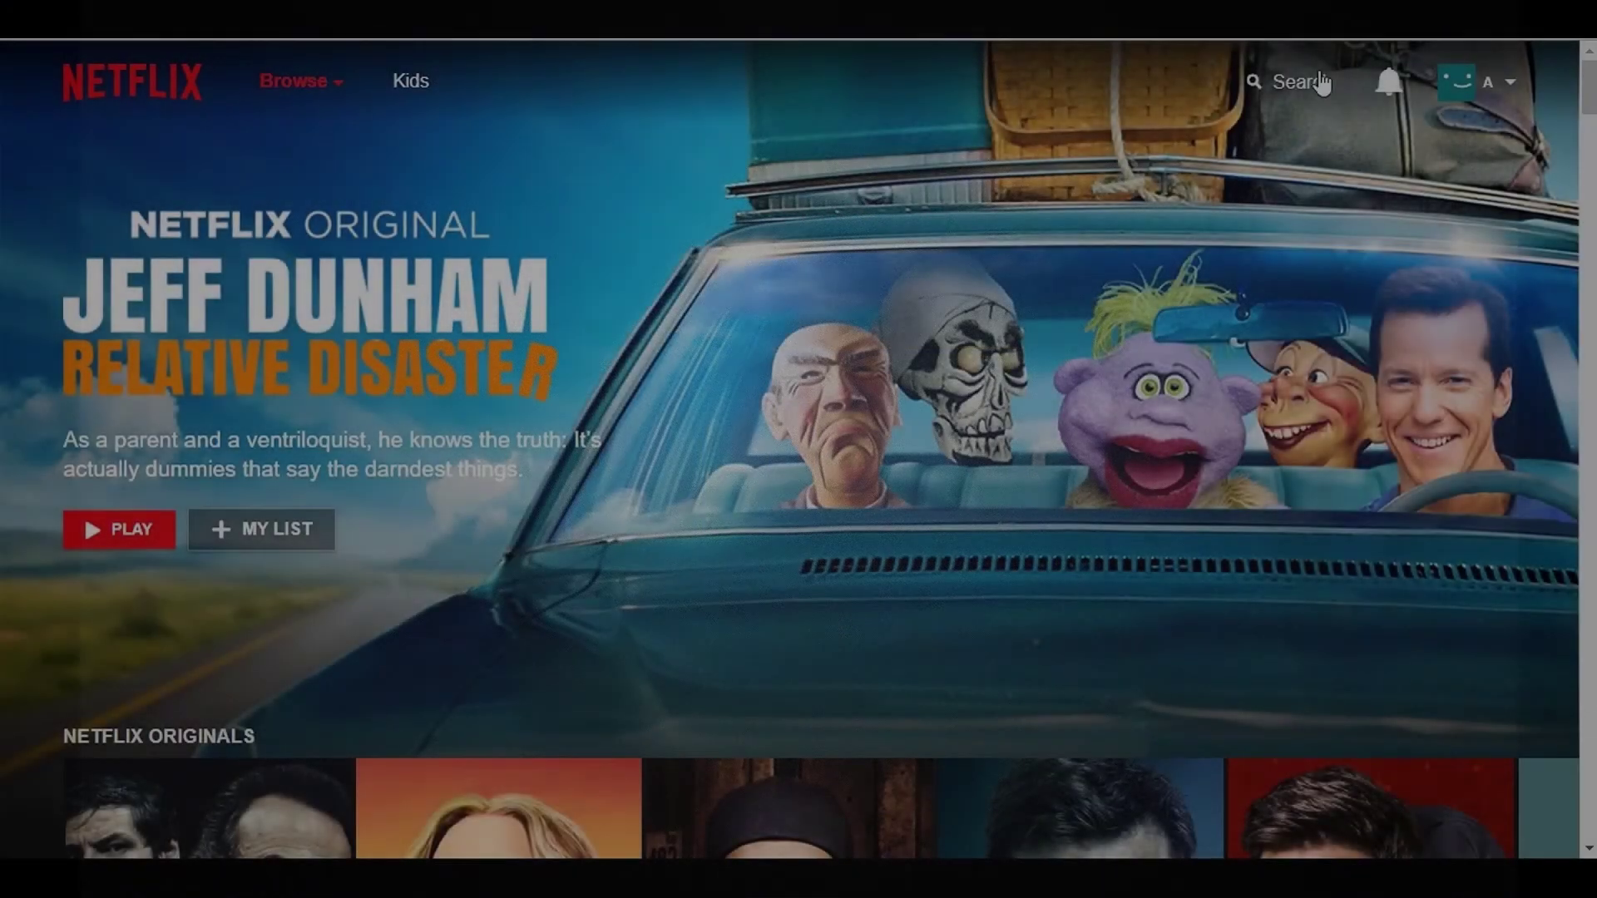
Search Netflix in the browser for "An Idiot Abroad" through the New York connection and select the matching title.
{"action": "left_click", "coordinate": [1314, 84]}
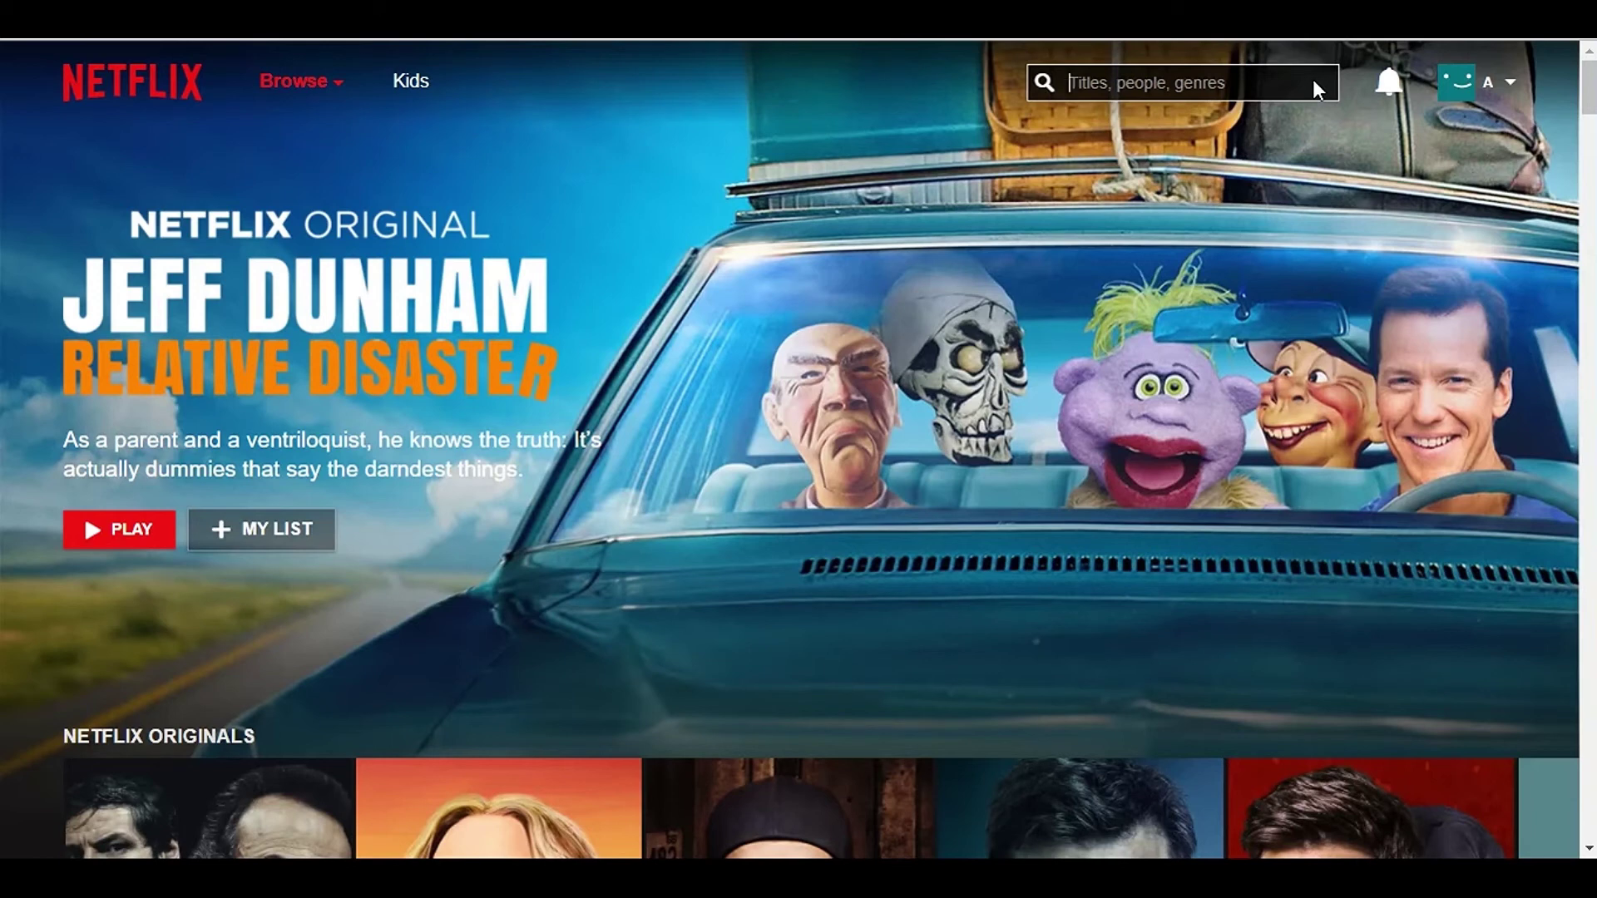
{"action": "type", "text": "An"}
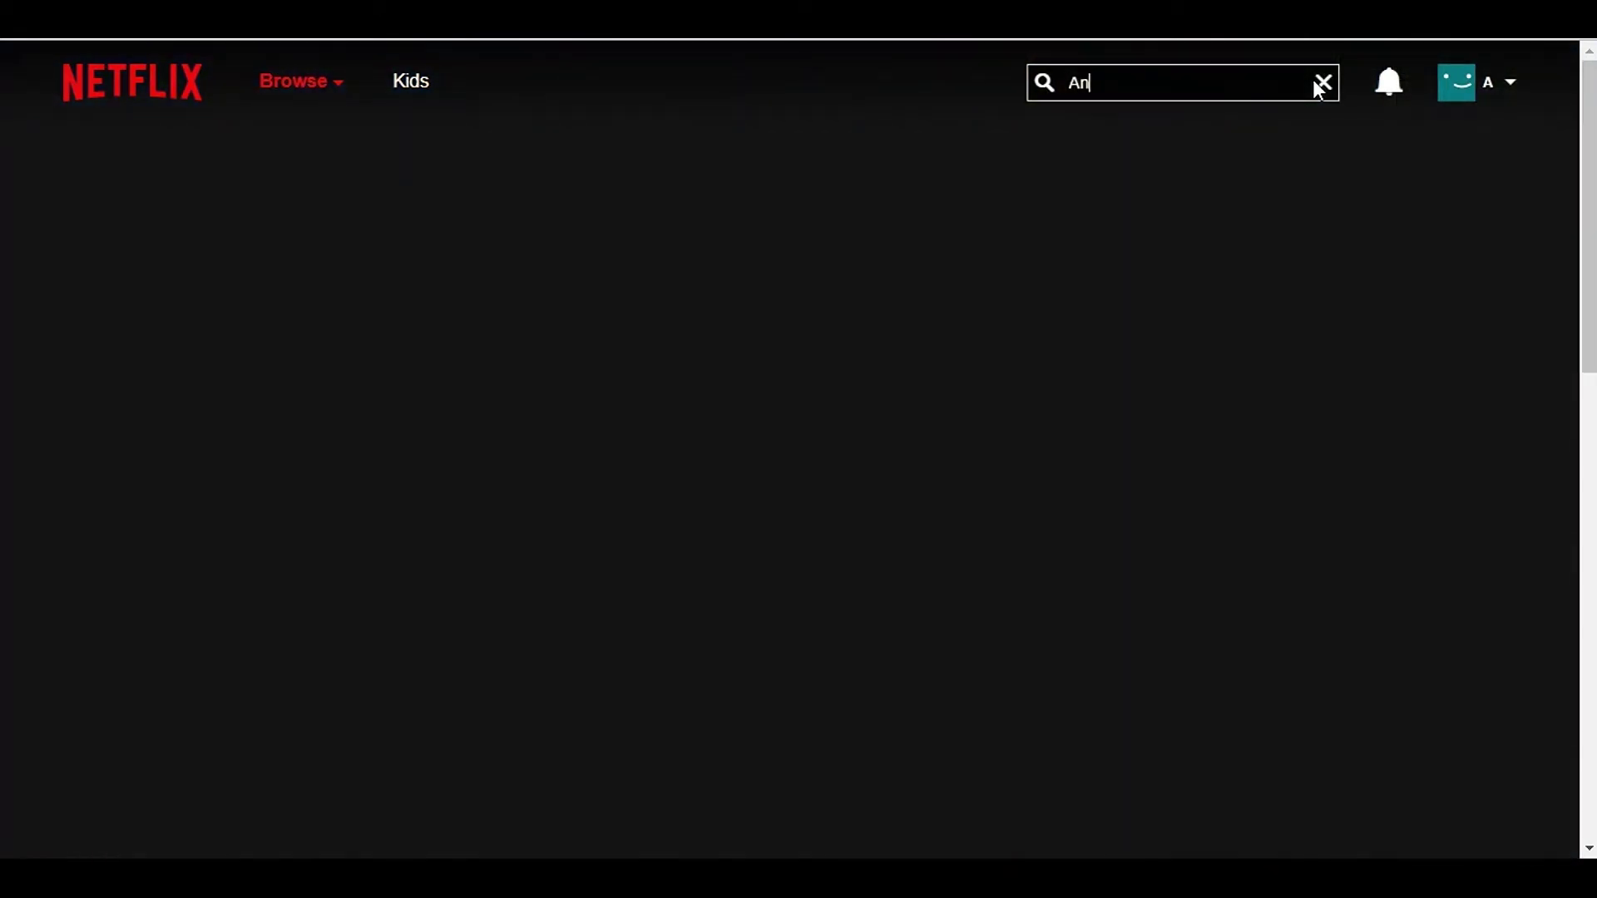
{"action": "type", "text": " Idiot Abro"}
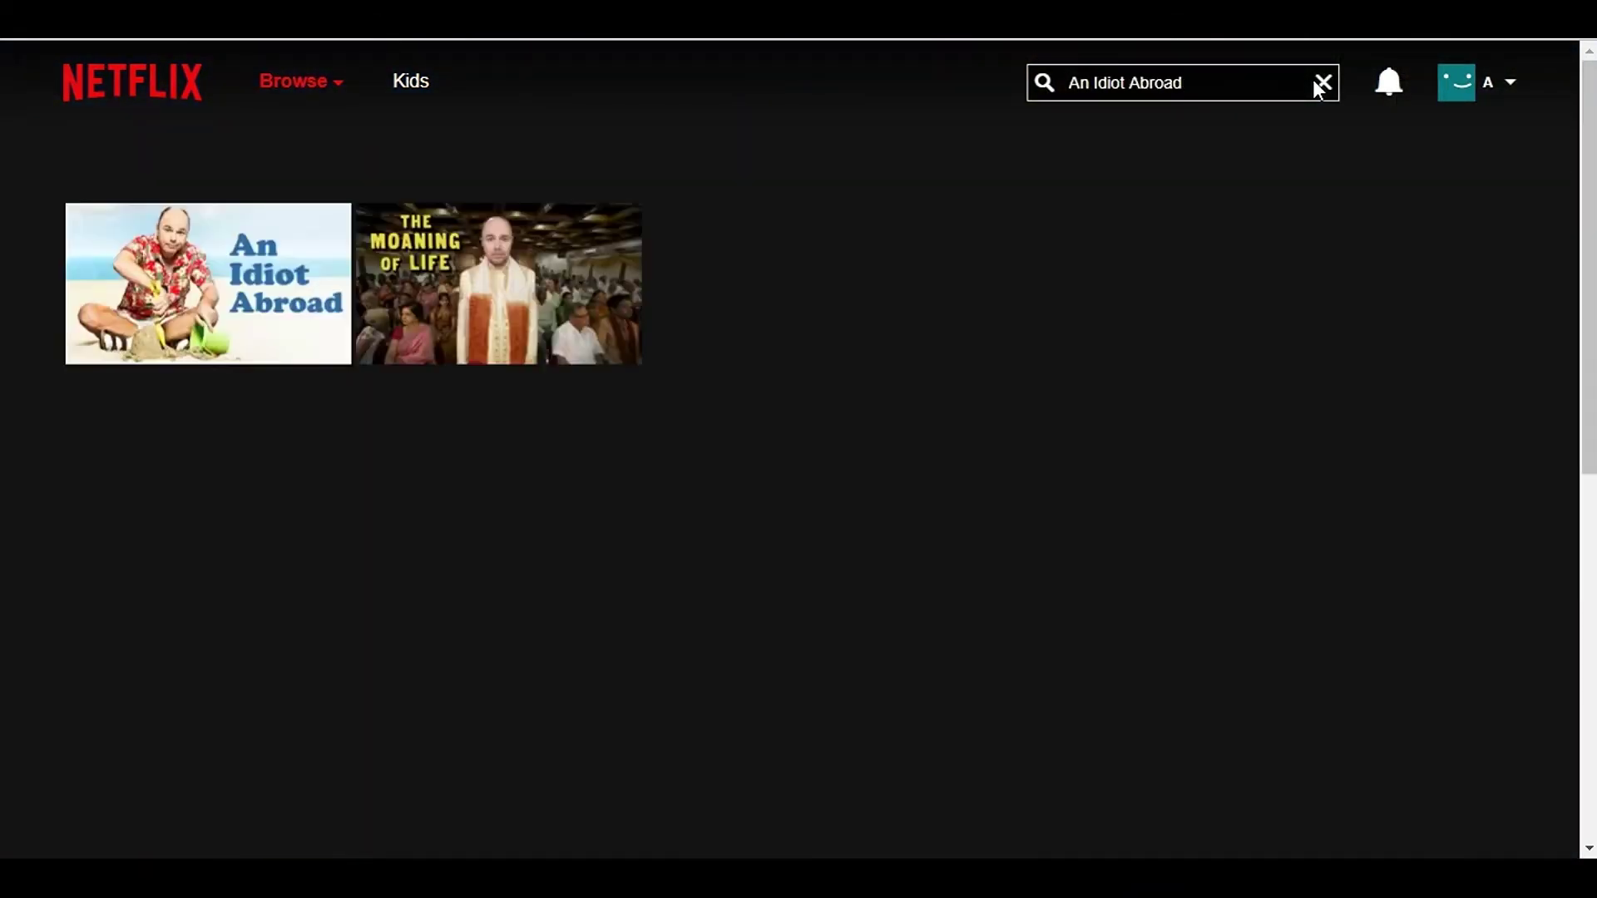
{"action": "type", "text": "ad"}
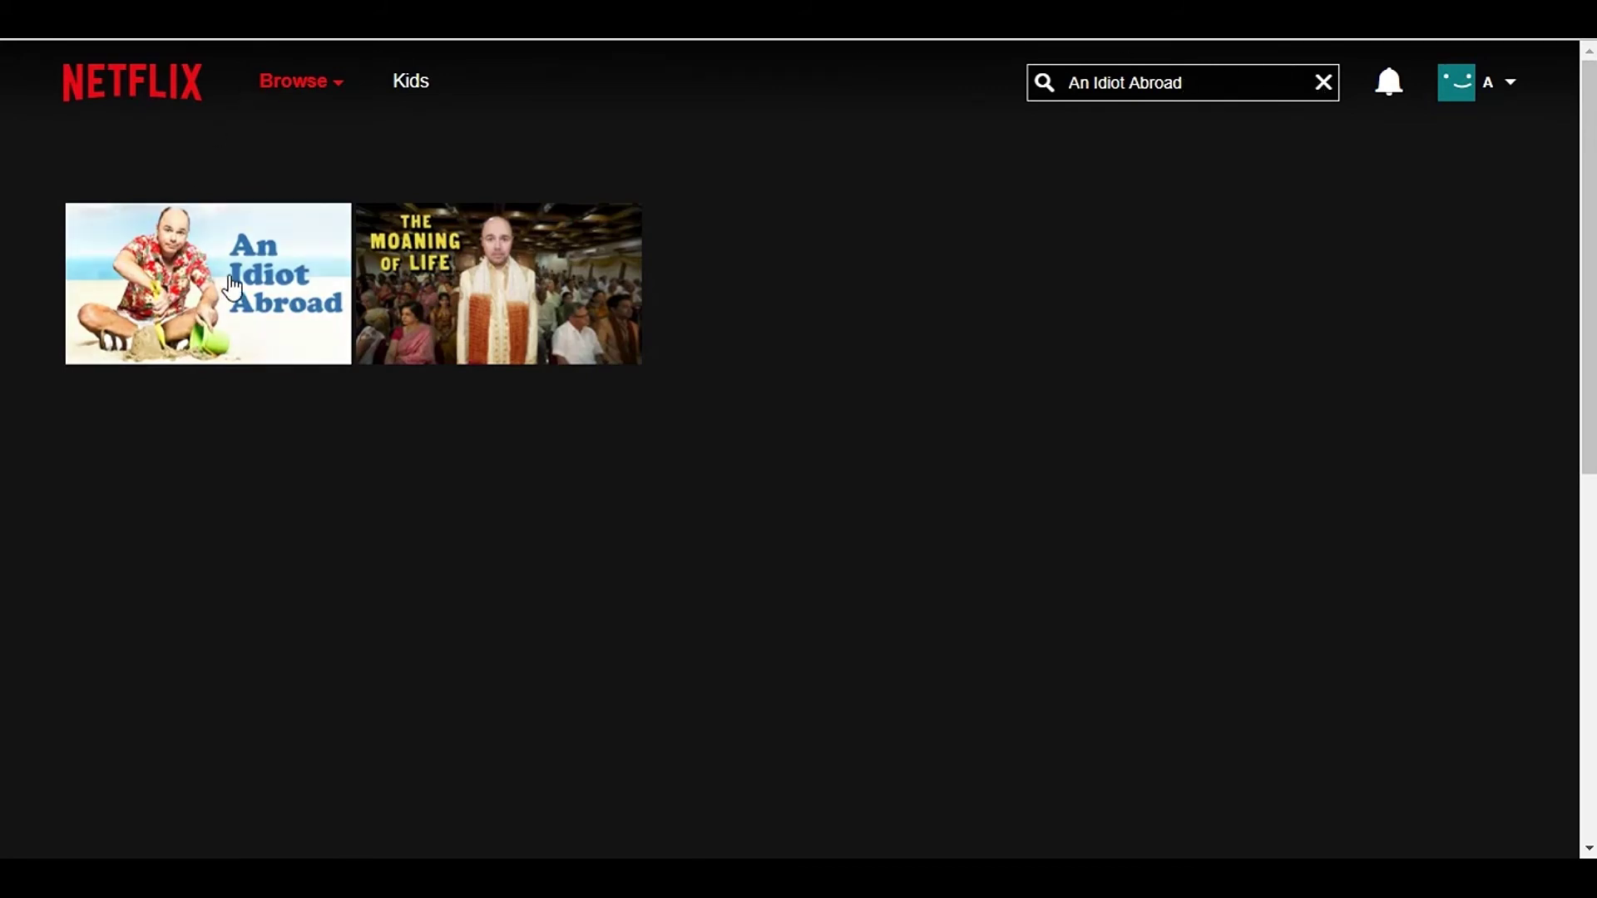
{"action": "left_click", "coordinate": [342, 225]}
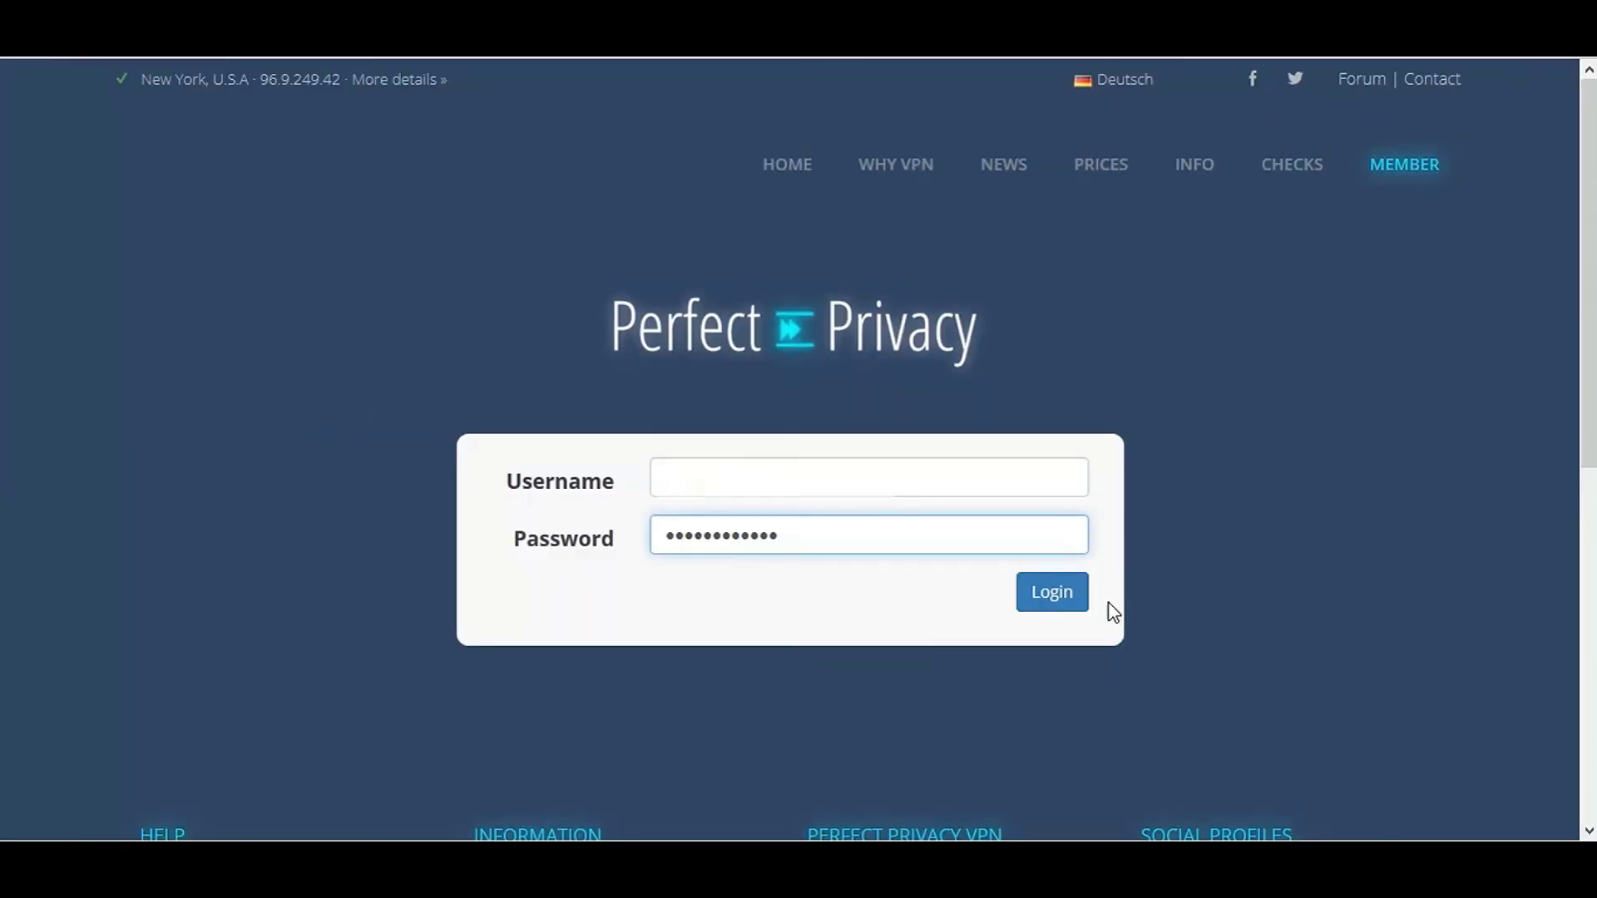
Log in to the Perfect Privacy member area and bring up the contact form on the support page.
{"action": "left_click", "coordinate": [1041, 606]}
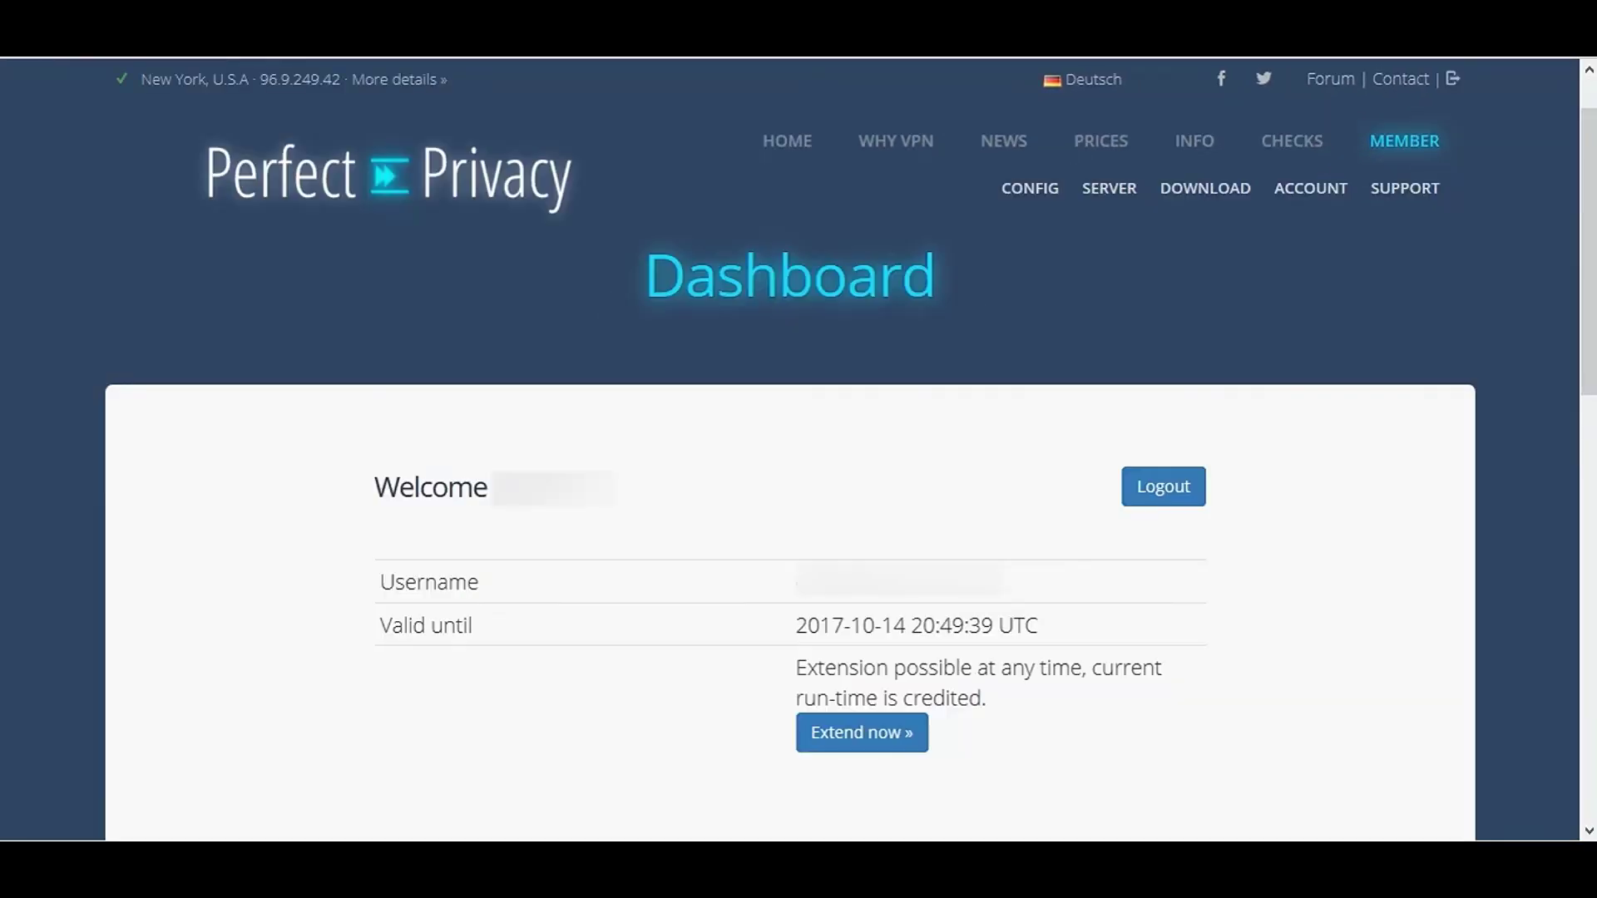
{"action": "left_click", "coordinate": [1403, 190]}
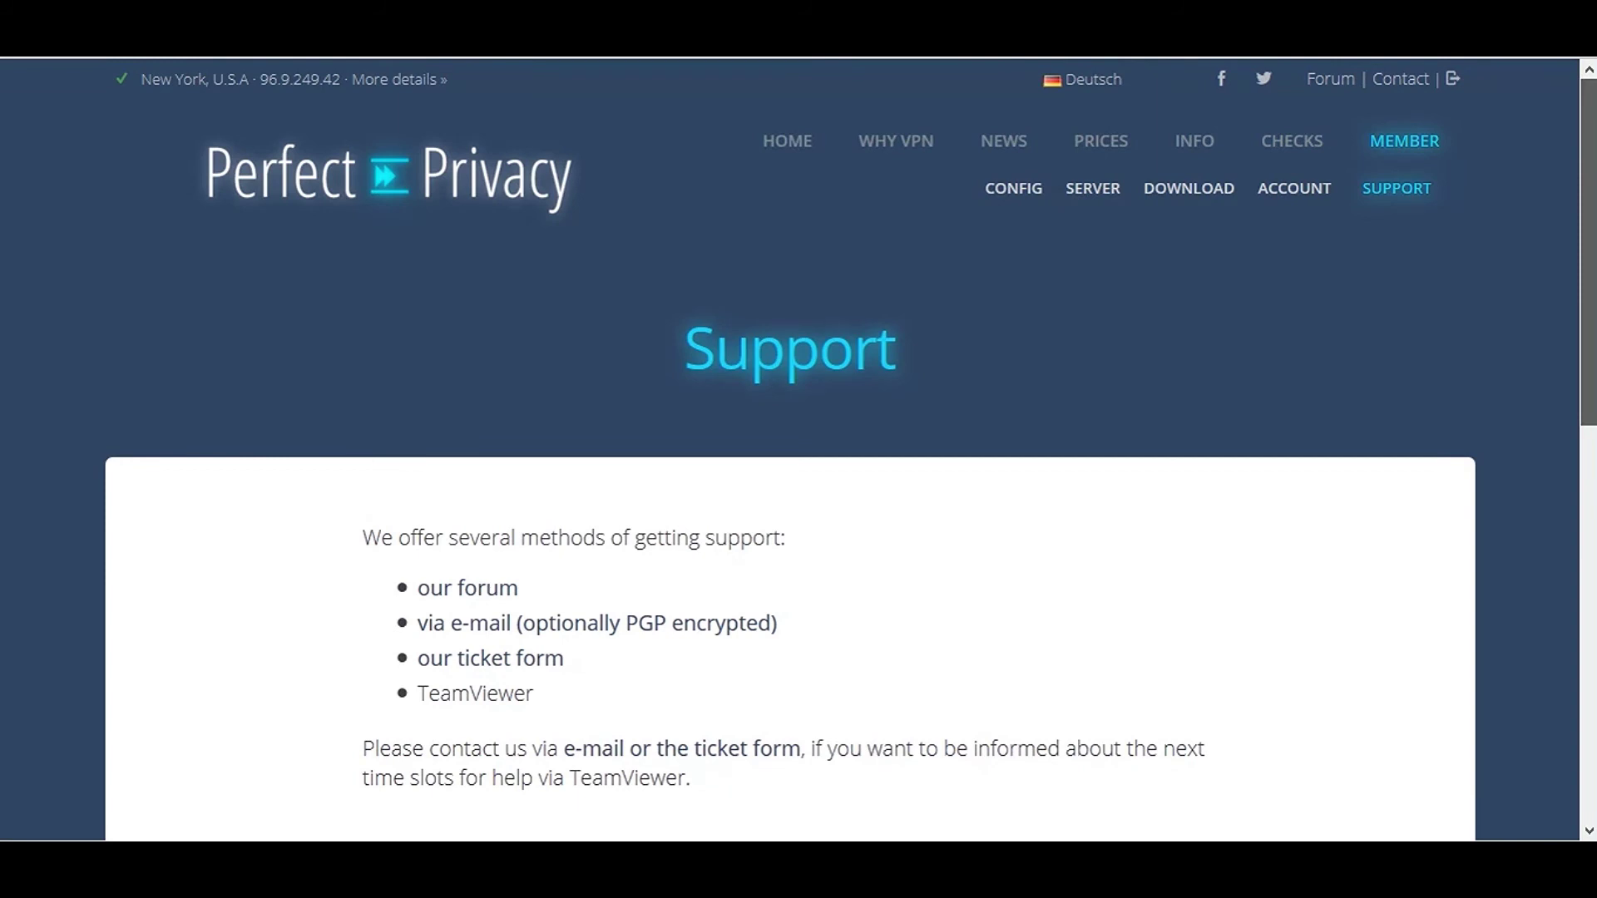
{"action": "scroll", "coordinate": [1594, 162], "scroll_direction": "down", "scroll_amount": 2}
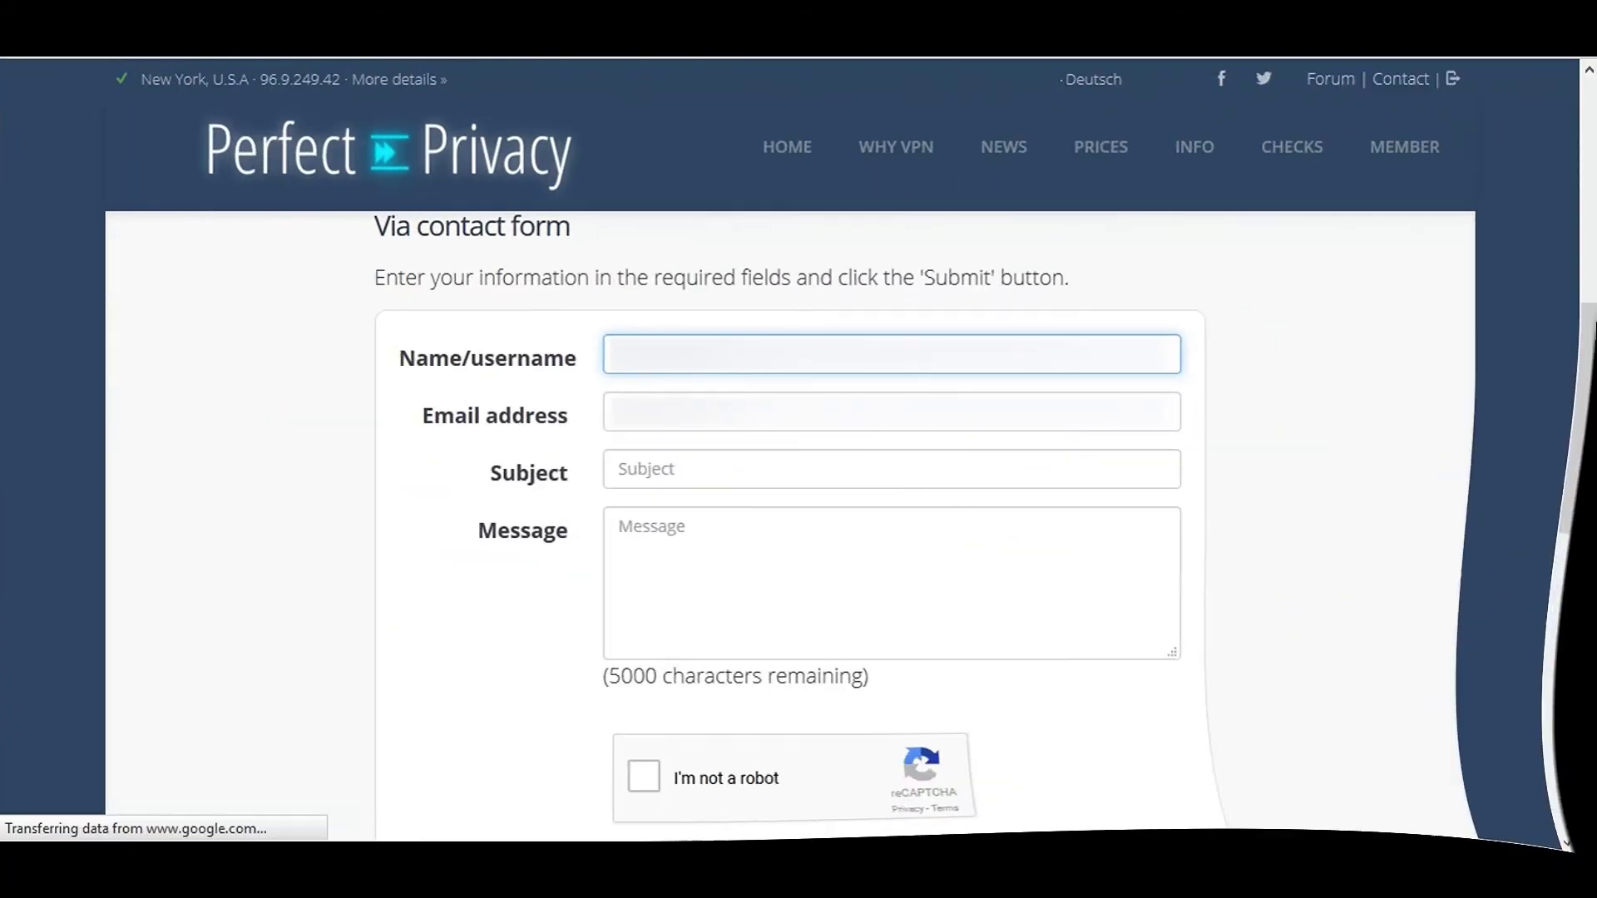
Set the subject of the support request to "Connecting To Netflix".
{"action": "left_click", "coordinate": [832, 469]}
{"action": "type", "text": "Connecting TO"}
{"action": "key", "text": "BackSpace"}
{"action": "key", "text": "BackSpace"}
{"action": "type", "text": "o Netflix"}
{"action": "key", "text": "Tab"}
Write the support message "Hello, I would like to access the US catalog".
{"action": "type", "text": "Hello"}
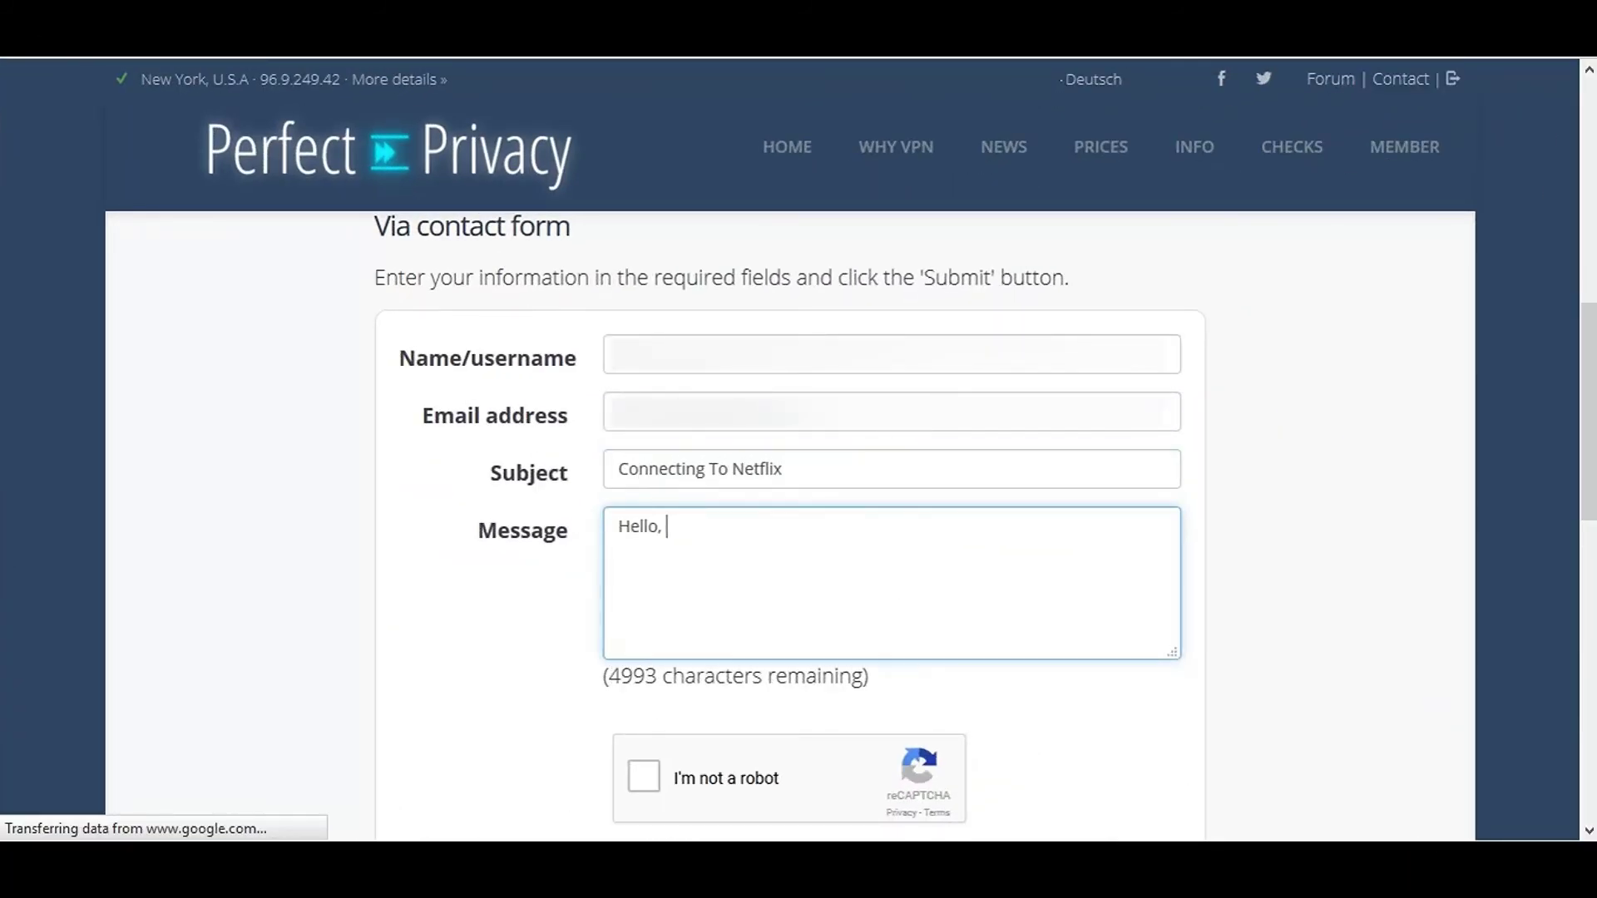
{"action": "type", "text": ", I would like to conne"}
{"action": "key", "text": "BackSpace"}
{"action": "key", "text": "BackSpace"}
{"action": "key", "text": "BackSpace"}
{"action": "key", "text": "BackSpace"}
{"action": "key", "text": "BackSpace"}
{"action": "type", "text": "ac"}
{"action": "type", "text": "cess the US catalog"}
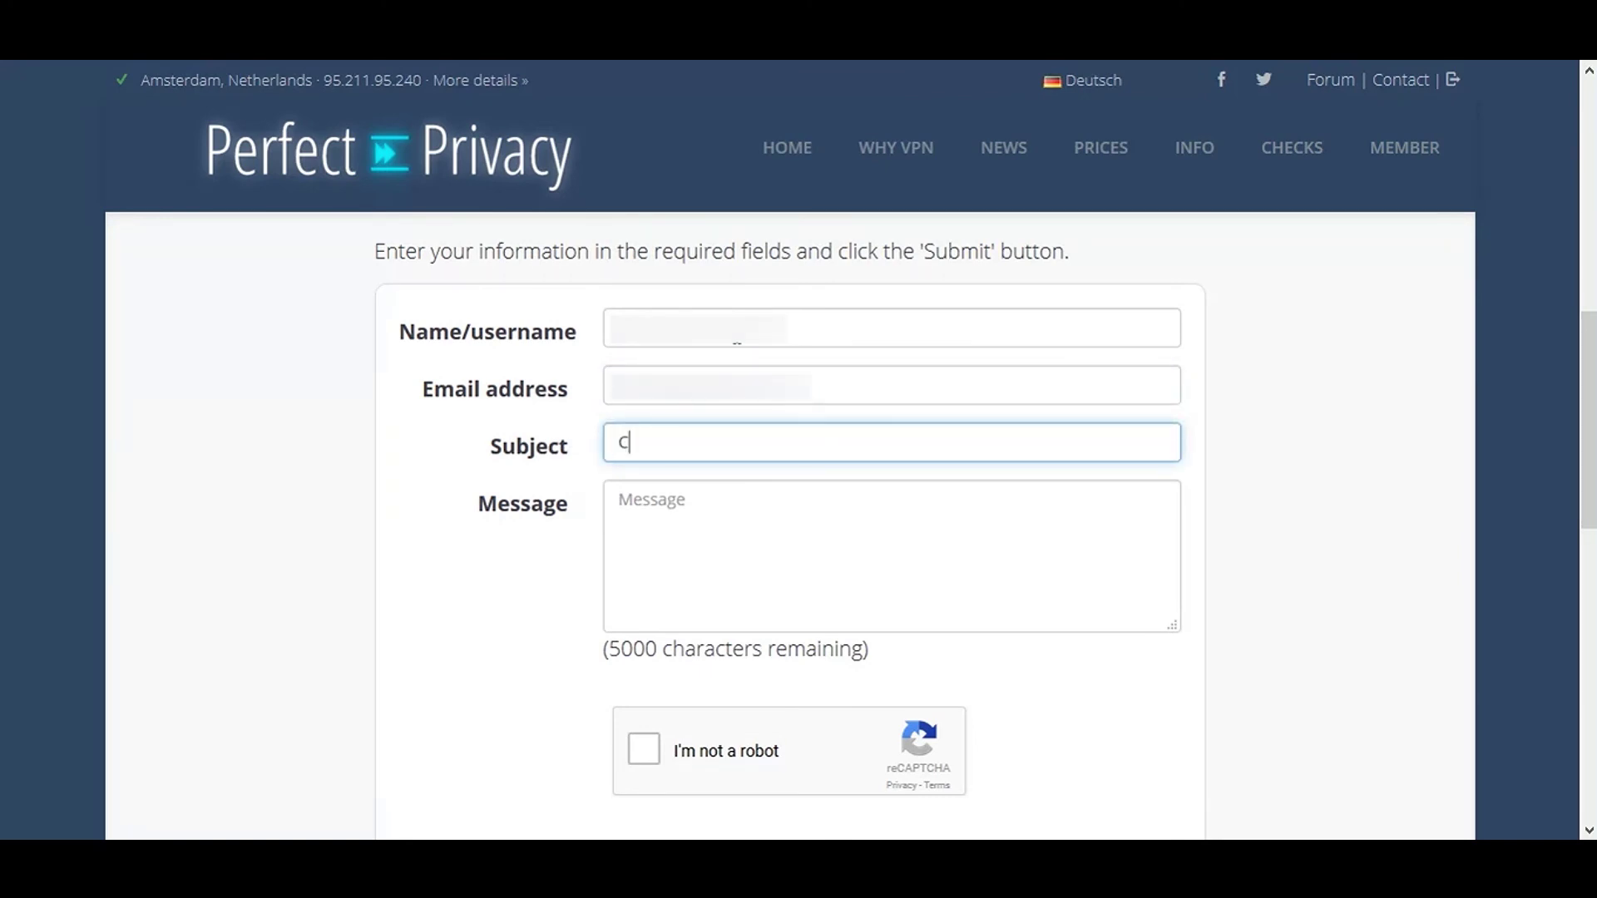
Fill in a support request with subject "Cancel Account", asking how to cancel the account and whether the money would be returned.
{"action": "left_click", "coordinate": [620, 499]}
{"action": "type", "text": "Hello, I would like to cancel my account. How do I go about doing this?"}
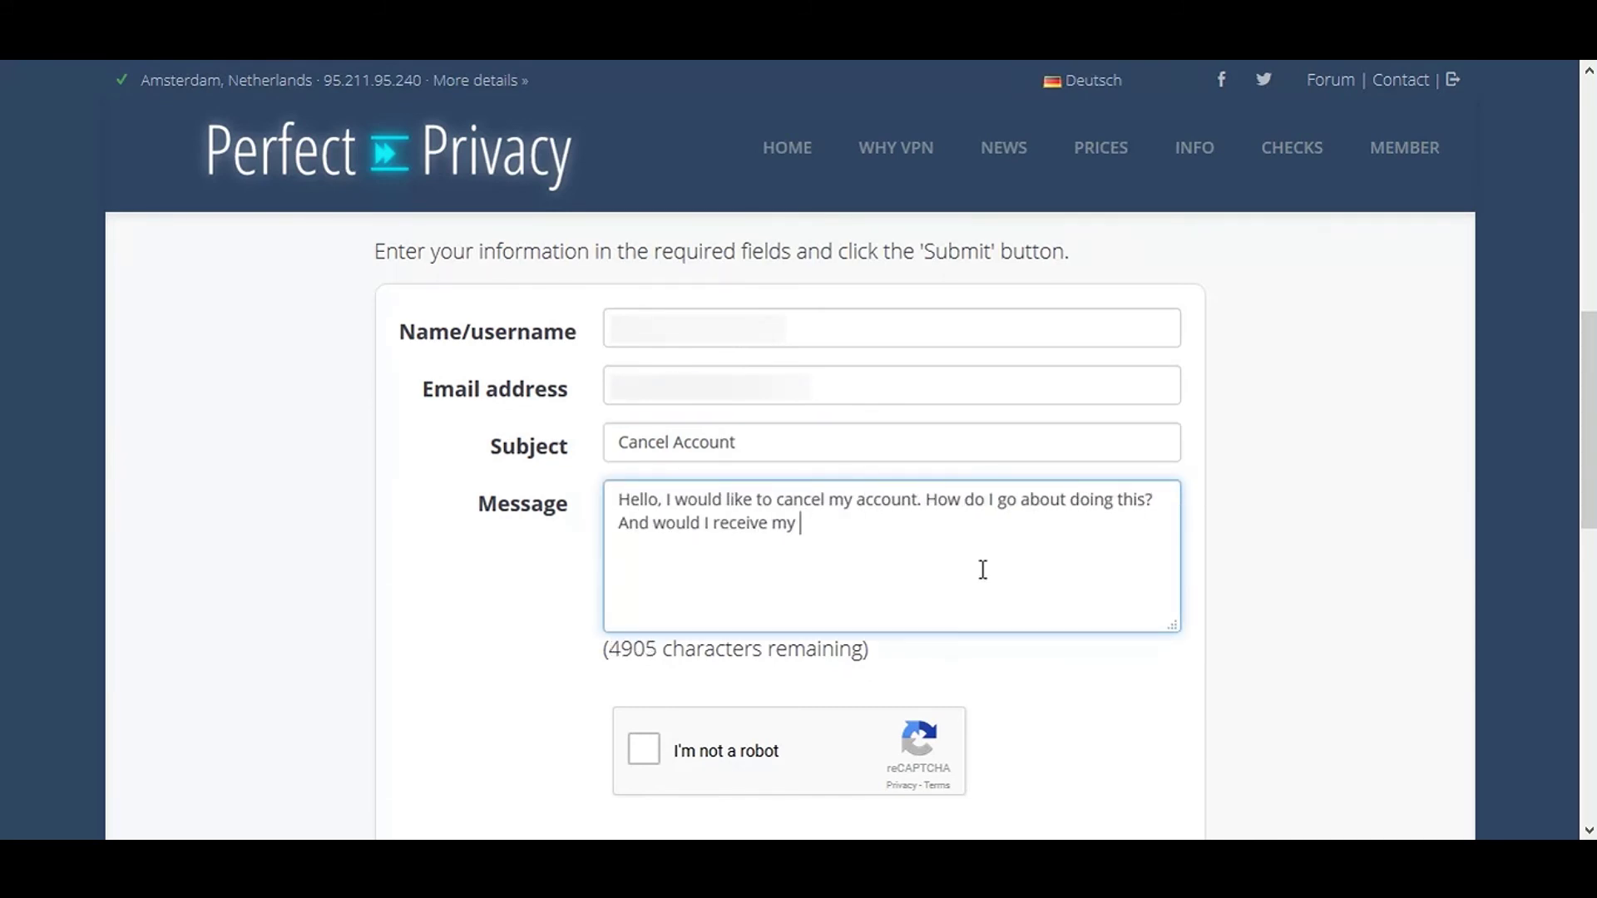
{"action": "type", "text": "this account?"}
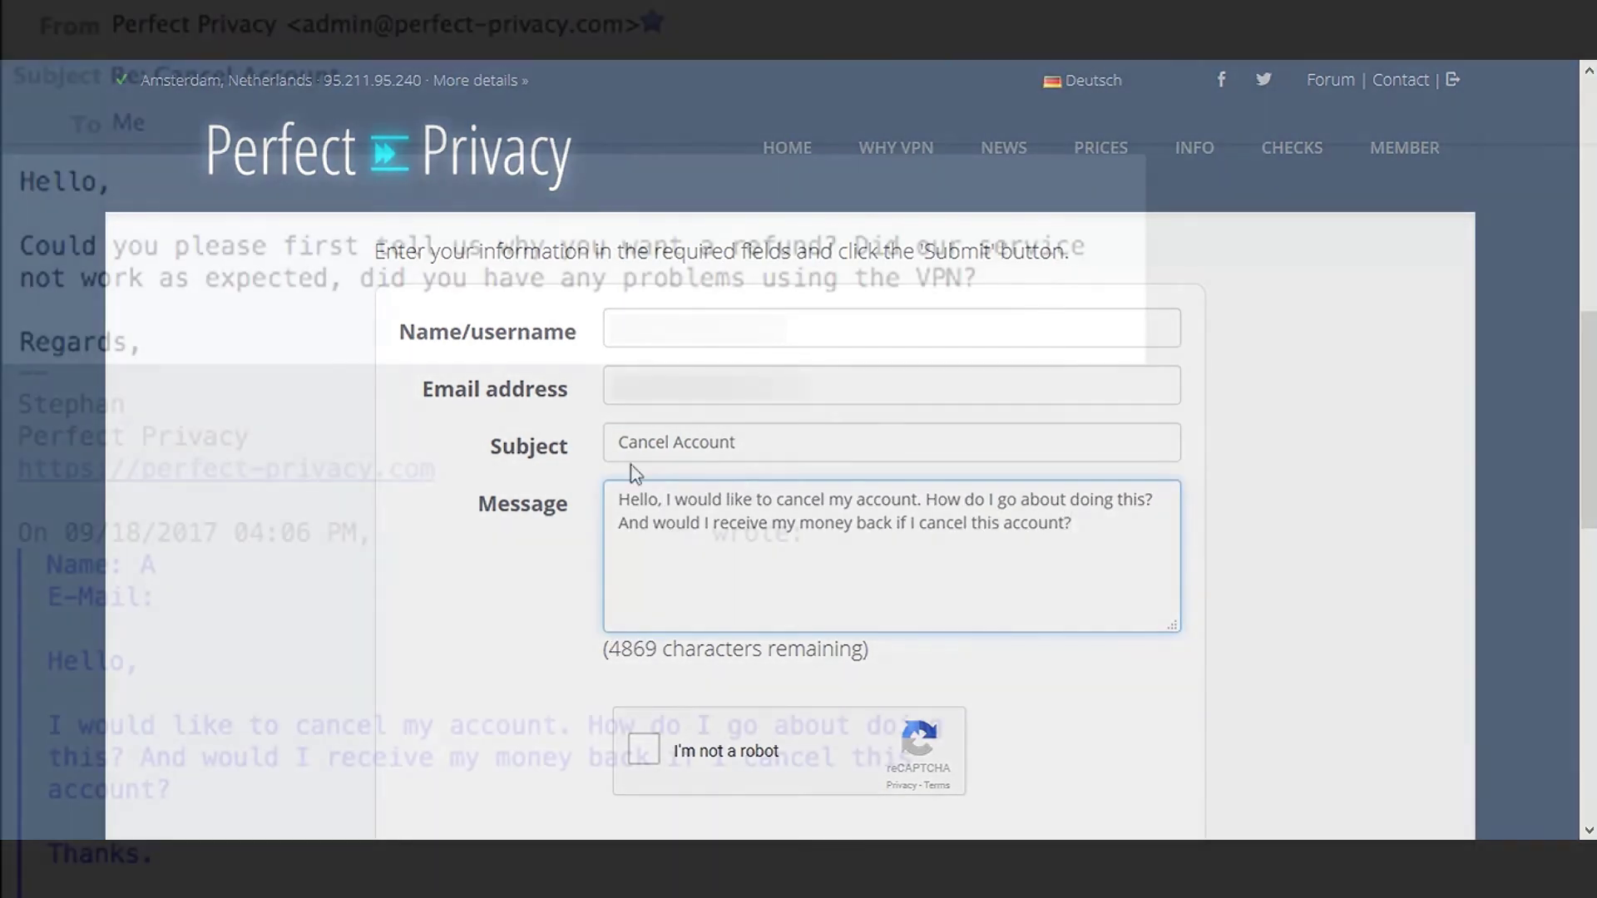